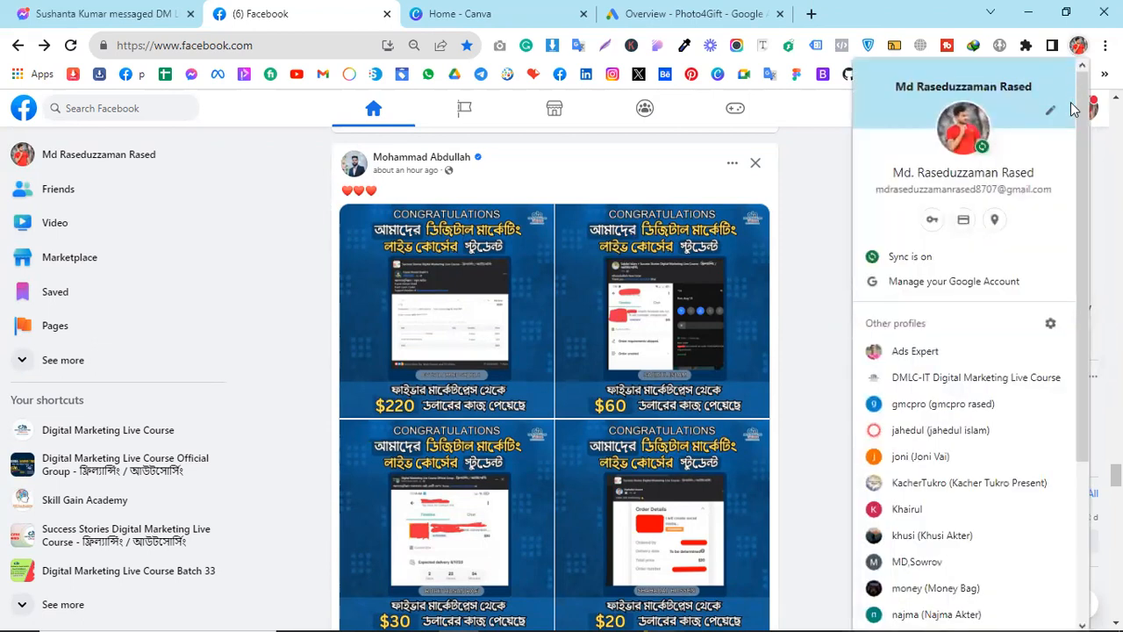
Open a separate Chrome window for the other saved browser profile
{"action": "left_click_drag", "start_coordinate": [1085, 187], "coordinate": [1084, 211]}
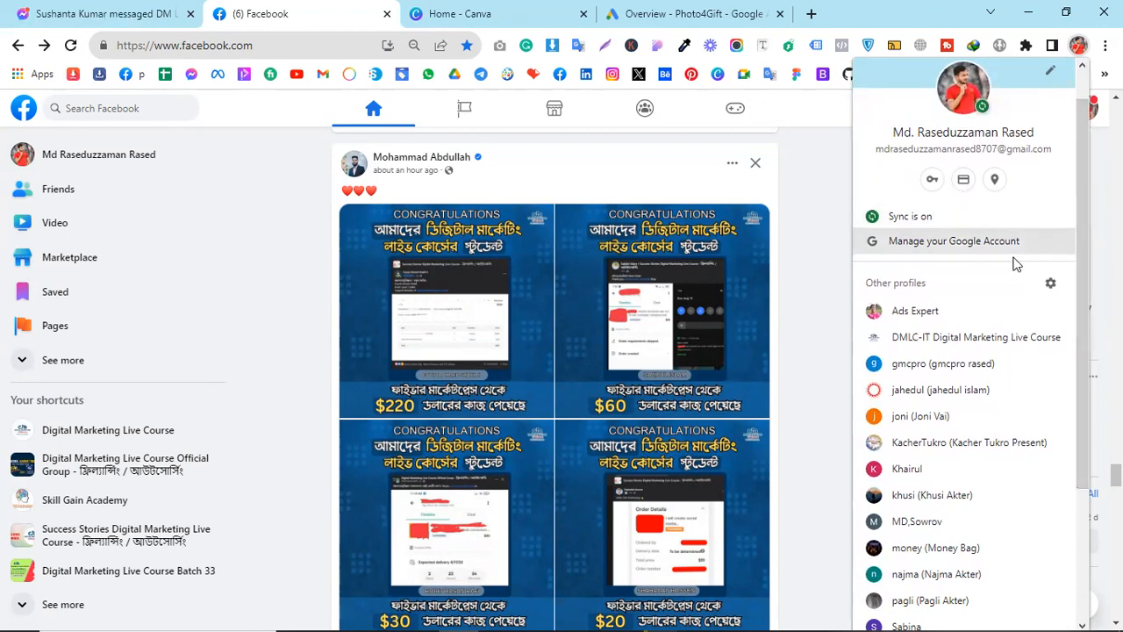
{"action": "left_click", "coordinate": [929, 455]}
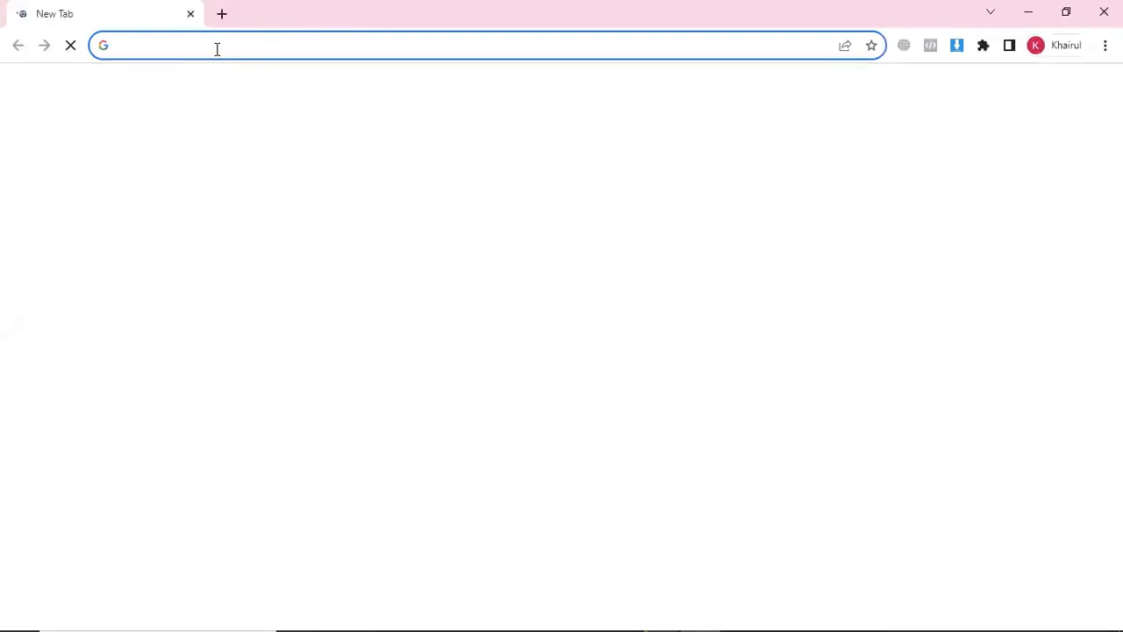
Load twitter.com using the address bar autocomplete
{"action": "type", "text": "t"}
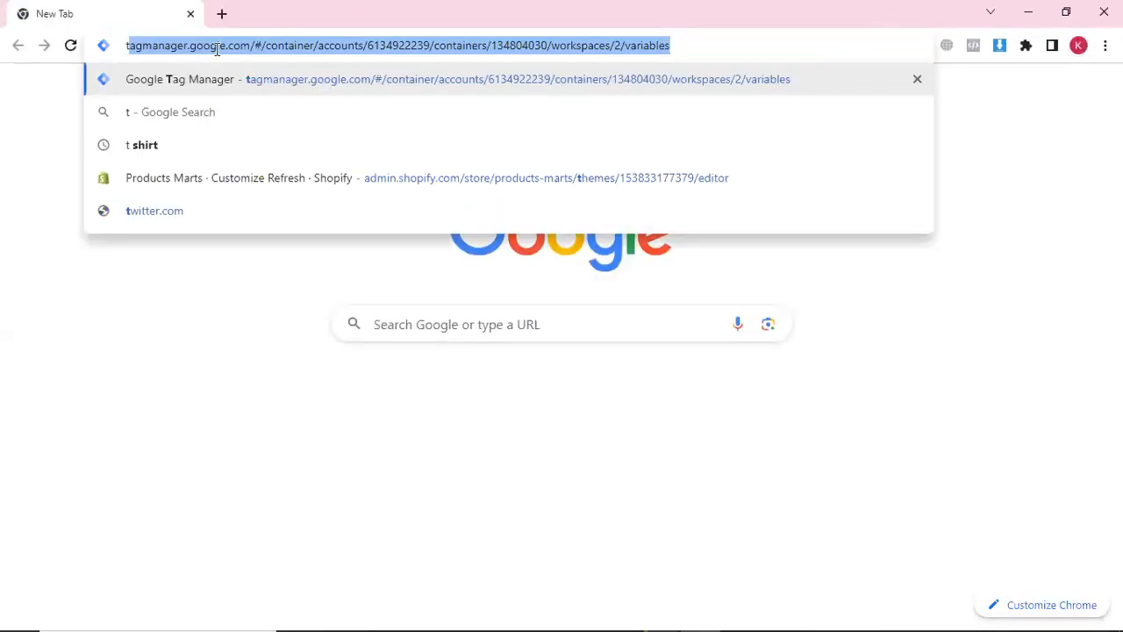
{"action": "type", "text": "witter.com"}
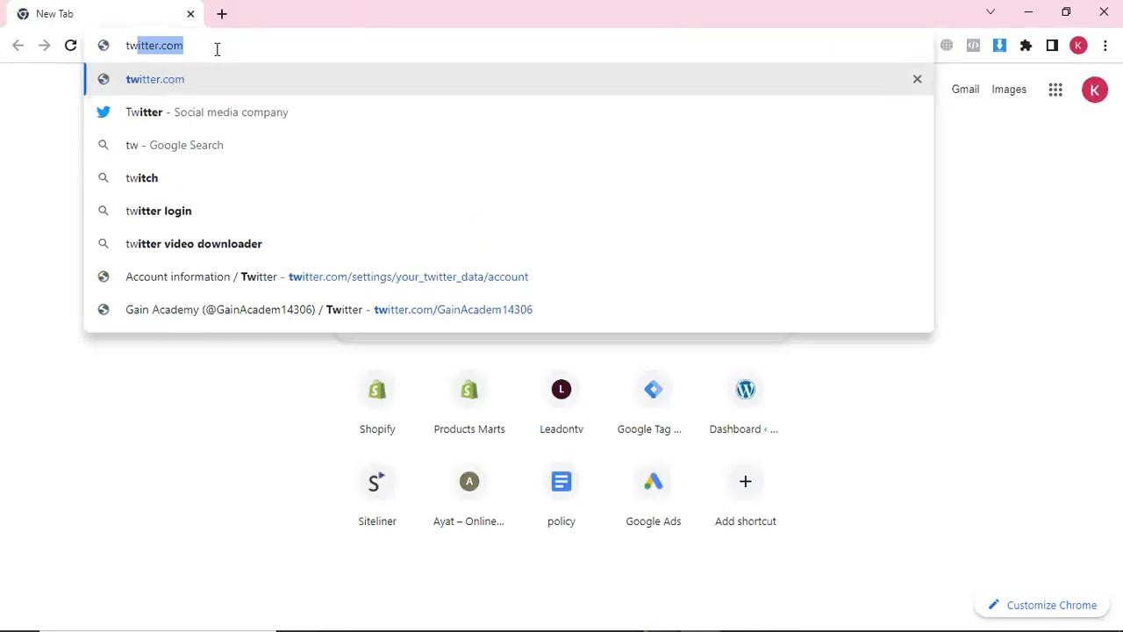
{"action": "key", "text": "Right"}
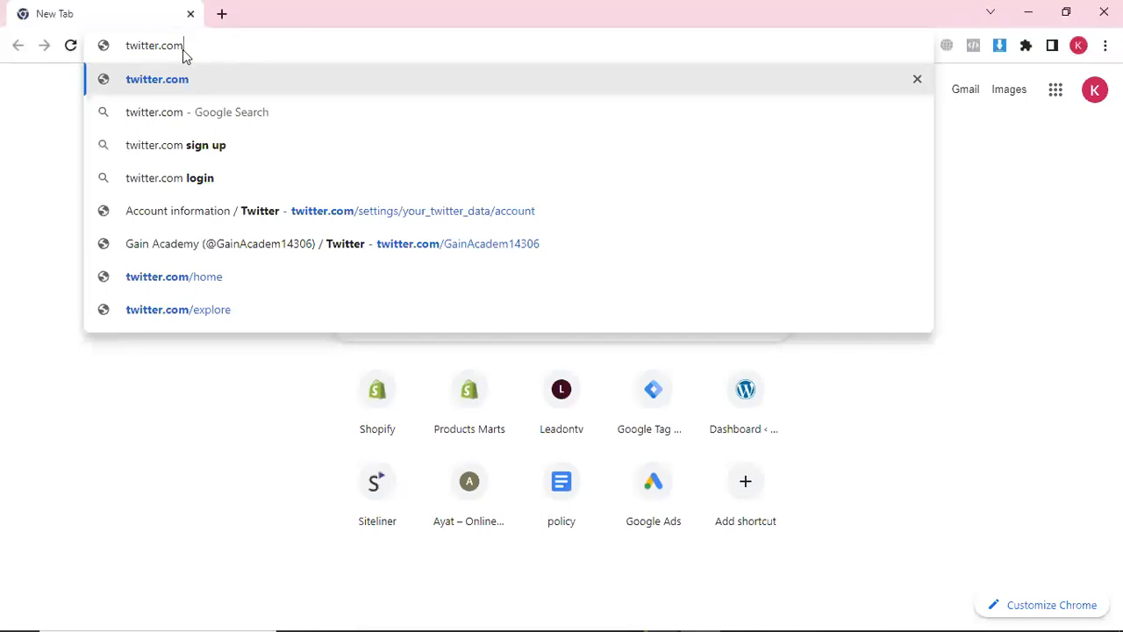
{"action": "key", "text": "Return"}
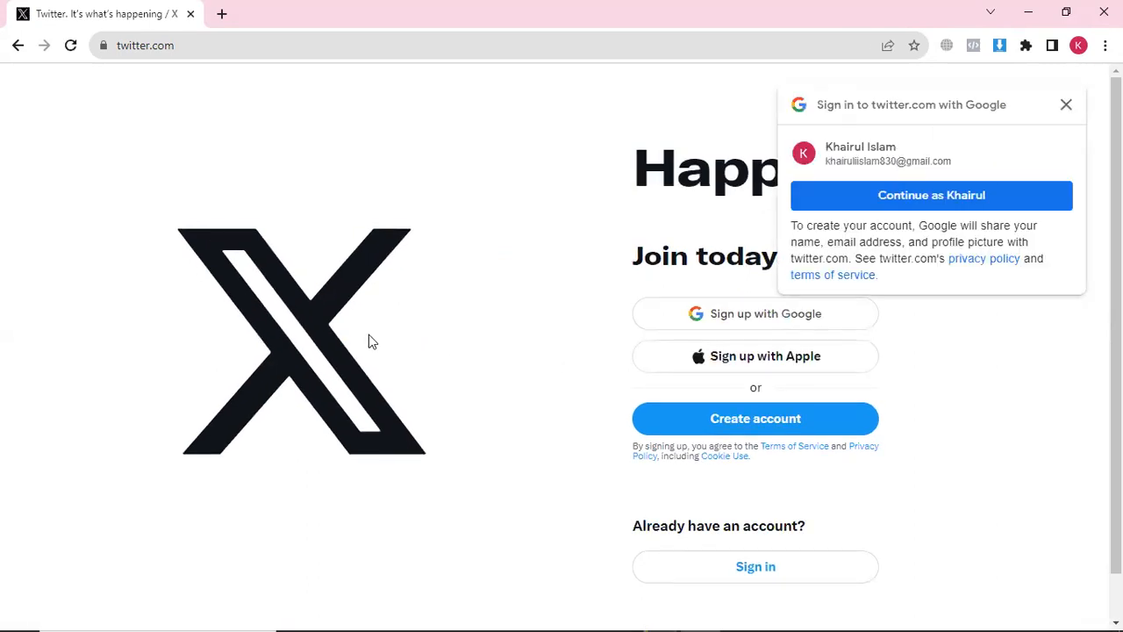
Dismiss the one-tap prompt and sign up with the Google account, confirming in the popup
{"action": "left_click", "coordinate": [1066, 106]}
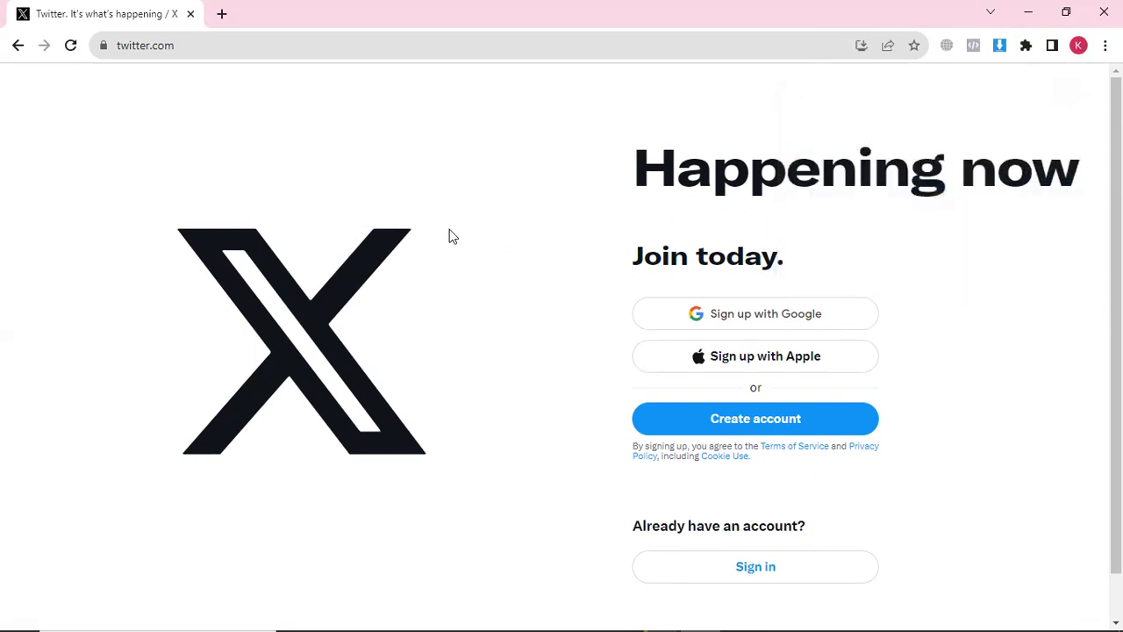
{"action": "scroll", "coordinate": [386, 235], "scroll_direction": "down", "scroll_amount": 1}
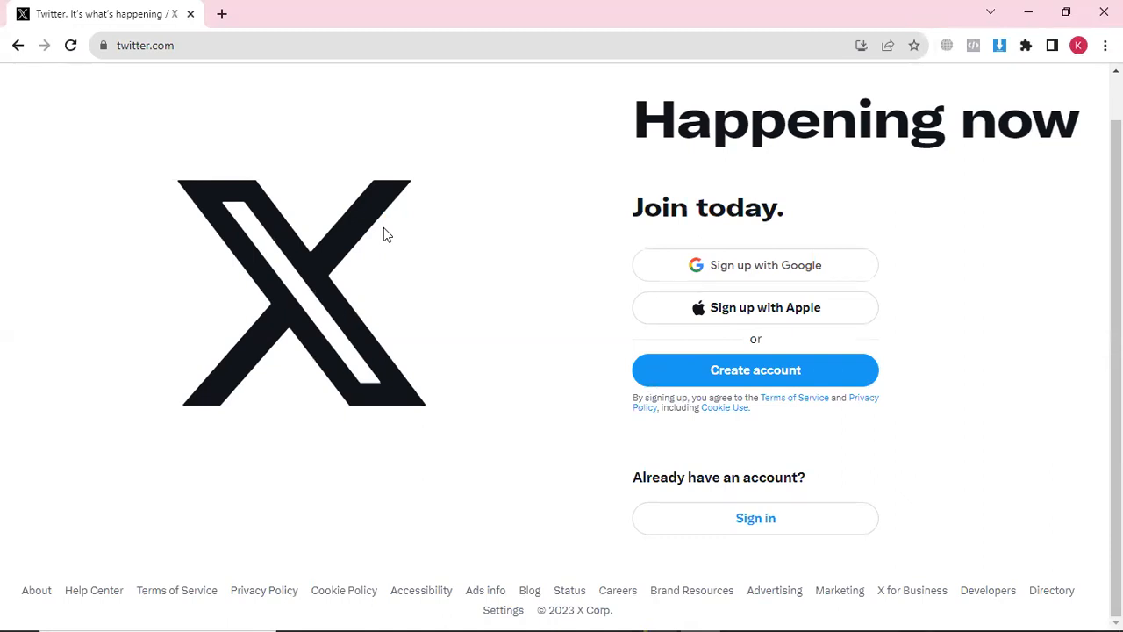
{"action": "scroll", "coordinate": [383, 233], "scroll_direction": "up", "scroll_amount": 1}
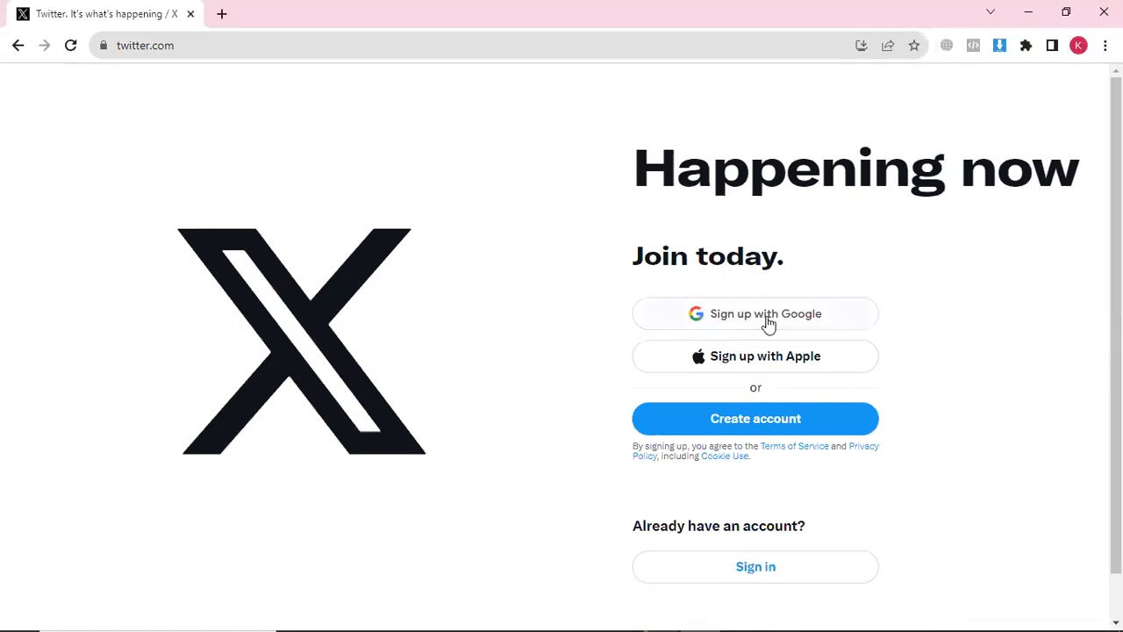
{"action": "left_click", "coordinate": [752, 321]}
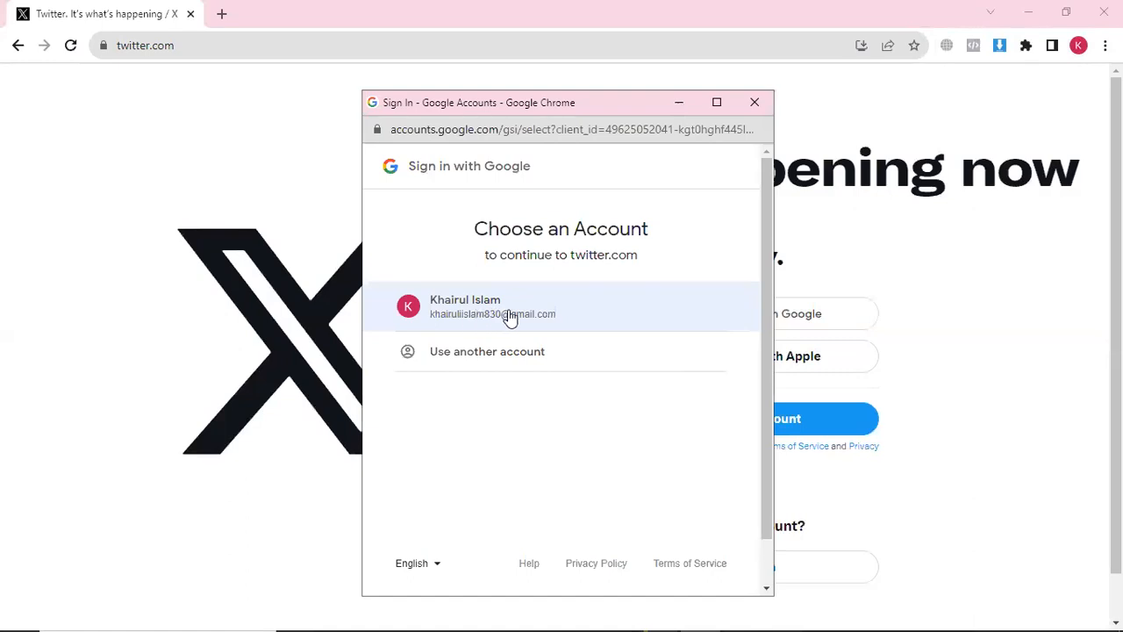
{"action": "left_click", "coordinate": [506, 316]}
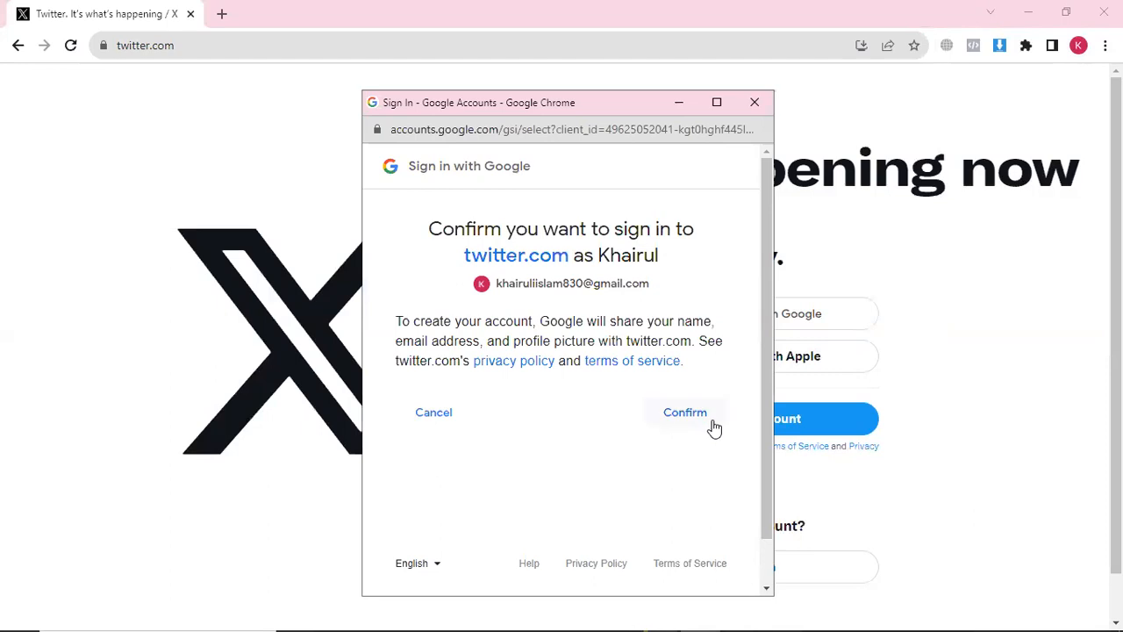
{"action": "left_click", "coordinate": [693, 415]}
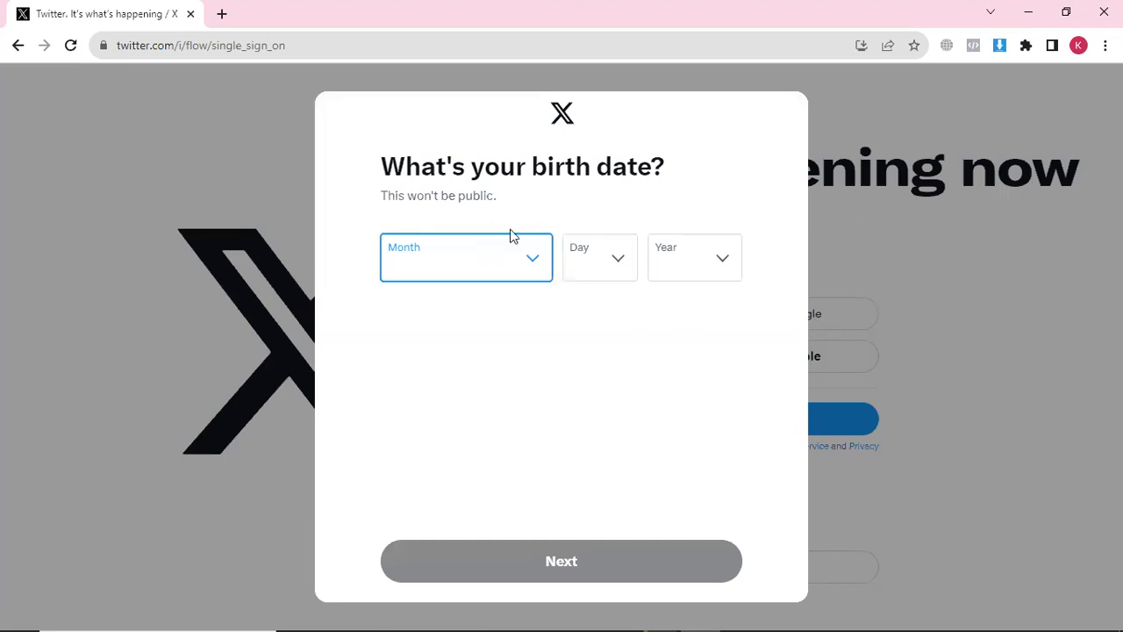
{"action": "left_click", "coordinate": [534, 268]}
{"action": "left_click", "coordinate": [442, 343]}
{"action": "left_click", "coordinate": [600, 260]}
{"action": "left_click", "coordinate": [695, 265]}
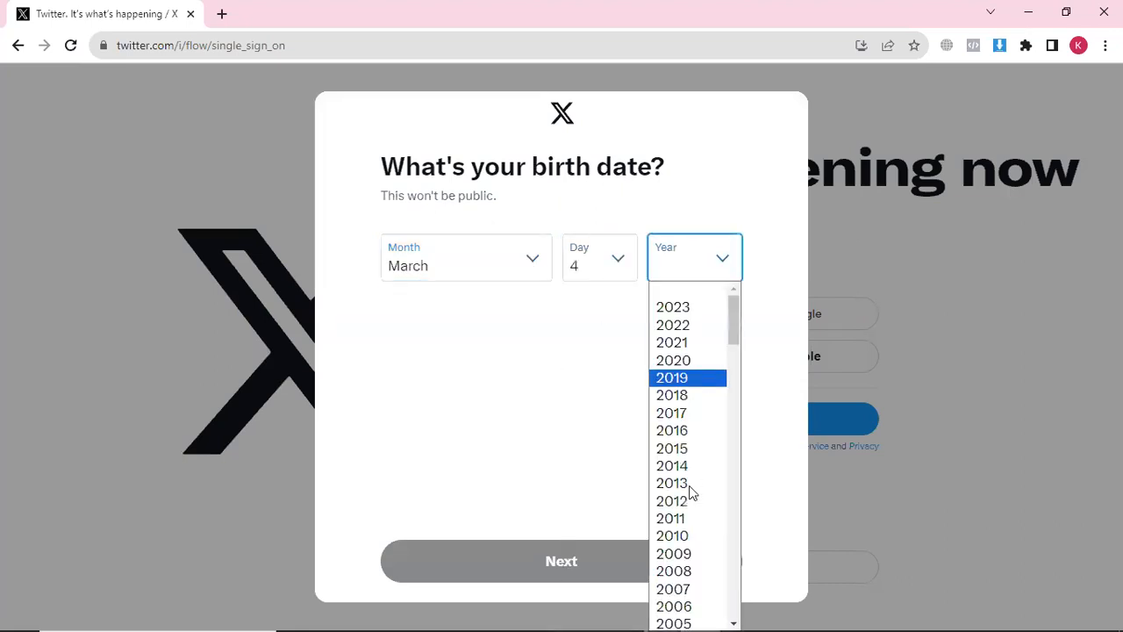
{"action": "scroll", "coordinate": [693, 439], "scroll_direction": "down", "scroll_amount": 4}
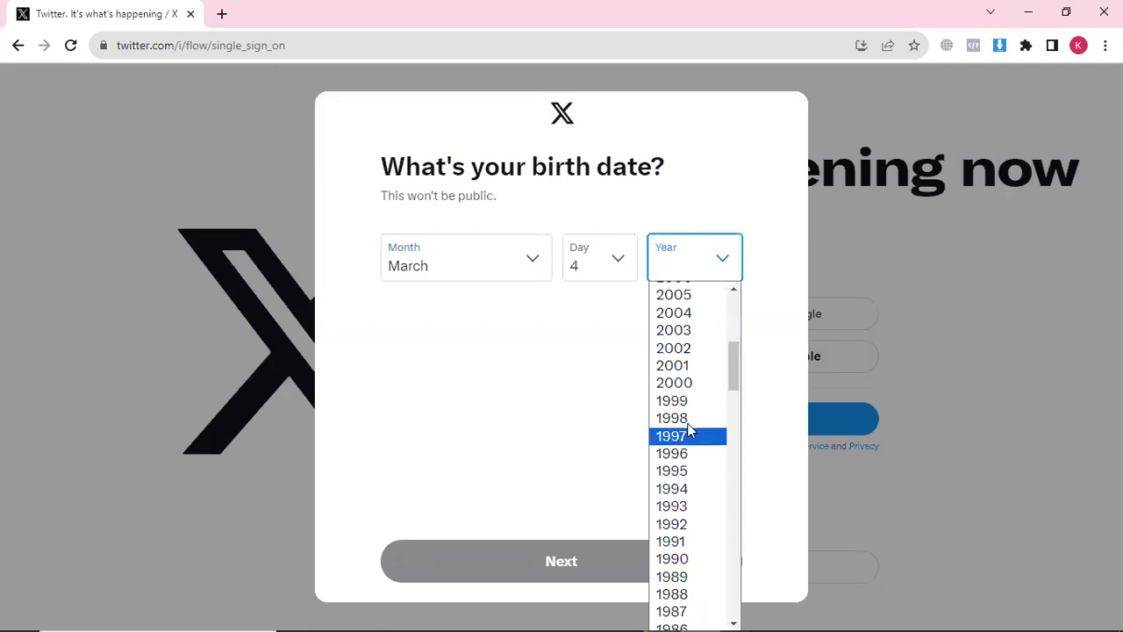
{"action": "left_click", "coordinate": [684, 418]}
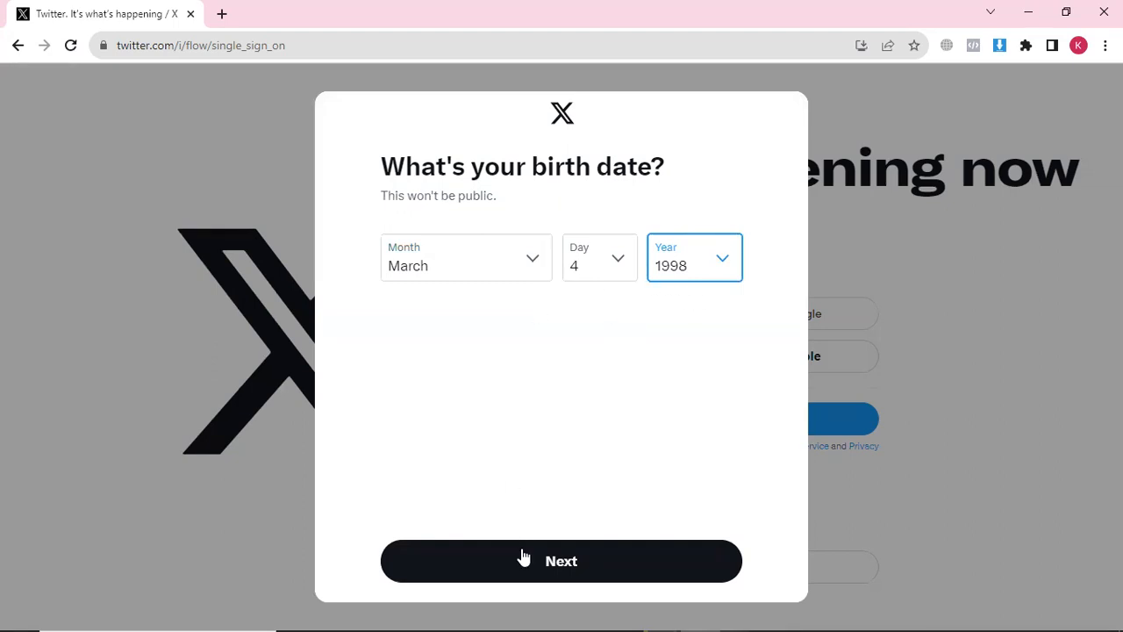
{"action": "left_click", "coordinate": [565, 572]}
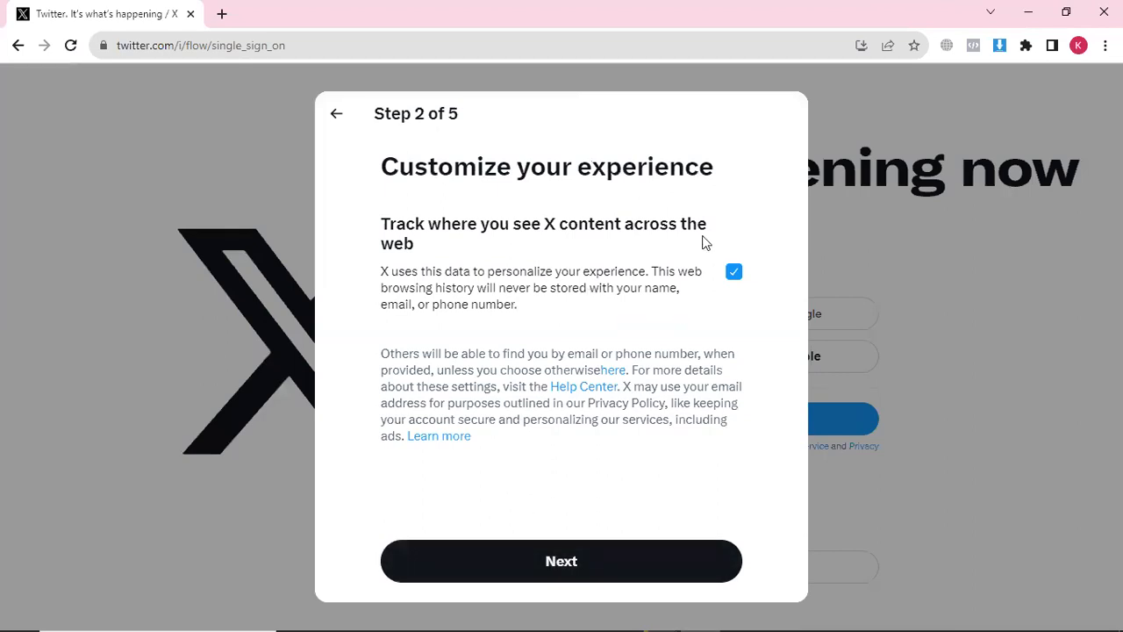
{"action": "left_click", "coordinate": [576, 569]}
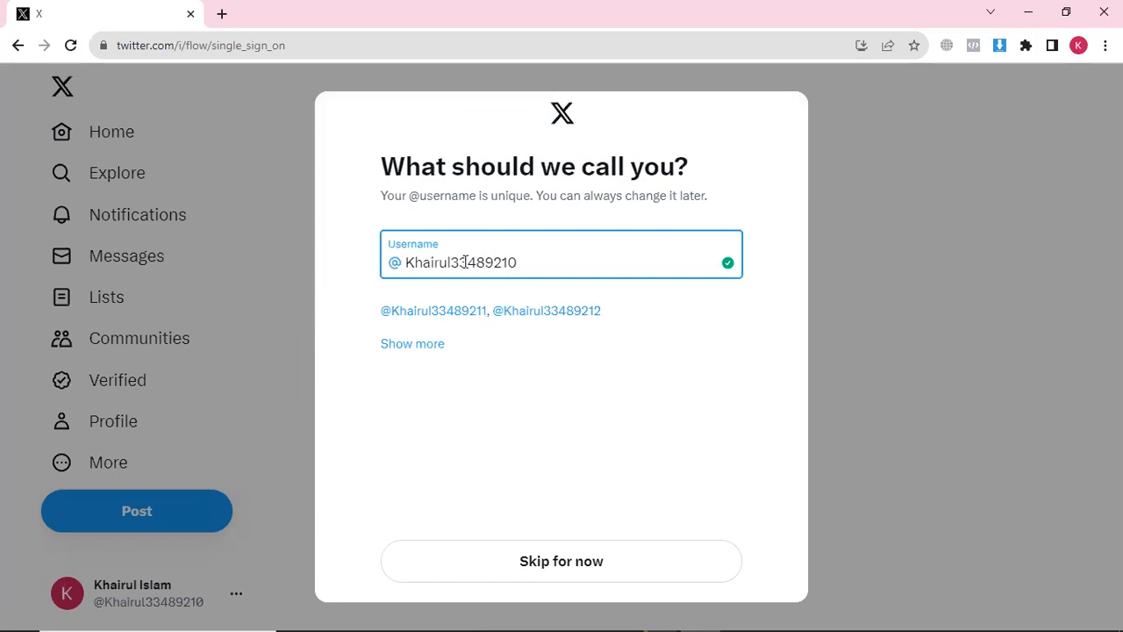
Replace the suggested username's trailing digits with 30, submit, and dismiss the error
{"action": "left_click_drag", "start_coordinate": [517, 262], "coordinate": [454, 261]}
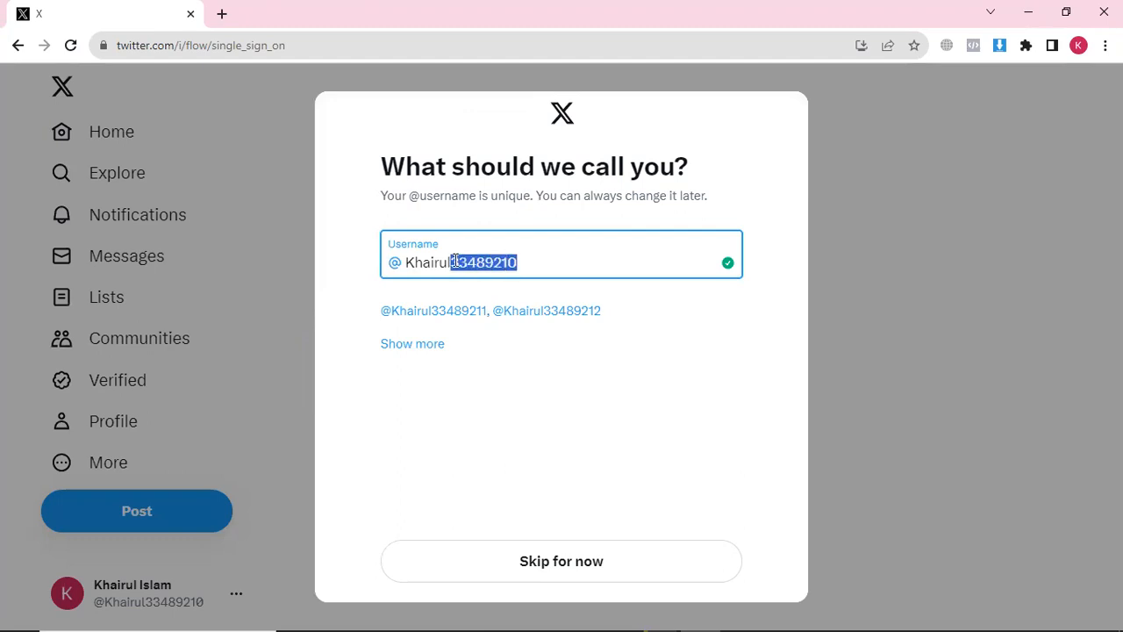
{"action": "key", "text": "BackSpace"}
{"action": "type", "text": "30"}
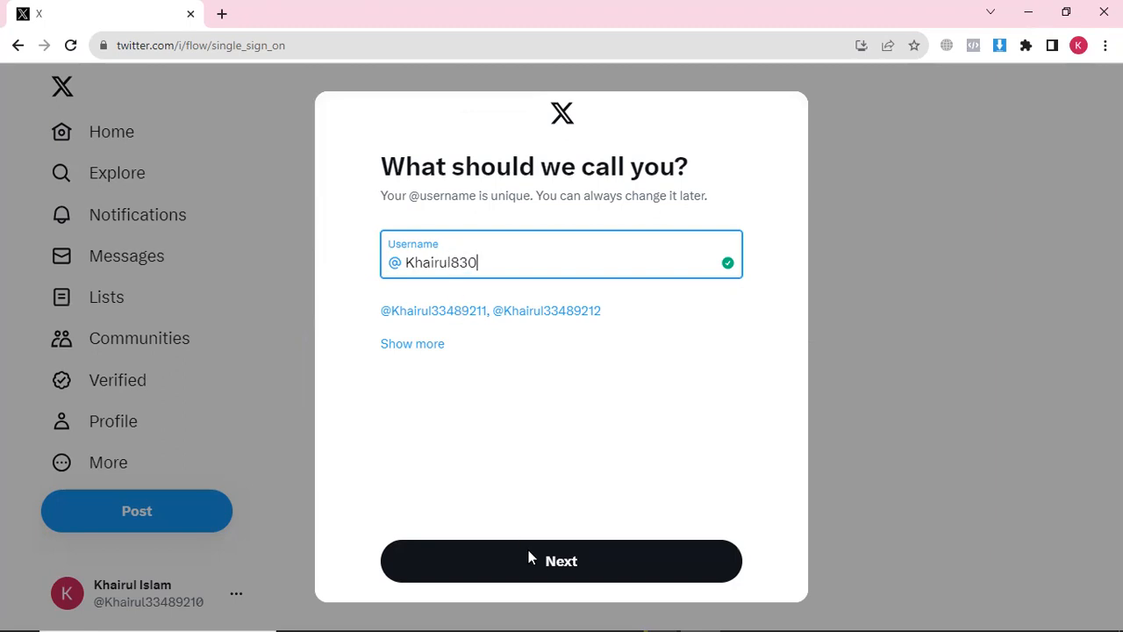
{"action": "left_click", "coordinate": [557, 567]}
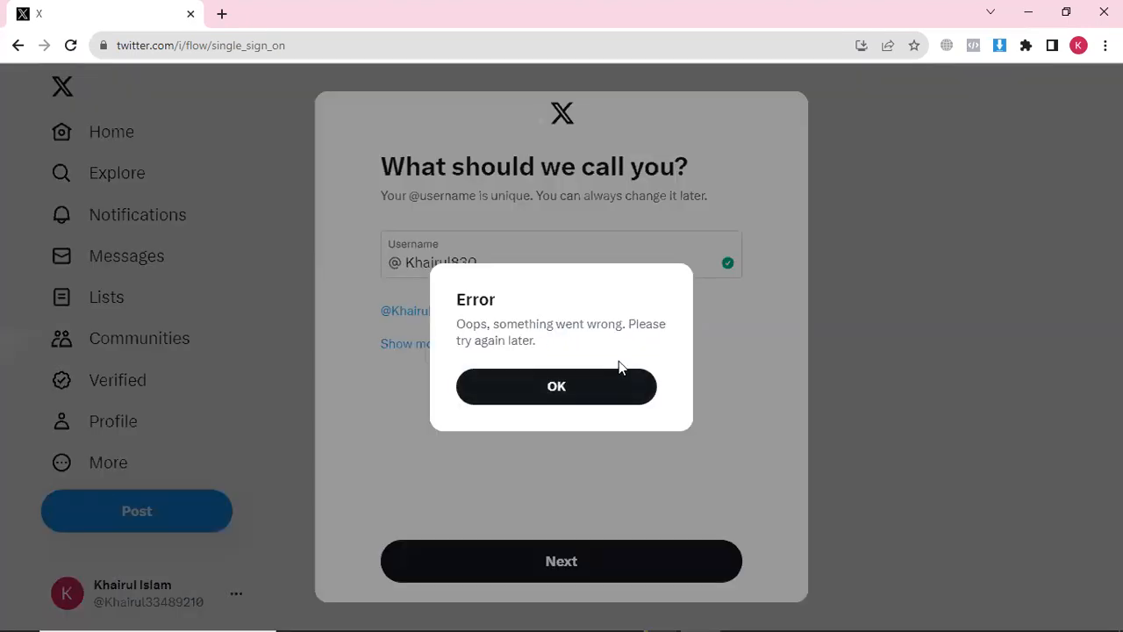
{"action": "left_click", "coordinate": [532, 375]}
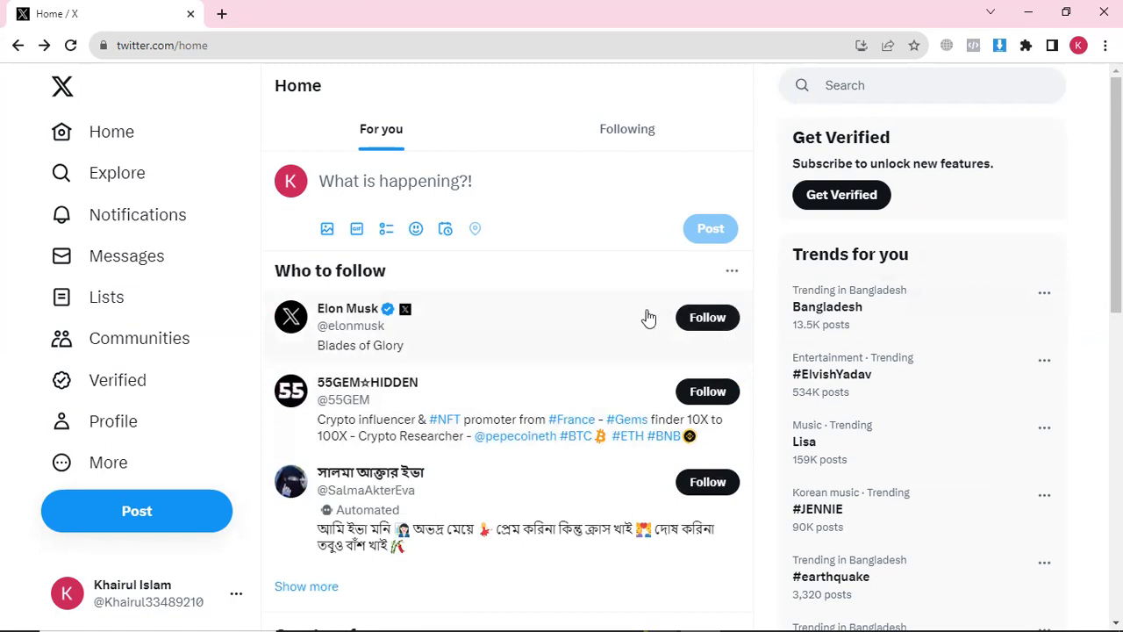
Go to the profile page, view the current avatar, then start editing the profile
{"action": "left_click", "coordinate": [99, 426]}
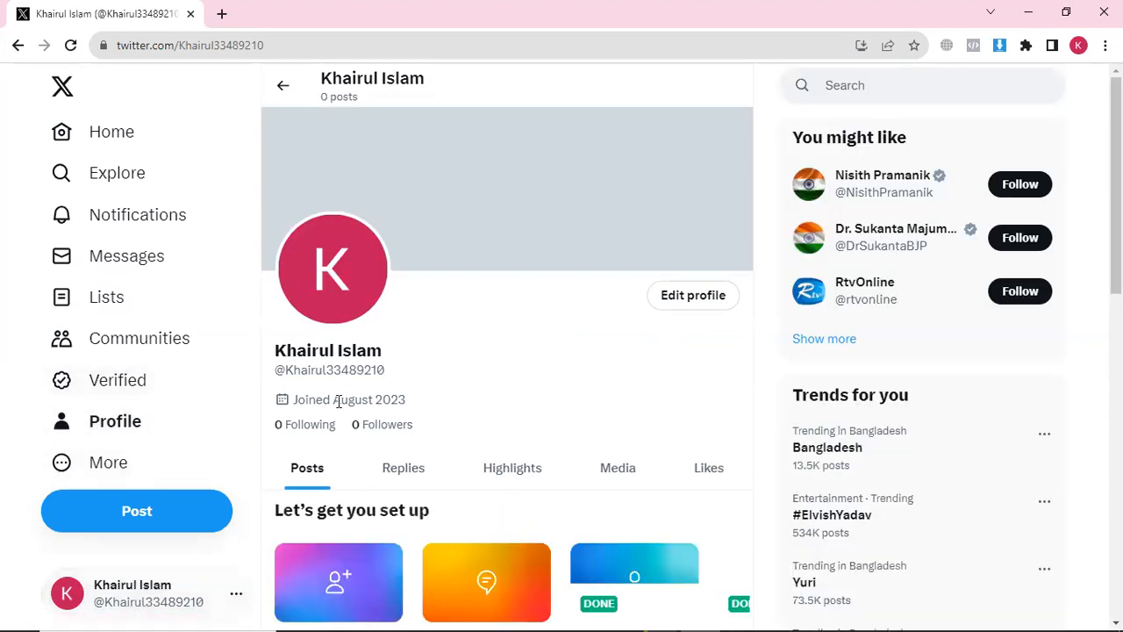
{"action": "left_click_drag", "start_coordinate": [338, 350], "coordinate": [354, 350]}
{"action": "left_click", "coordinate": [322, 355]}
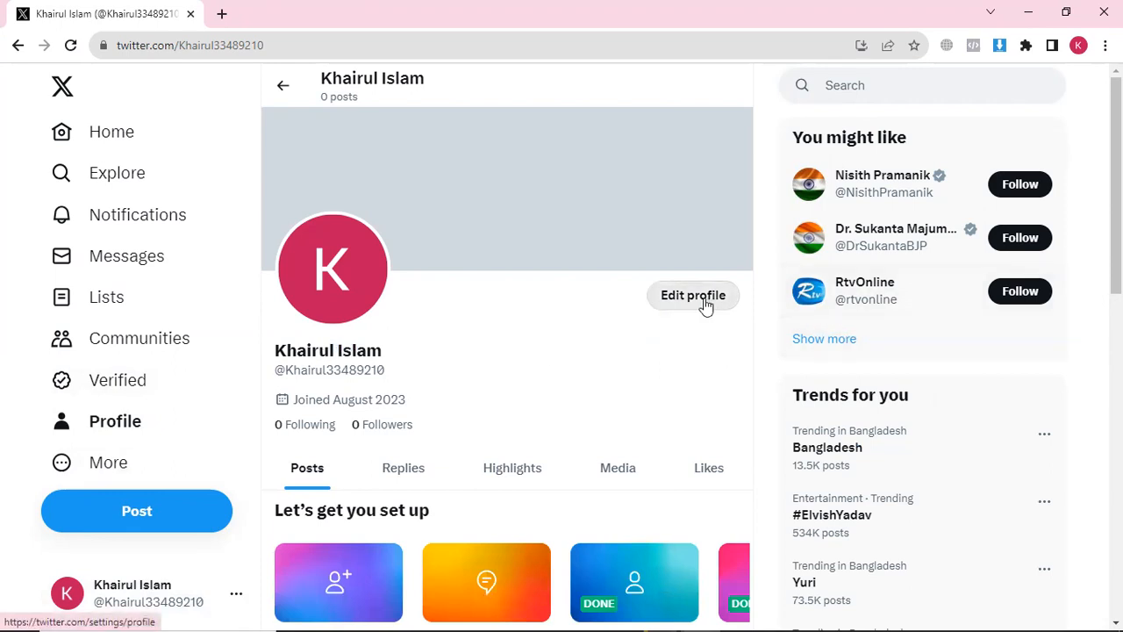
{"action": "left_click", "coordinate": [337, 289]}
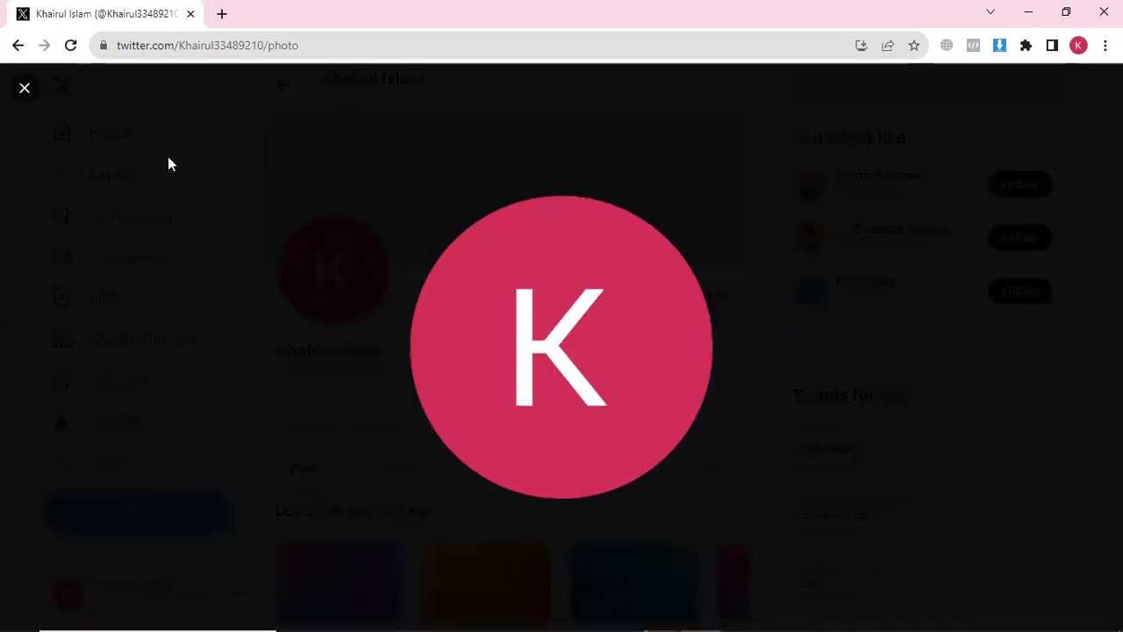
{"action": "left_click", "coordinate": [24, 89]}
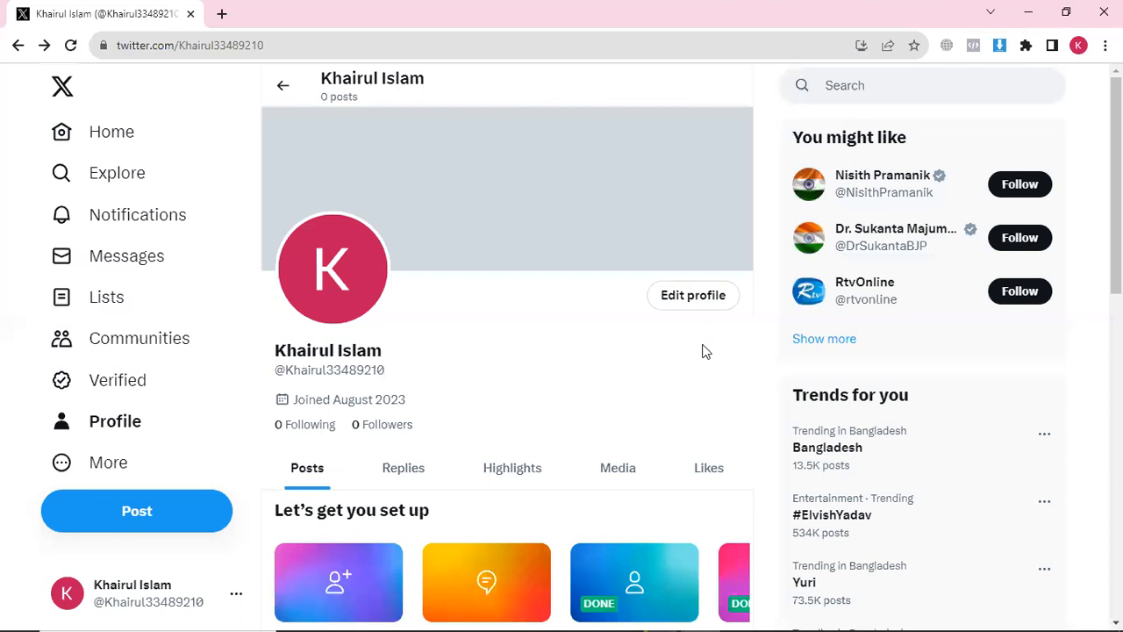
{"action": "left_click", "coordinate": [694, 299]}
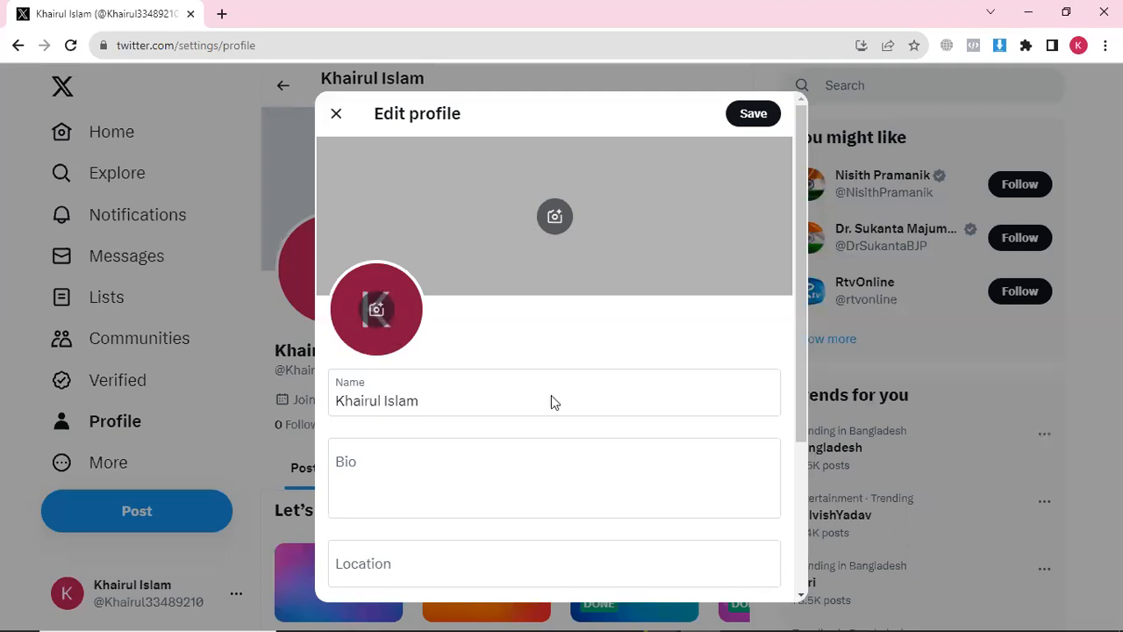
Apply IMG_0059-removebg-preview from Downloads as the new profile picture
{"action": "left_click", "coordinate": [375, 310]}
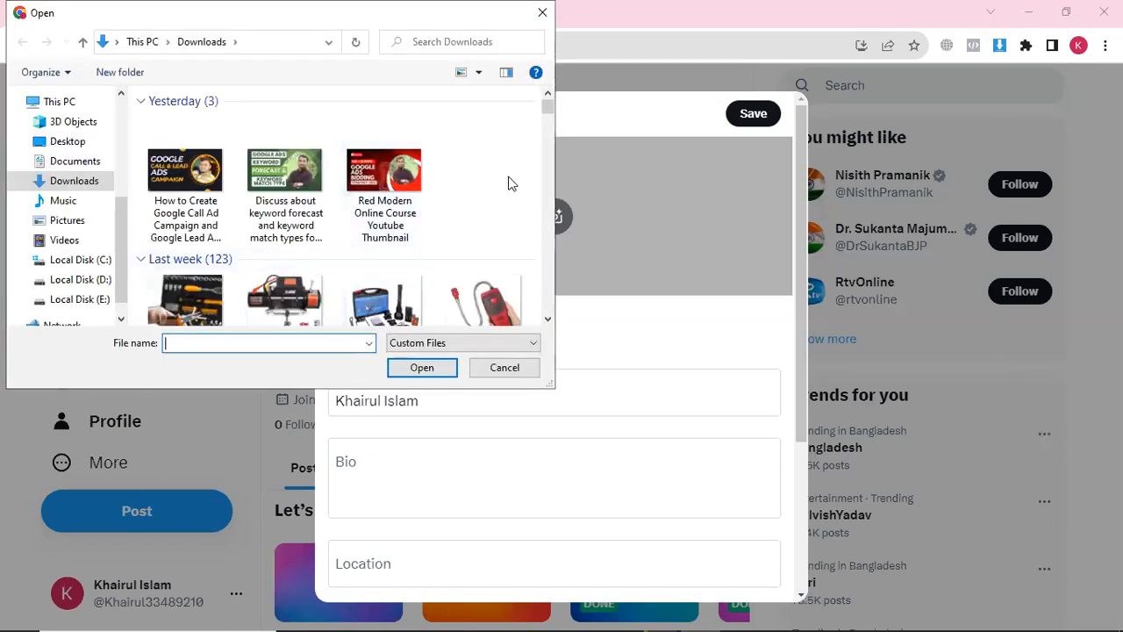
{"action": "left_click_drag", "start_coordinate": [541, 109], "coordinate": [545, 227]}
{"action": "left_click", "coordinate": [186, 242]}
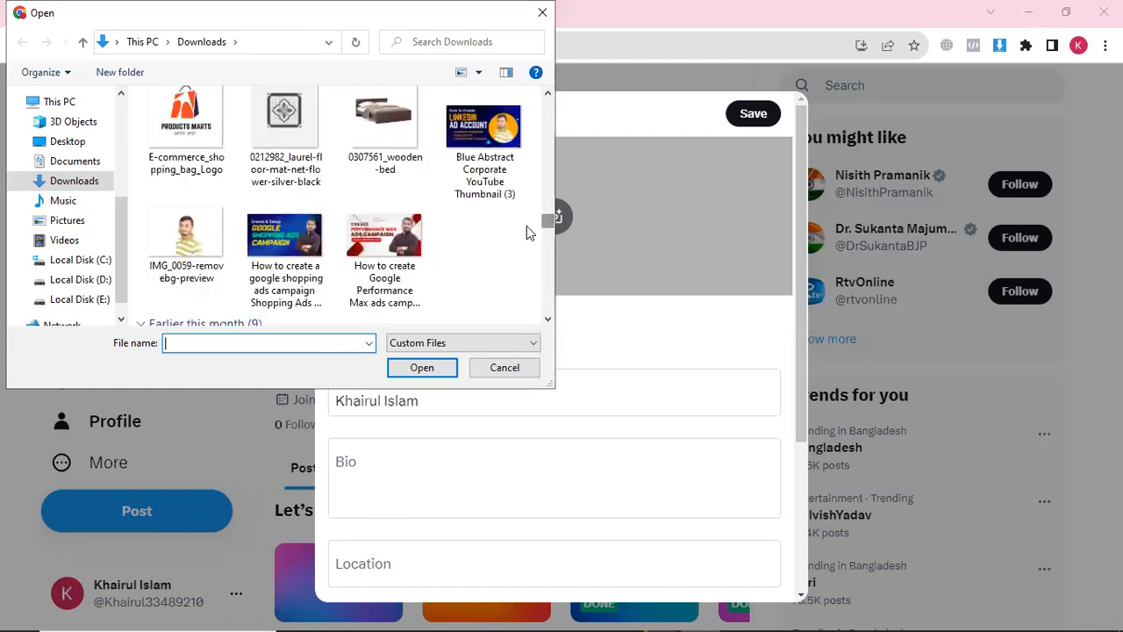
{"action": "left_click", "coordinate": [422, 367]}
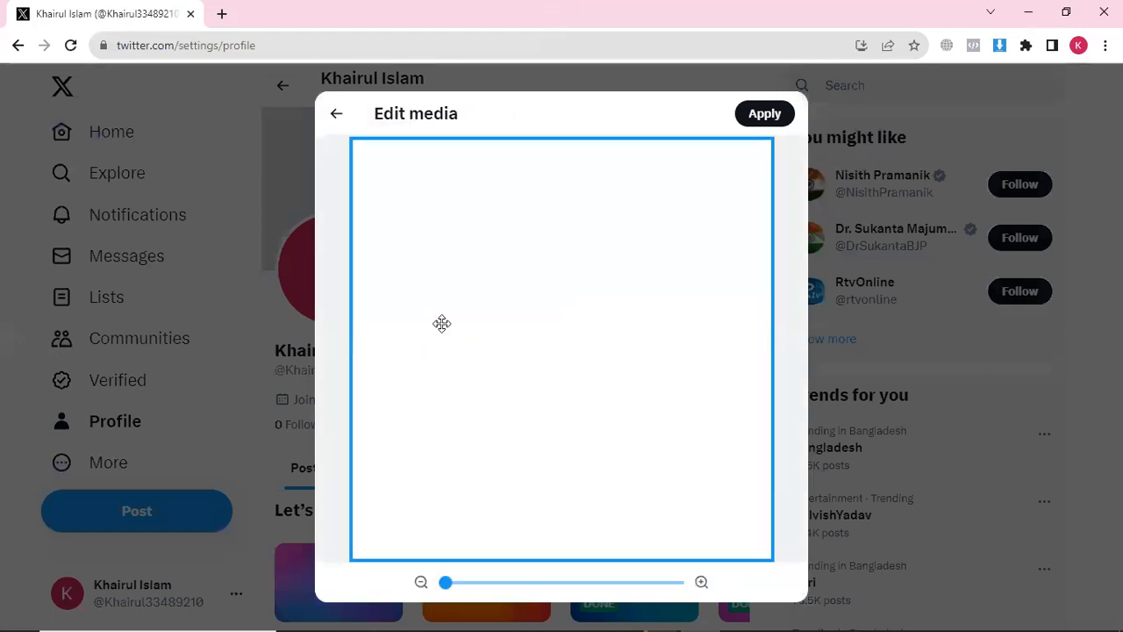
{"action": "left_click", "coordinate": [762, 117]}
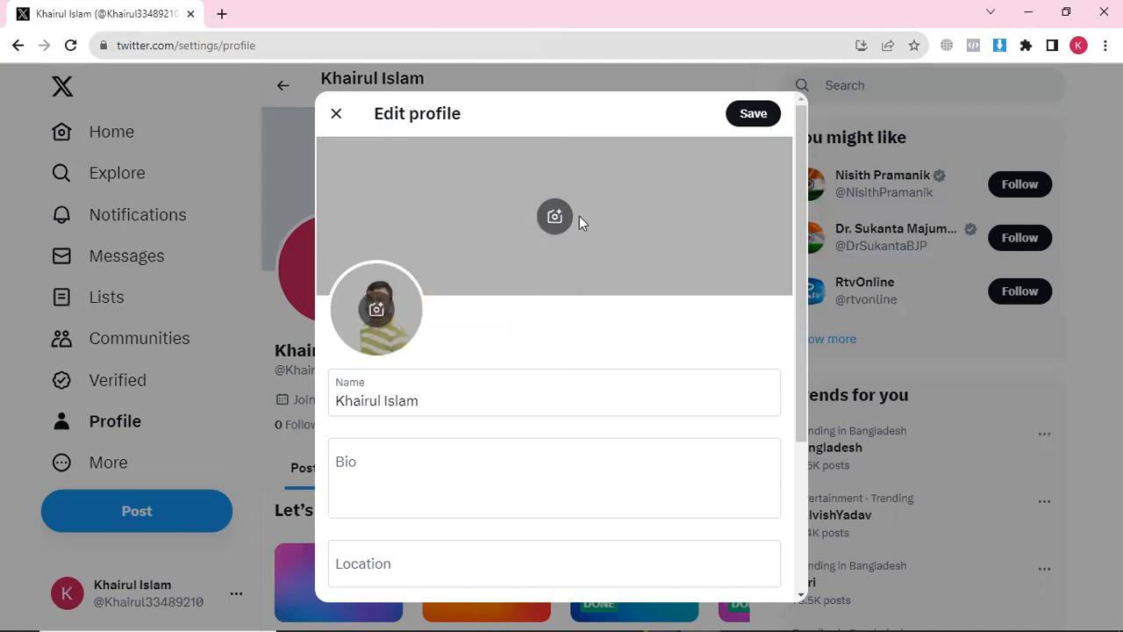
Switch to the other profile's Canva tab and search templates for 'twitter'
{"action": "left_click", "coordinate": [1084, 49]}
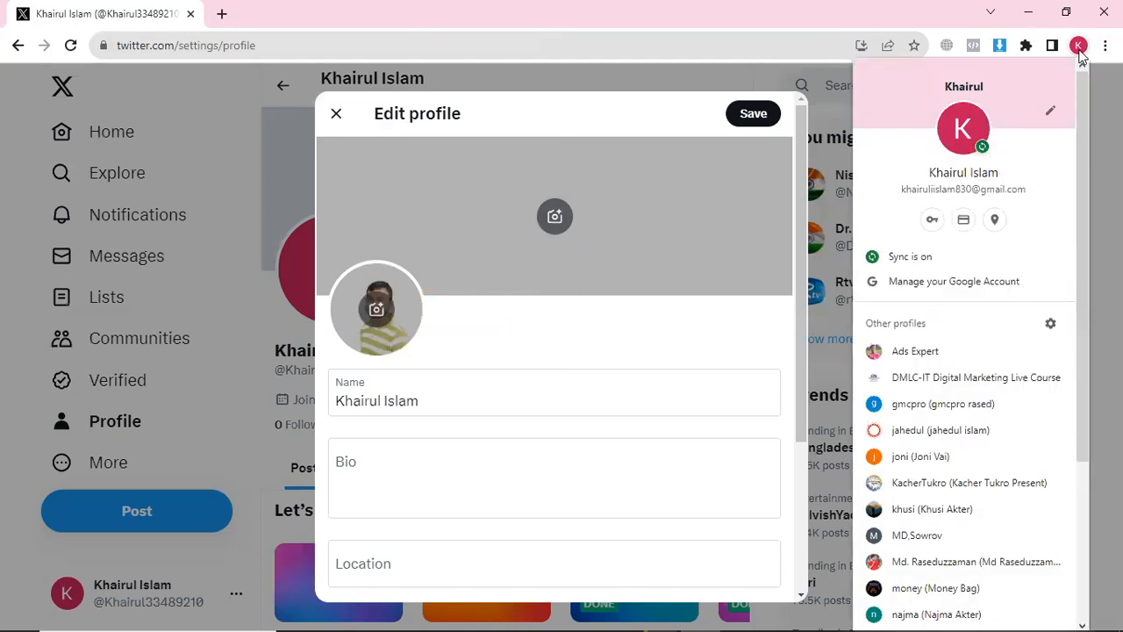
{"action": "left_click", "coordinate": [980, 563]}
{"action": "left_click", "coordinate": [481, 14]}
{"action": "left_click", "coordinate": [503, 267]}
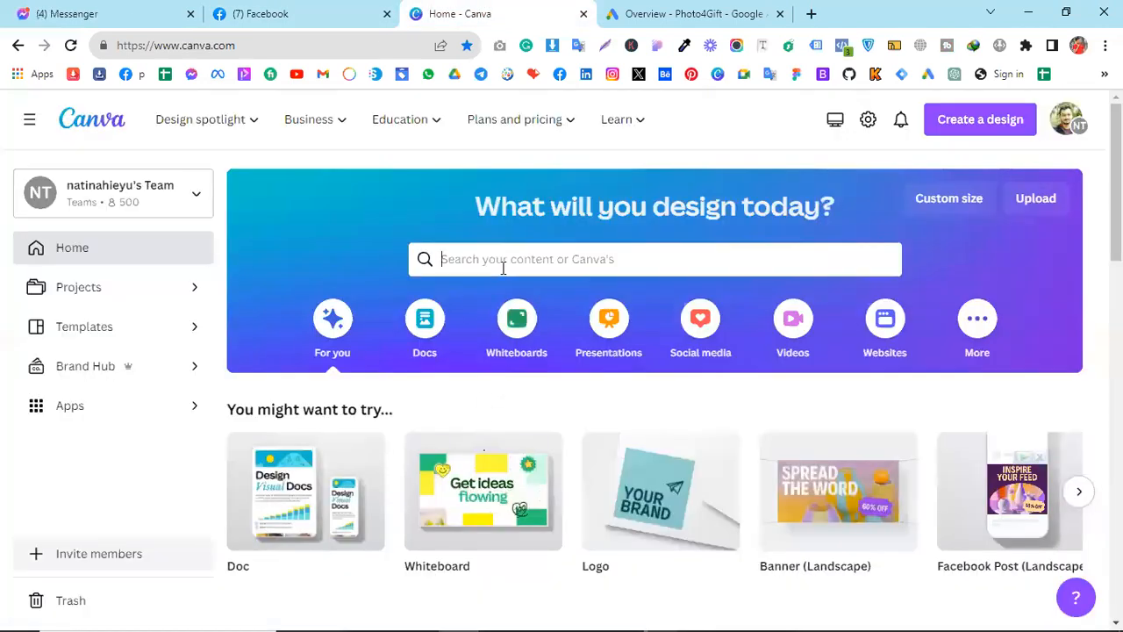
{"action": "type", "text": "twitter"}
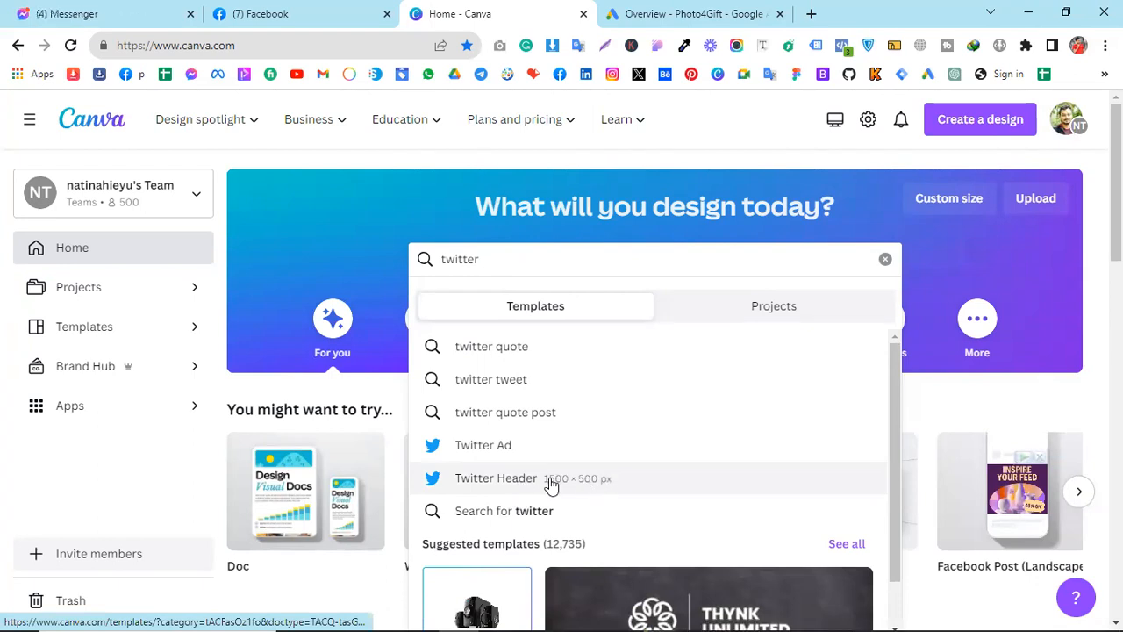
Browse Twitter Header templates and customize the Red Blue Modern Business Twitter Header
{"action": "left_click", "coordinate": [550, 479]}
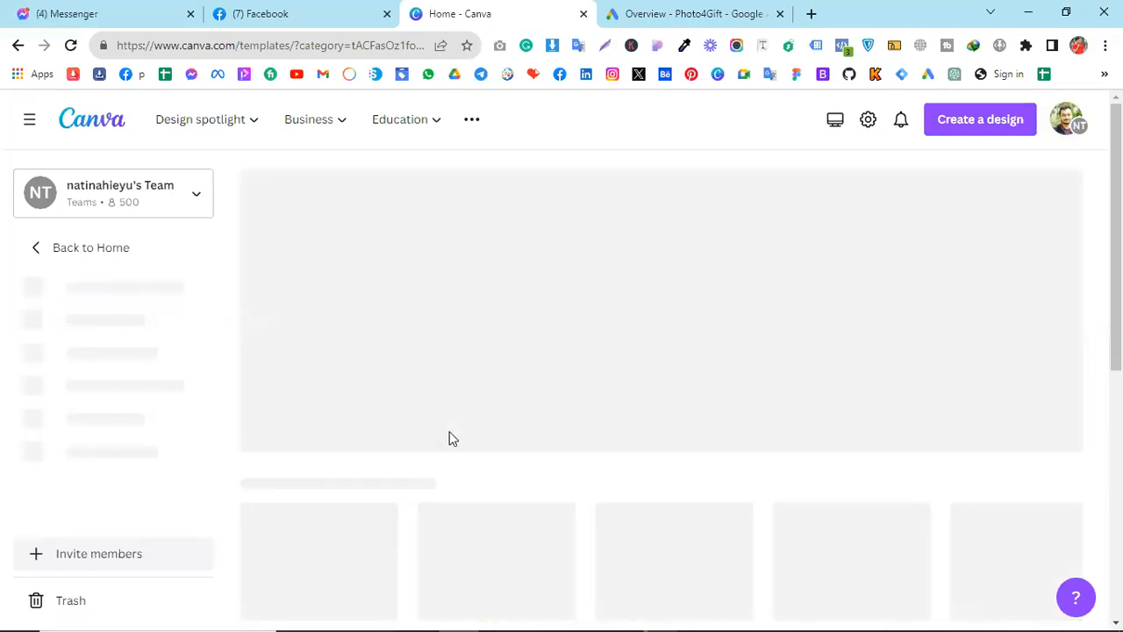
{"action": "scroll", "coordinate": [450, 439], "scroll_direction": "down", "scroll_amount": 3}
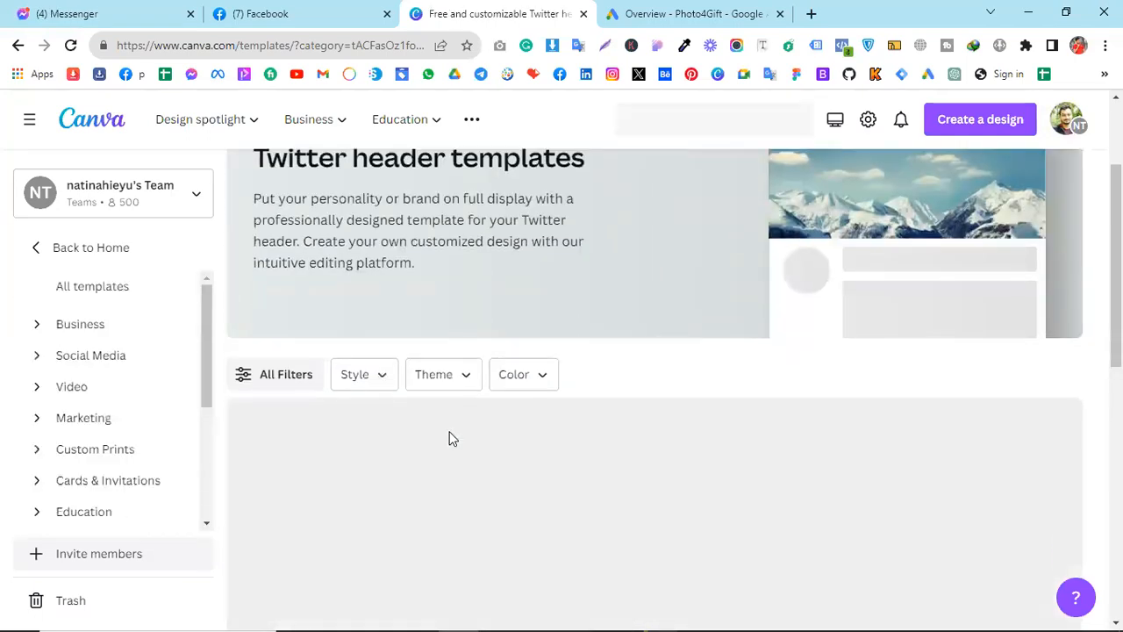
{"action": "scroll", "coordinate": [449, 438], "scroll_direction": "up", "scroll_amount": 2}
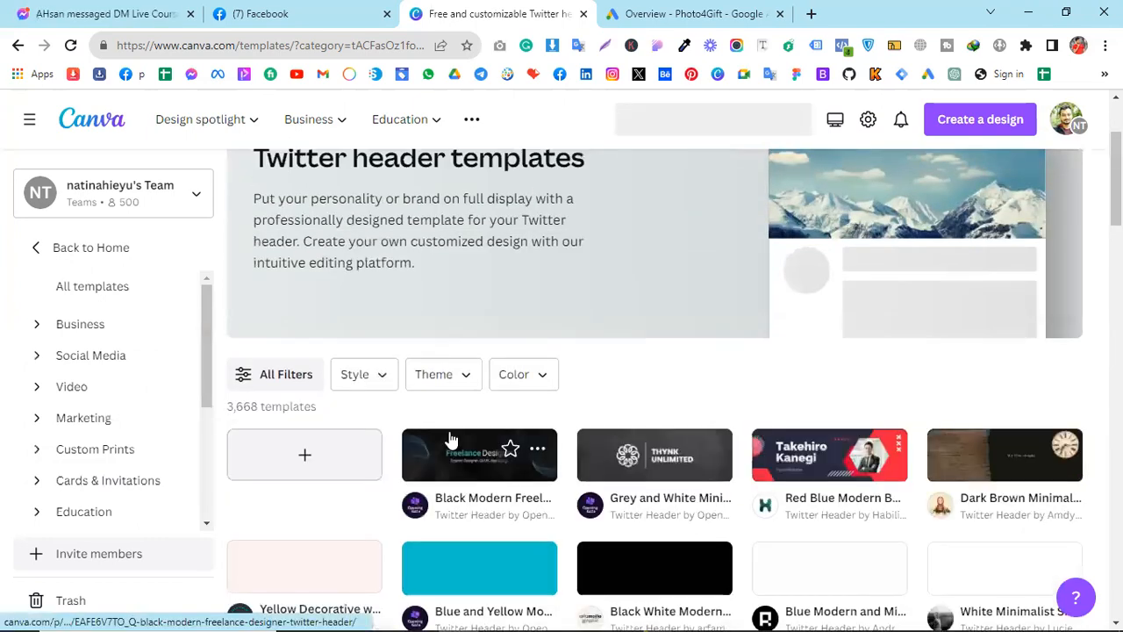
{"action": "scroll", "coordinate": [449, 439], "scroll_direction": "up", "scroll_amount": 2}
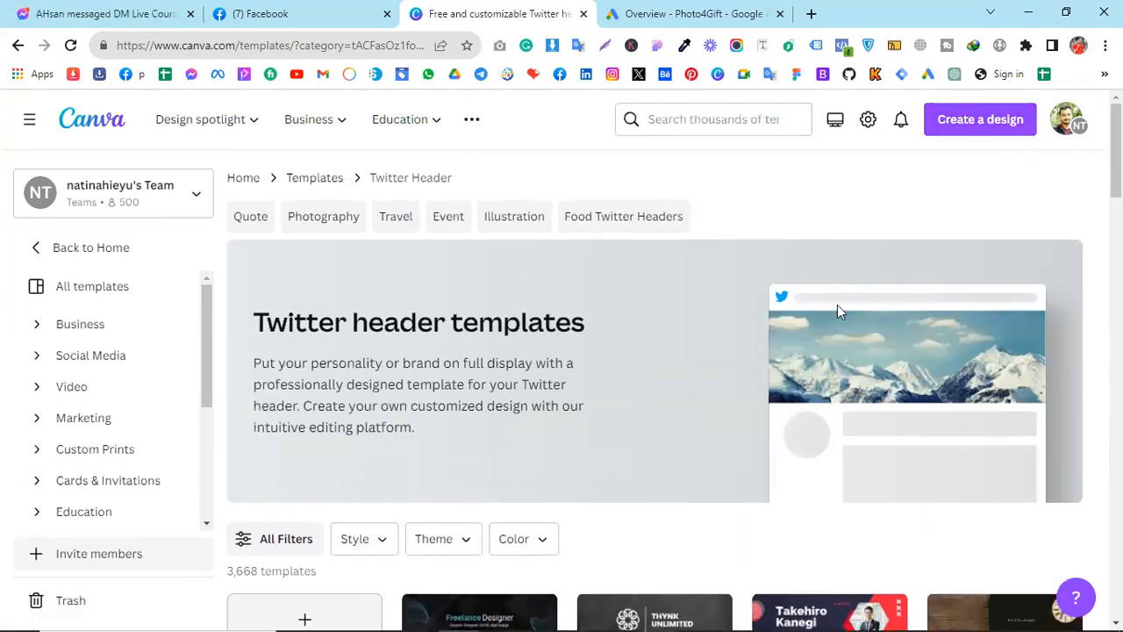
{"action": "scroll", "coordinate": [672, 326], "scroll_direction": "down", "scroll_amount": 4}
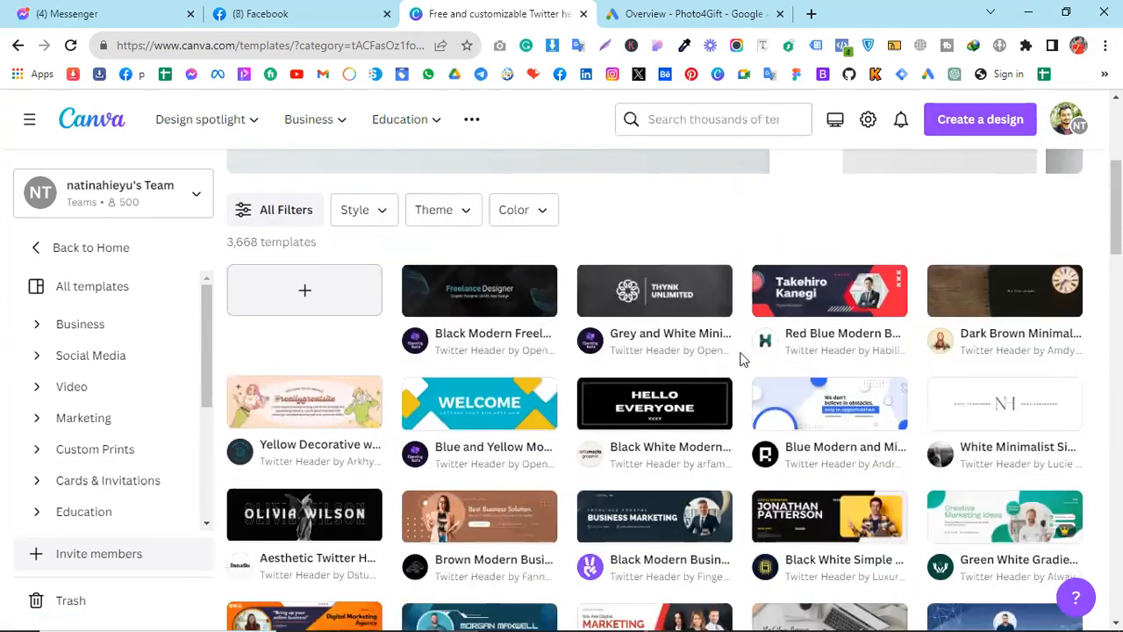
{"action": "scroll", "coordinate": [717, 357], "scroll_direction": "down", "scroll_amount": 2}
{"action": "scroll", "coordinate": [716, 362], "scroll_direction": "down", "scroll_amount": 1}
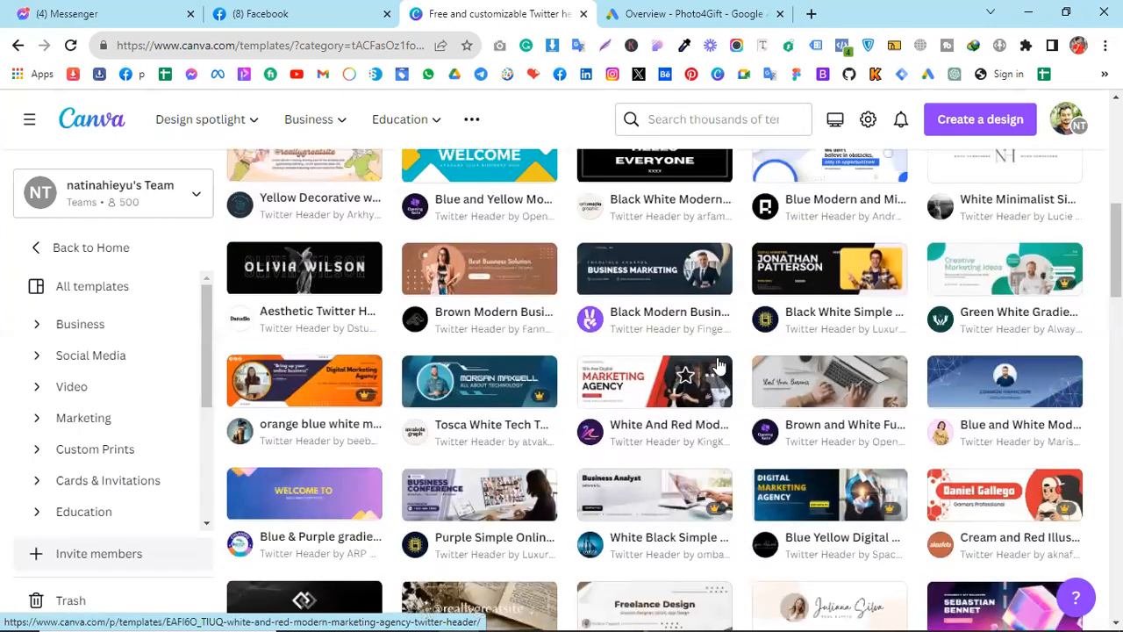
{"action": "scroll", "coordinate": [718, 364], "scroll_direction": "down", "scroll_amount": 2}
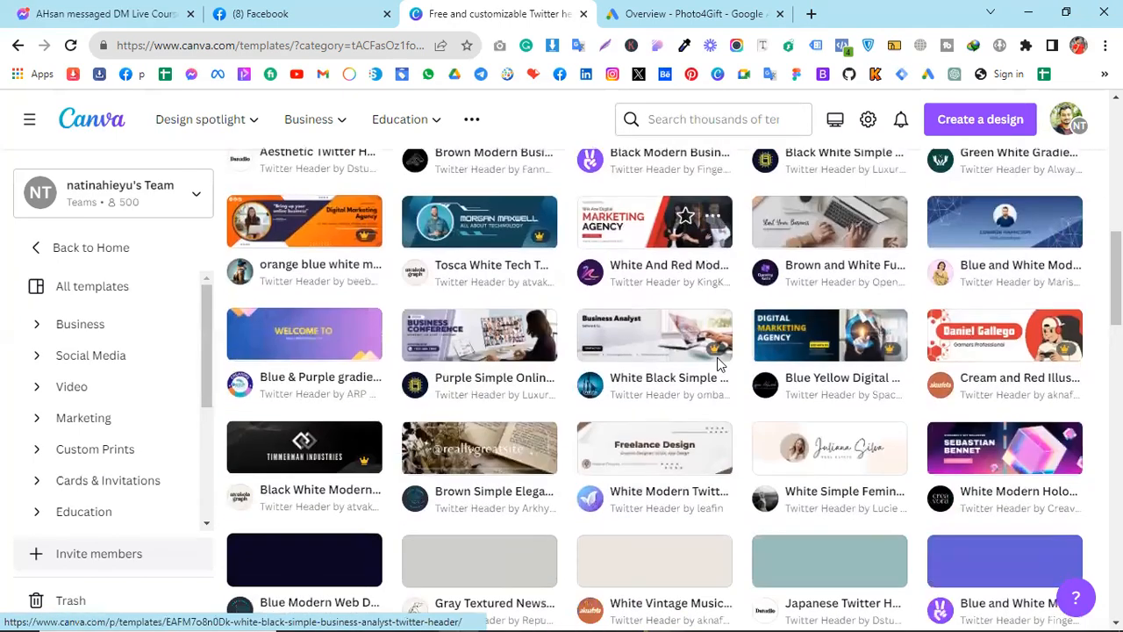
{"action": "scroll", "coordinate": [718, 364], "scroll_direction": "up", "scroll_amount": 4}
{"action": "scroll", "coordinate": [718, 364], "scroll_direction": "up", "scroll_amount": 1}
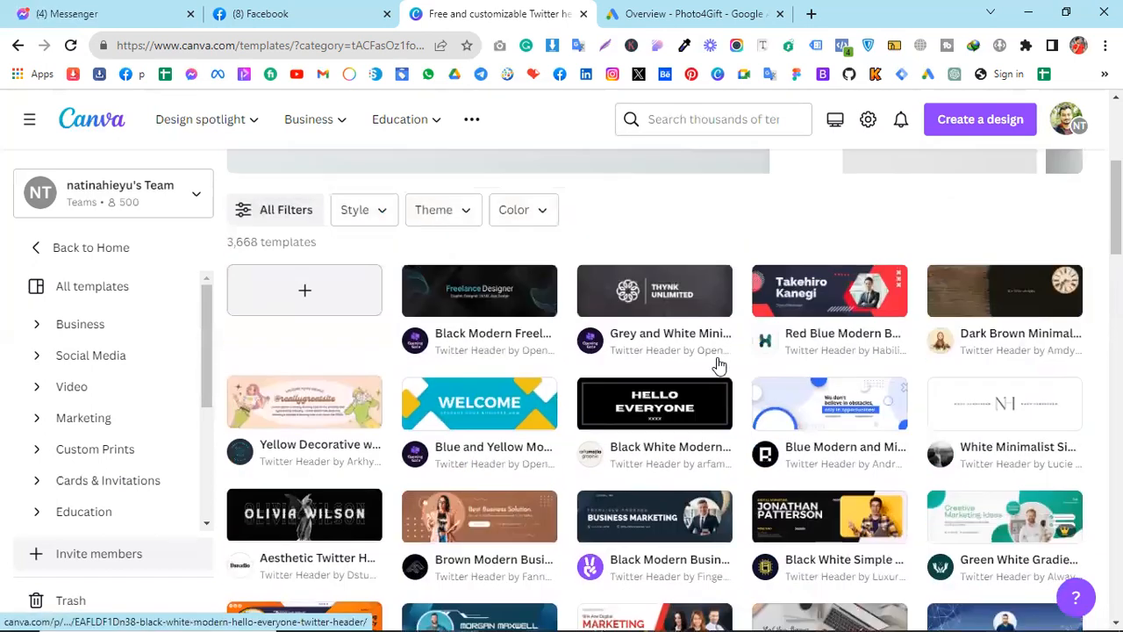
{"action": "left_click", "coordinate": [835, 303]}
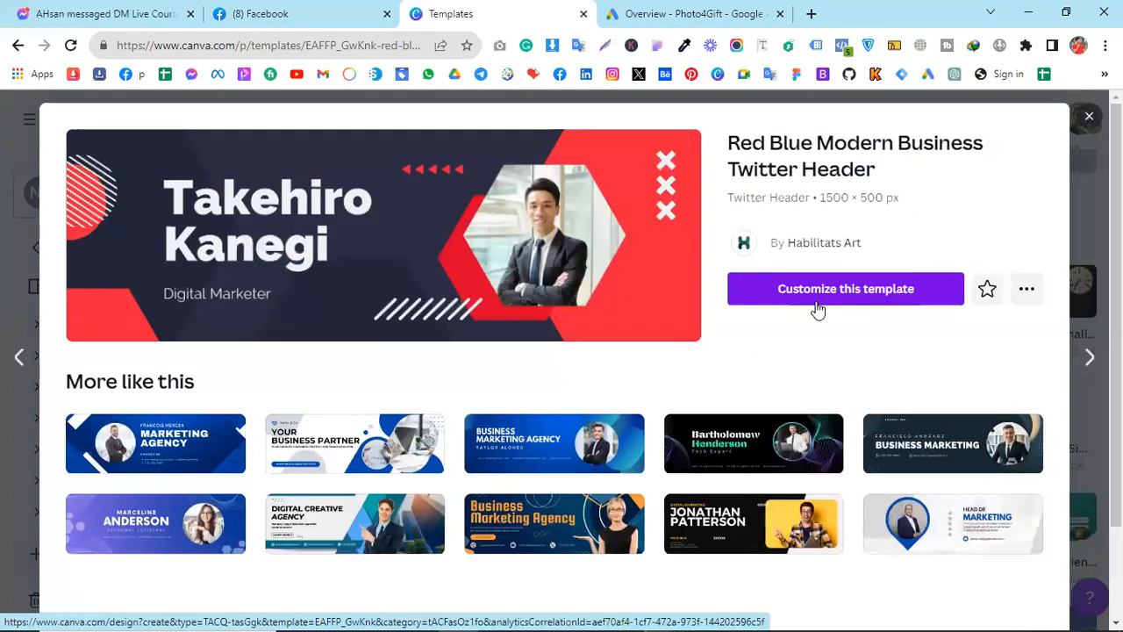
{"action": "left_click", "coordinate": [817, 307]}
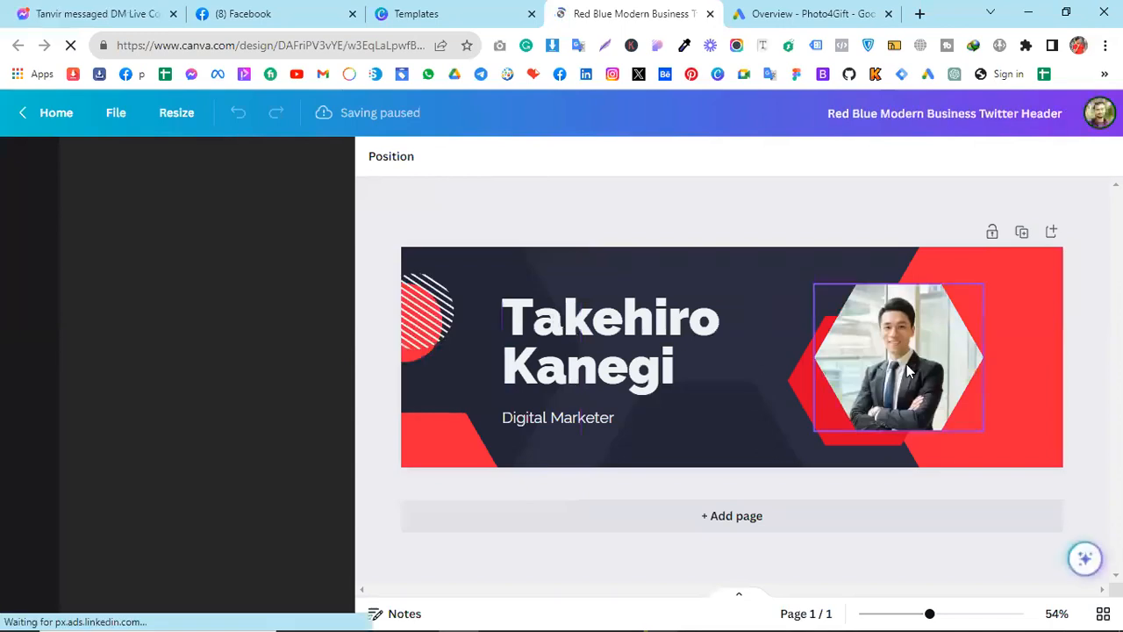
Replace the sample title with the owner's name on two lines and delete the sample portrait
{"action": "double_click", "coordinate": [557, 324]}
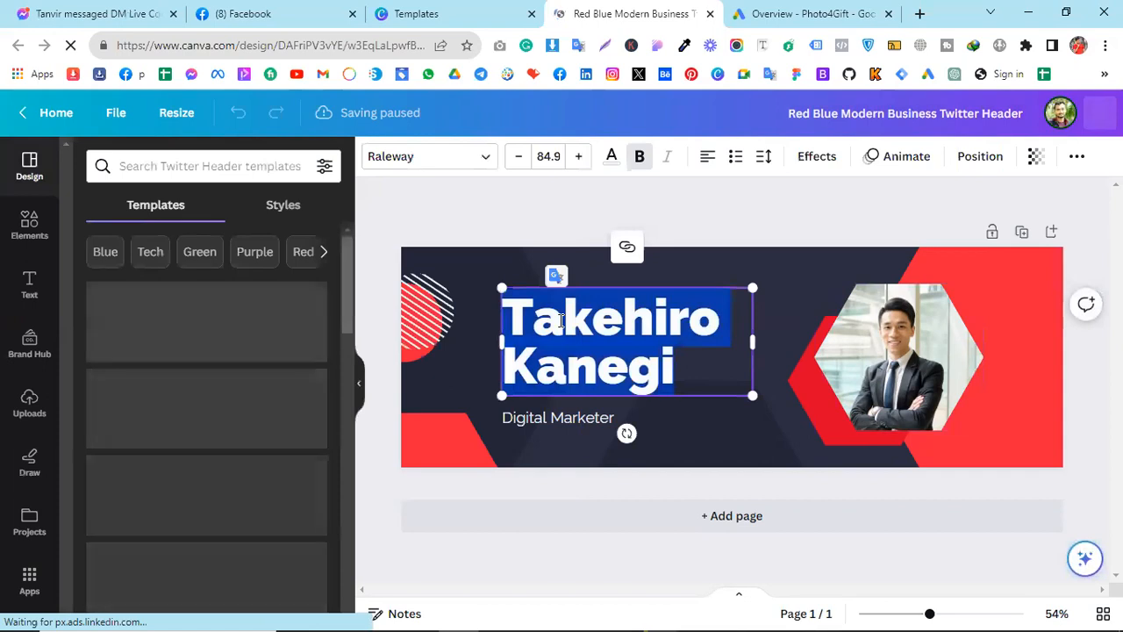
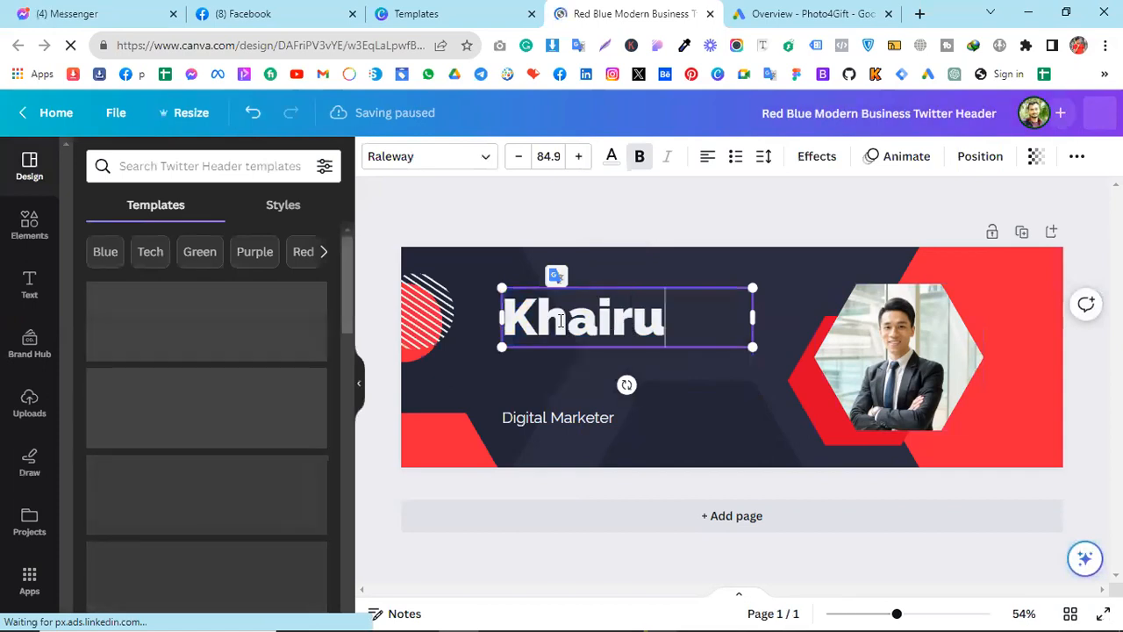
{"action": "key", "text": "Return"}
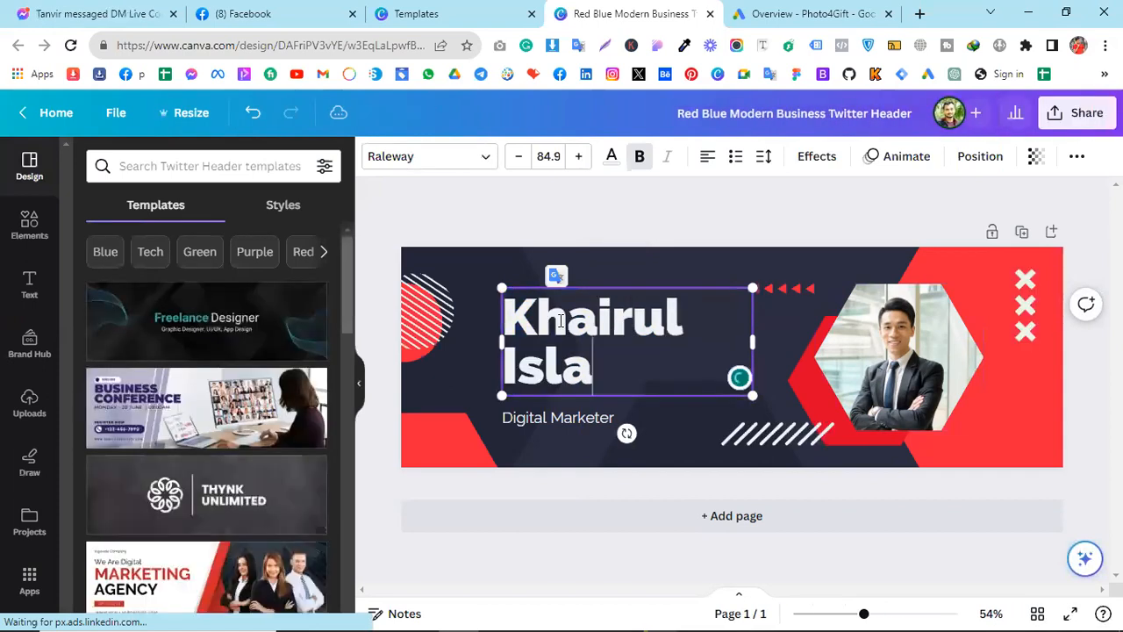
{"action": "left_click", "coordinate": [904, 372]}
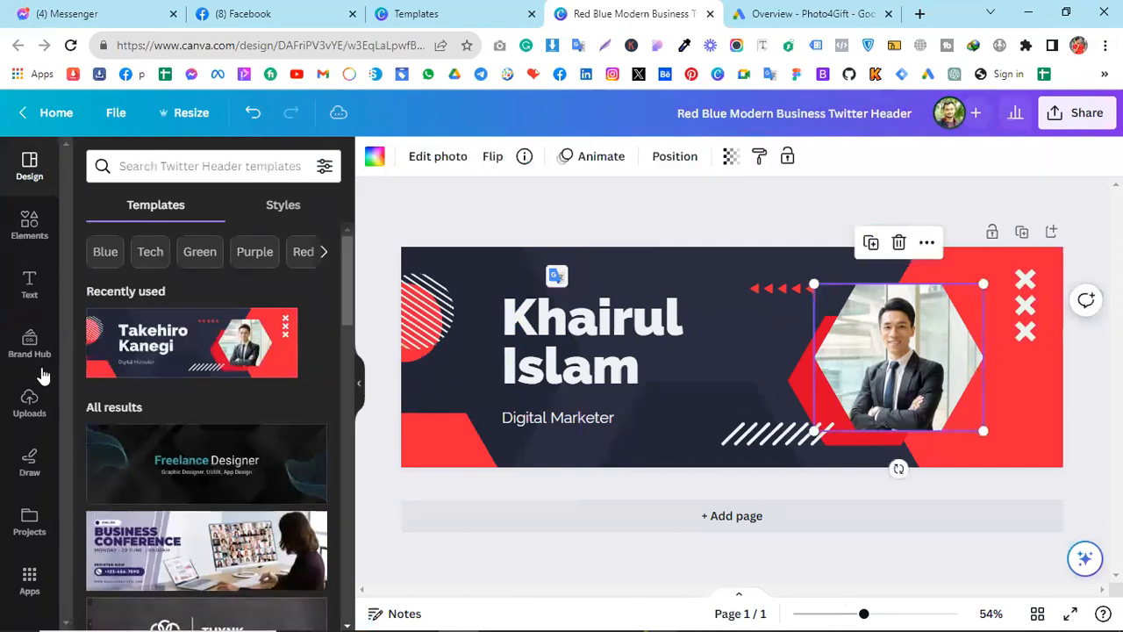
{"action": "key", "text": "Delete"}
Drag the uploaded portrait from Uploads into the hexagon frame
{"action": "left_click", "coordinate": [29, 402]}
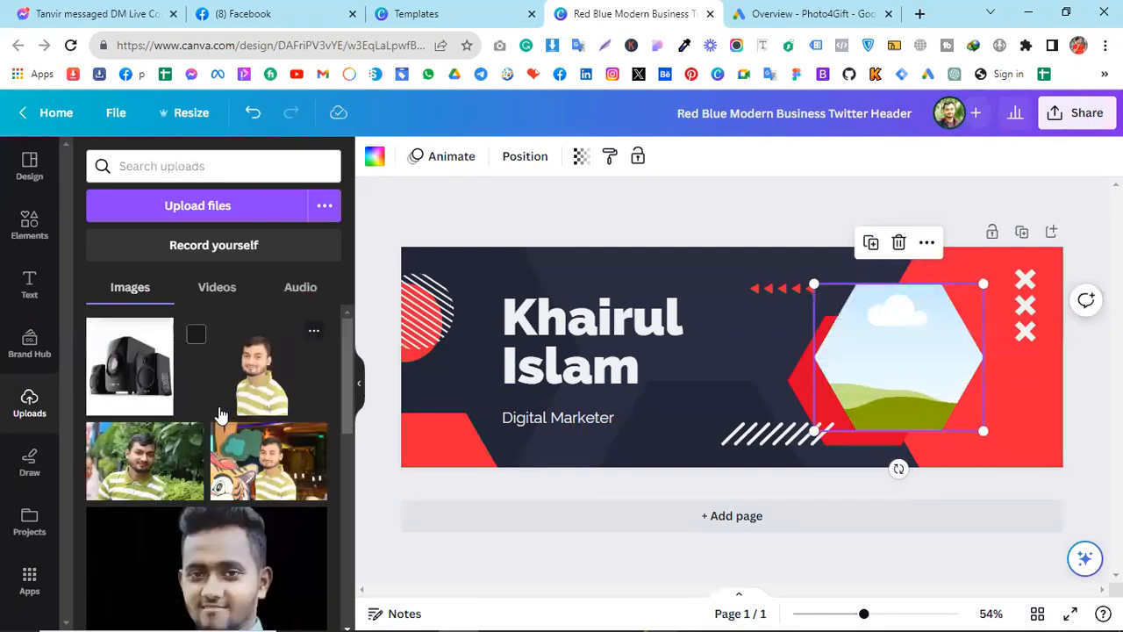
{"action": "scroll", "coordinate": [220, 422], "scroll_direction": "down", "scroll_amount": 2}
{"action": "scroll", "coordinate": [220, 422], "scroll_direction": "down", "scroll_amount": 5}
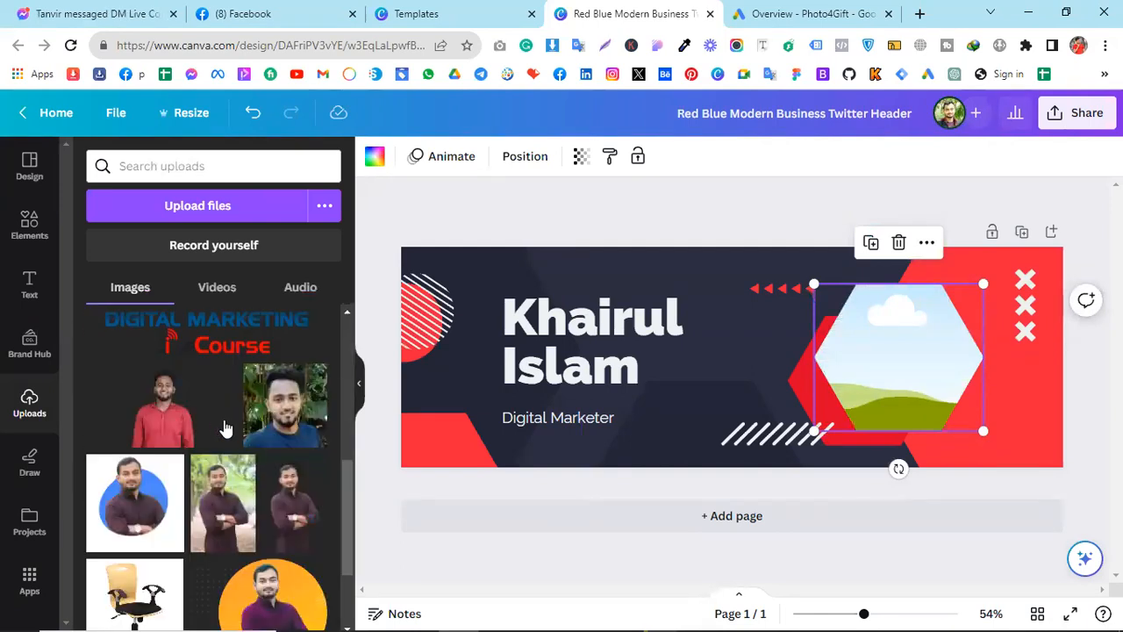
{"action": "left_click_drag", "start_coordinate": [223, 423], "coordinate": [889, 360]}
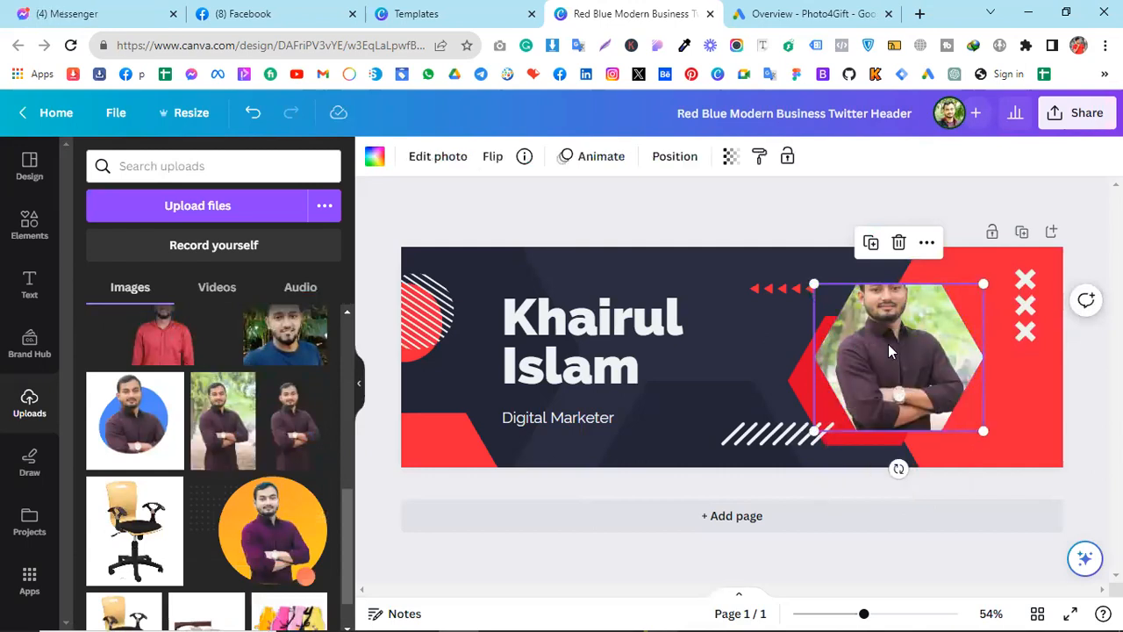
Crop the portrait so it sits lower inside the hexagon frame
{"action": "left_click", "coordinate": [437, 158]}
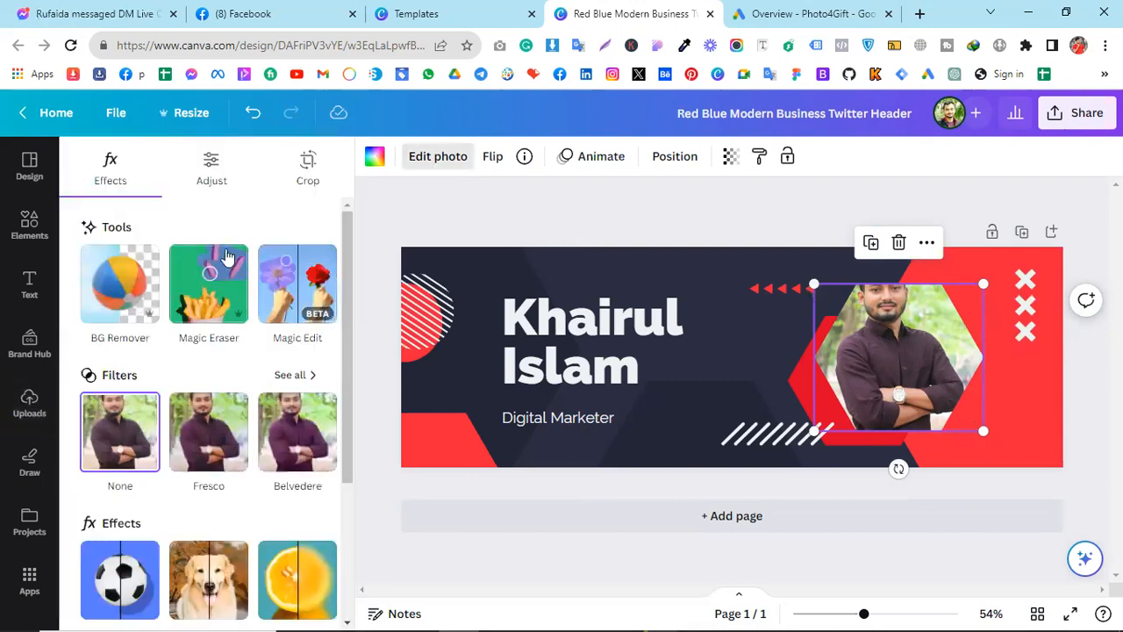
{"action": "left_click", "coordinate": [308, 171]}
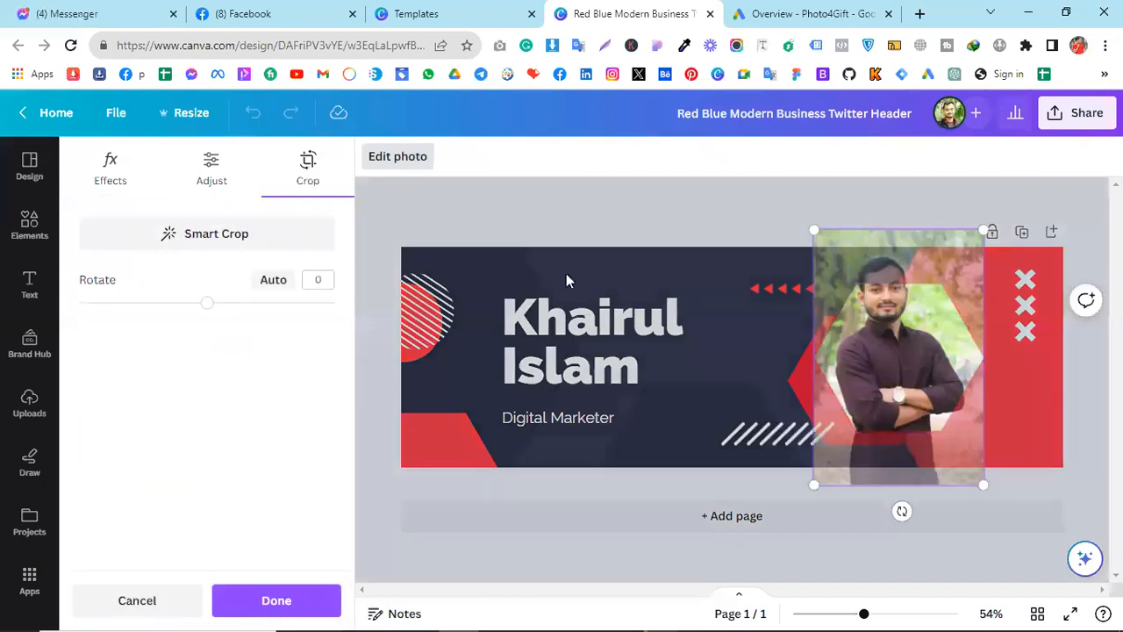
{"action": "left_click_drag", "start_coordinate": [893, 351], "coordinate": [900, 380]}
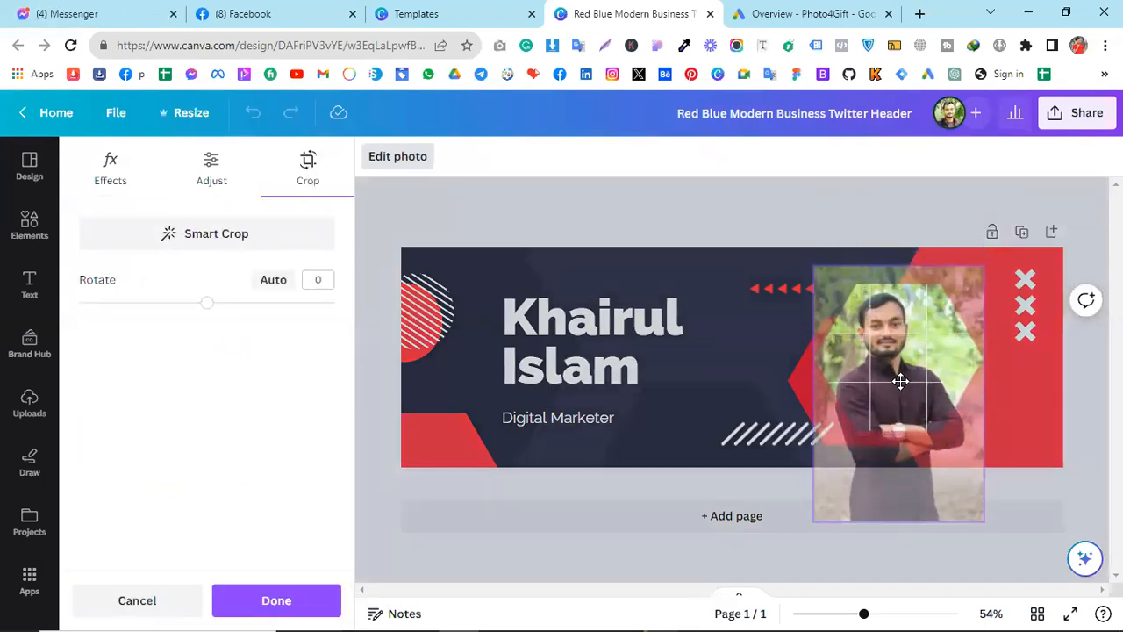
{"action": "left_click", "coordinate": [770, 326]}
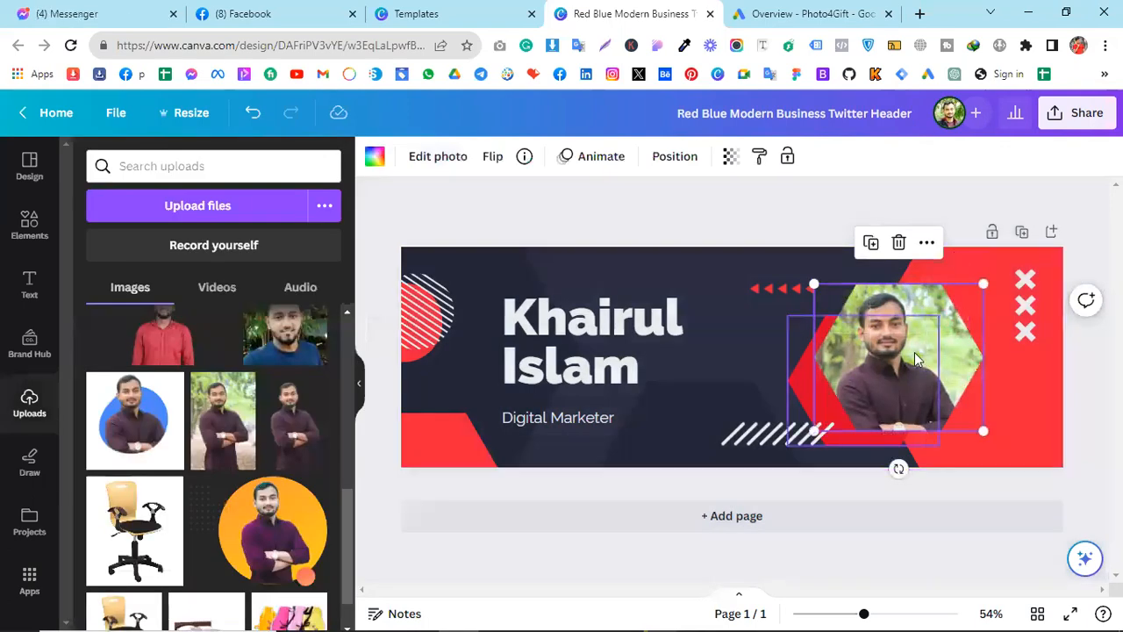
Download the header as a 1500 × 500 px PNG, then switch Chrome to the X account's profile
{"action": "left_click", "coordinate": [1078, 113]}
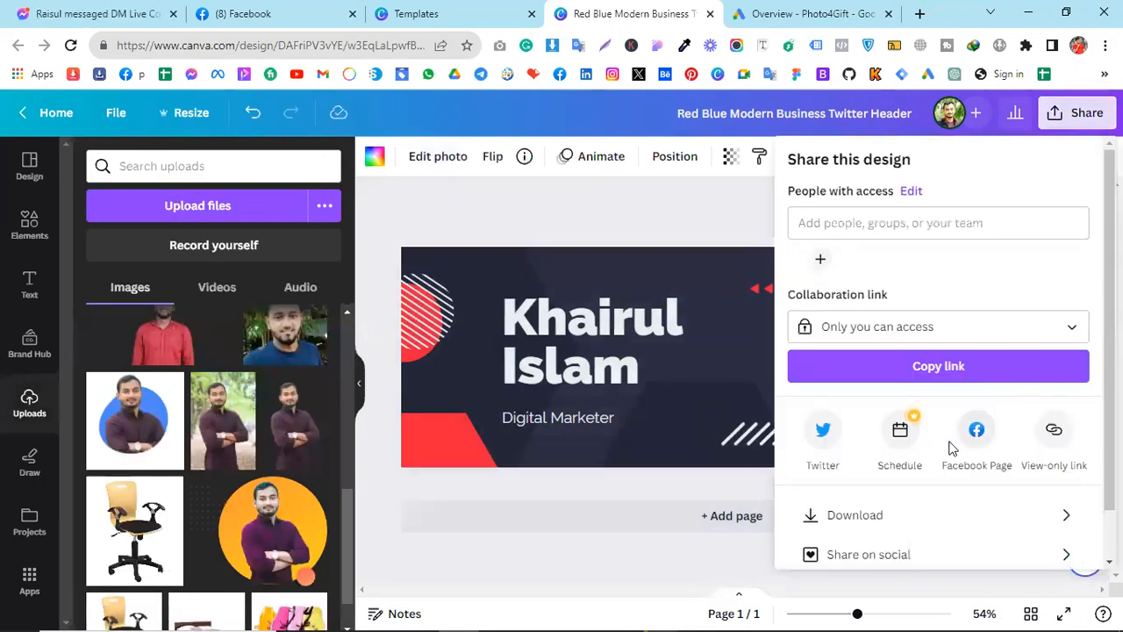
{"action": "scroll", "coordinate": [886, 472], "scroll_direction": "down", "scroll_amount": 1}
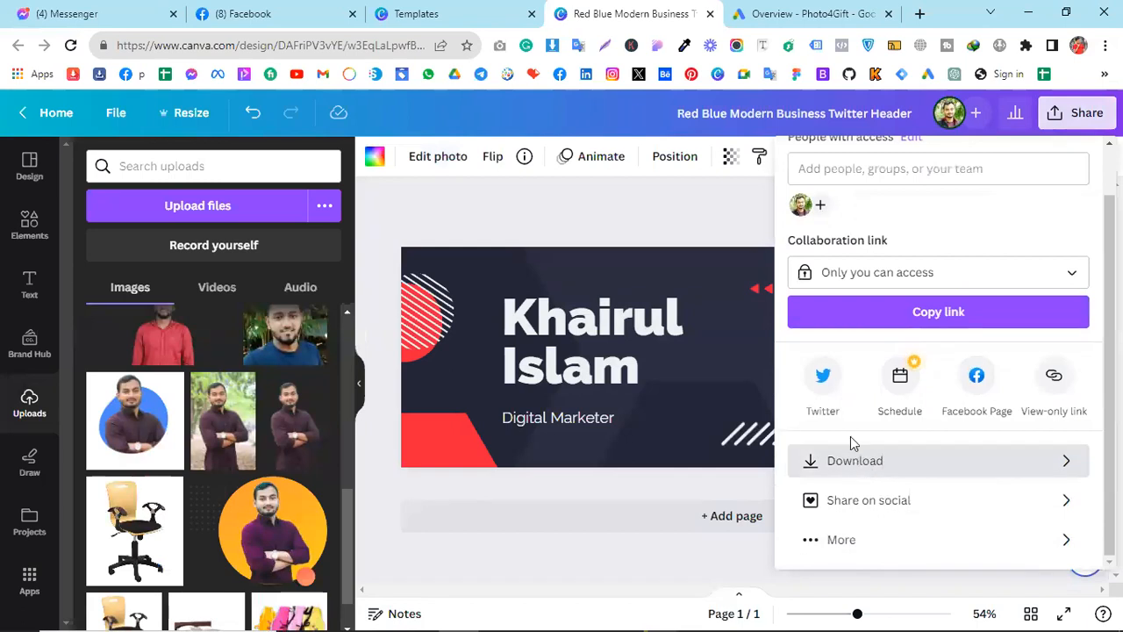
{"action": "left_click", "coordinate": [852, 458]}
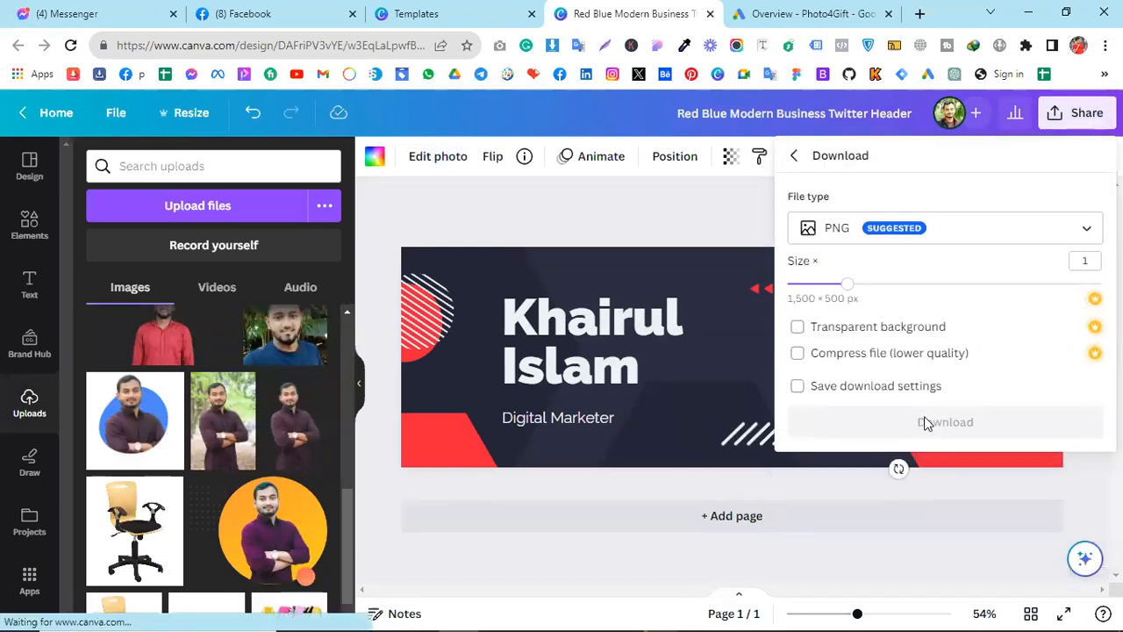
{"action": "left_click", "coordinate": [852, 425]}
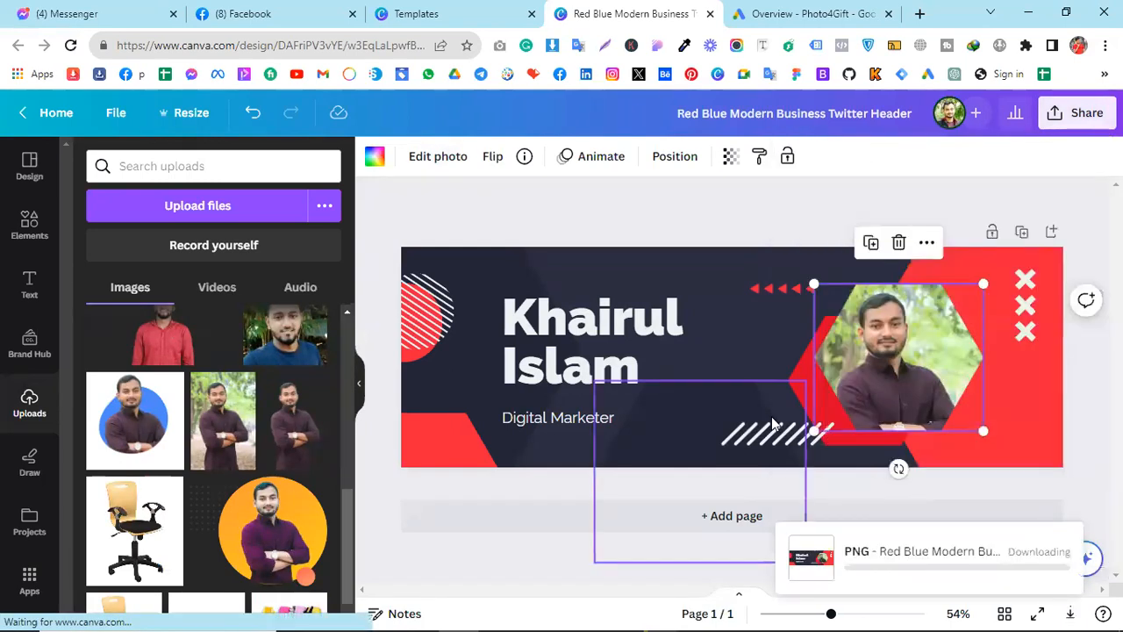
{"action": "left_click", "coordinate": [1080, 47]}
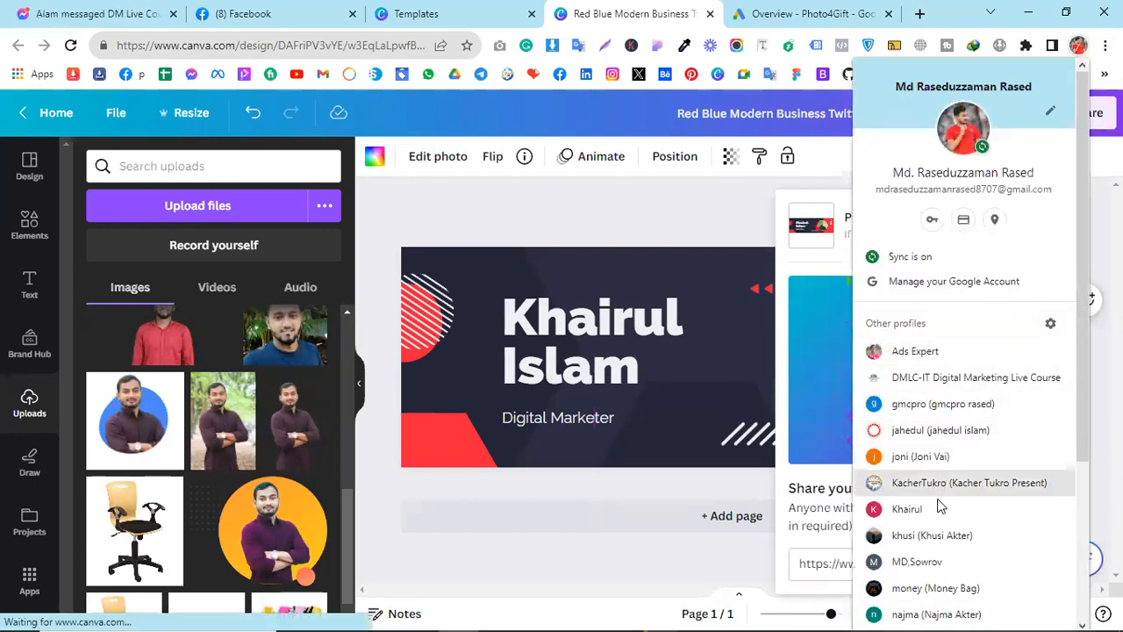
{"action": "left_click", "coordinate": [937, 507]}
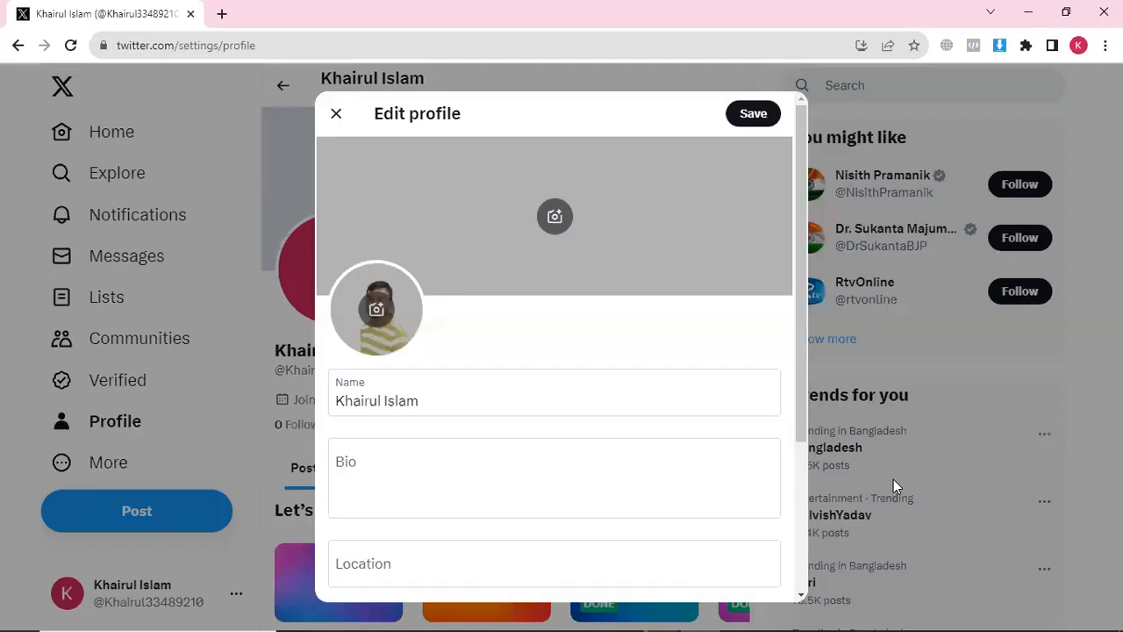
Set the Red Blue Modern Business Twitter Header image from Downloads as the profile banner
{"action": "left_click", "coordinate": [552, 219]}
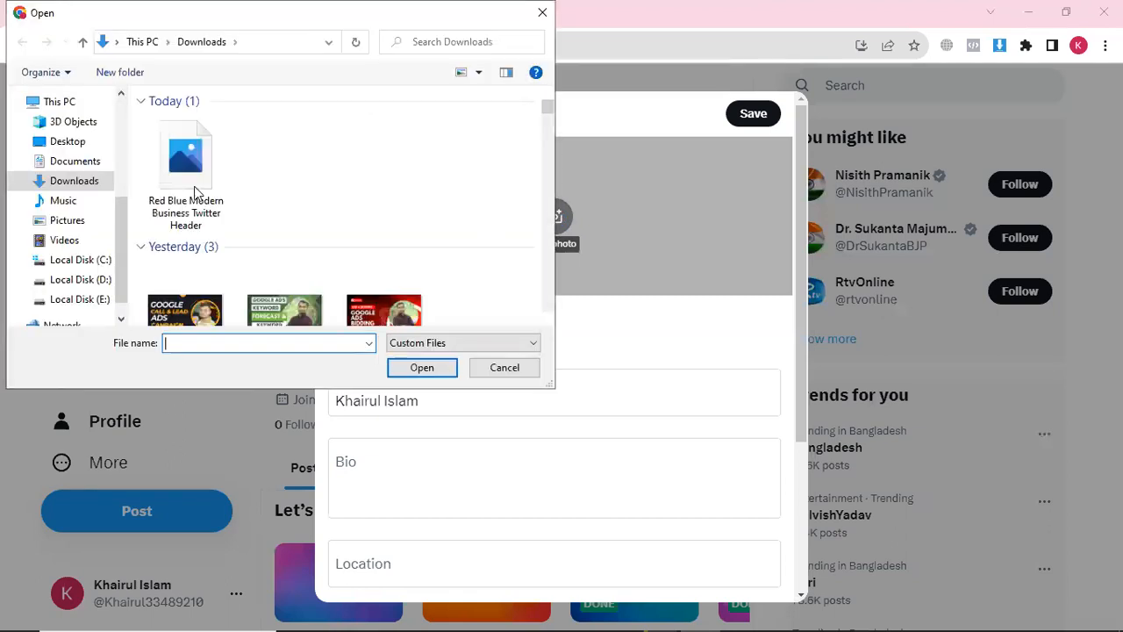
{"action": "left_click", "coordinate": [176, 182]}
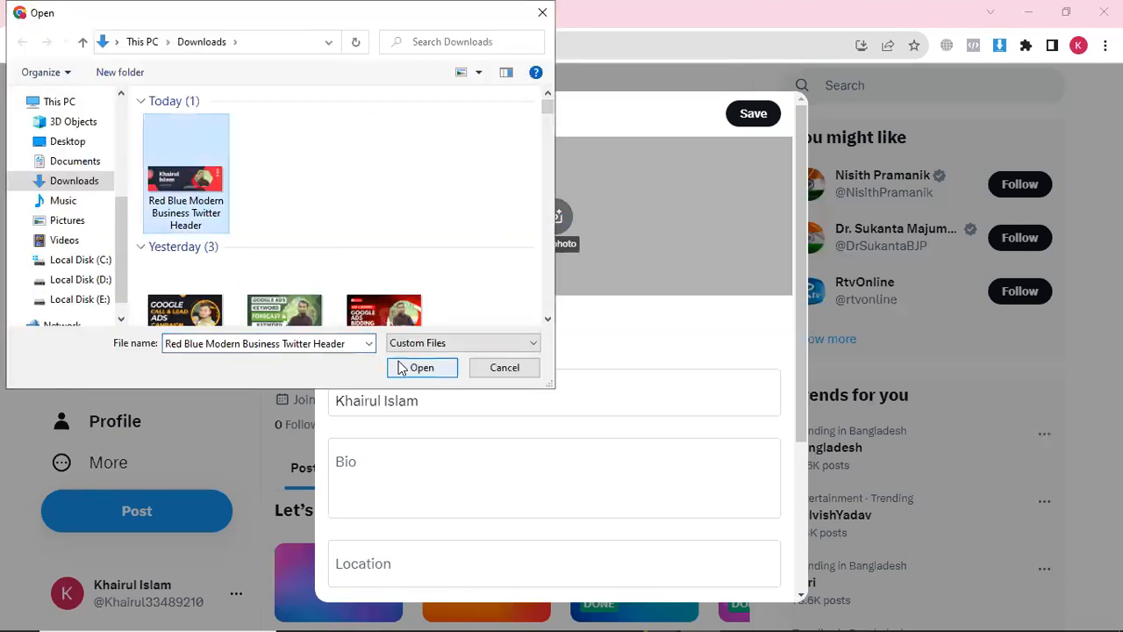
{"action": "left_click", "coordinate": [404, 367]}
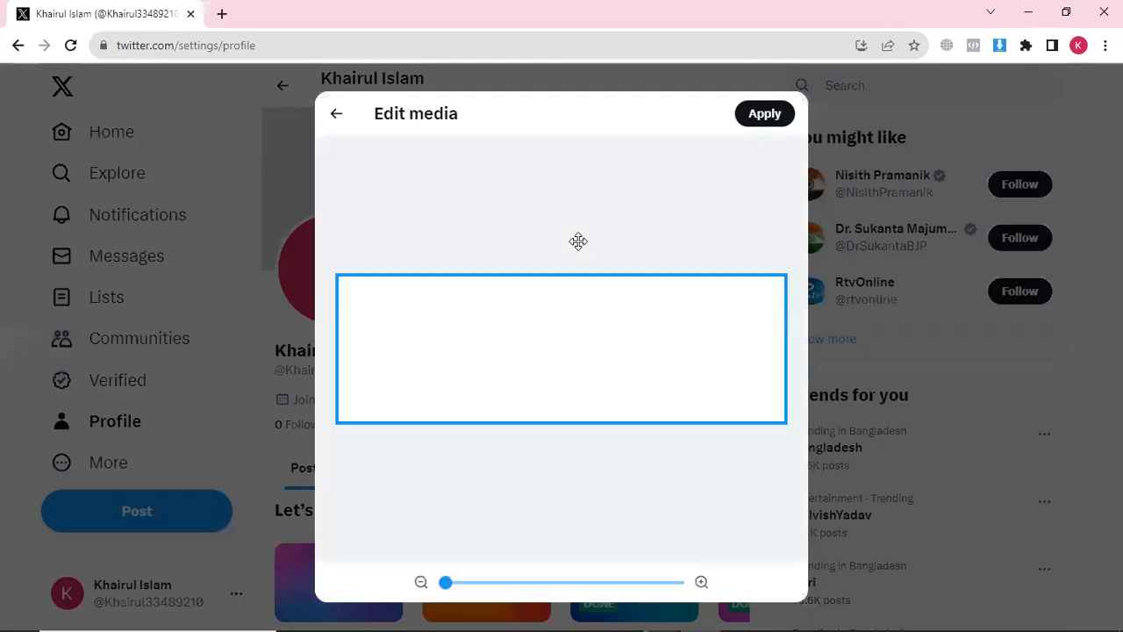
{"action": "left_click", "coordinate": [751, 116]}
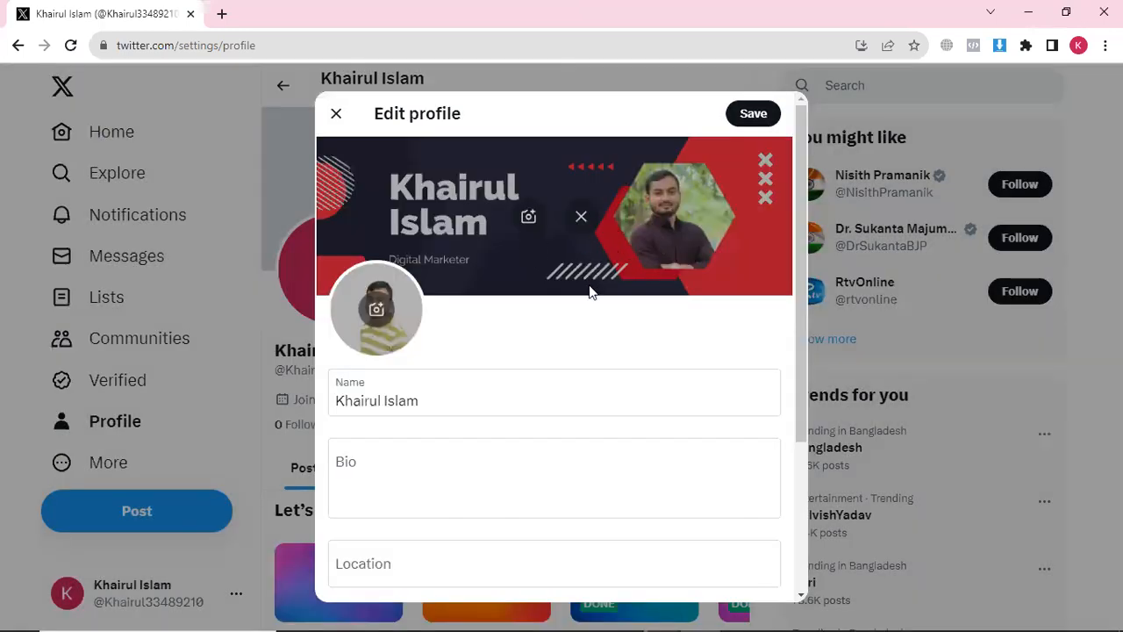
{"action": "scroll", "coordinate": [584, 294], "scroll_direction": "down", "scroll_amount": 1}
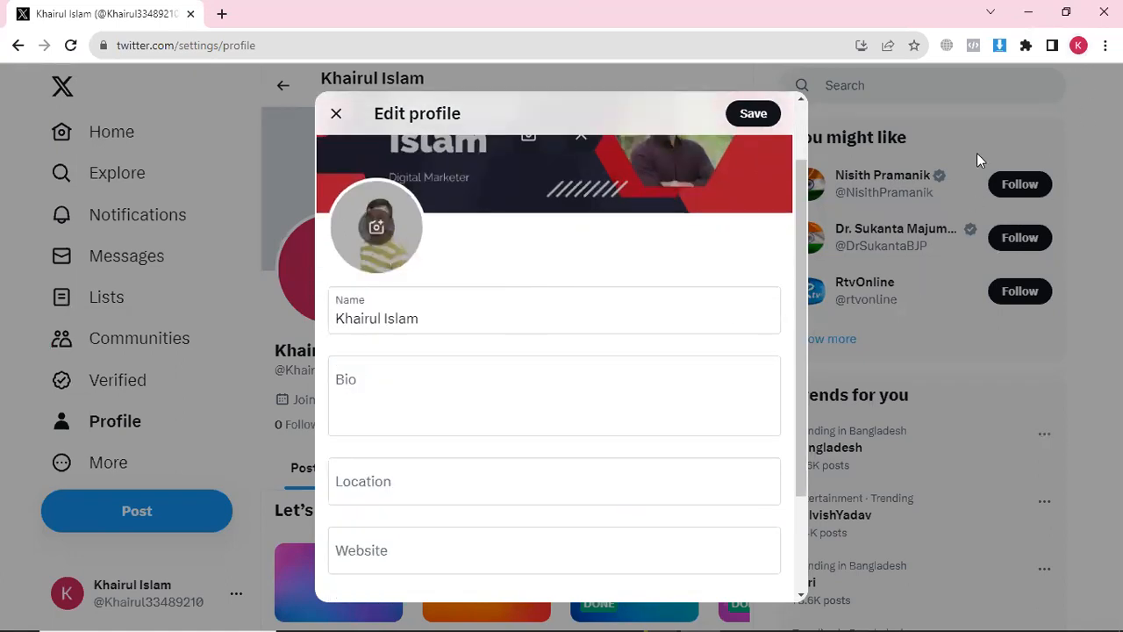
Write the bio: Professional Digital Marketer, level 2 fiverr seller with digital marketing experience
{"action": "left_click", "coordinate": [422, 316]}
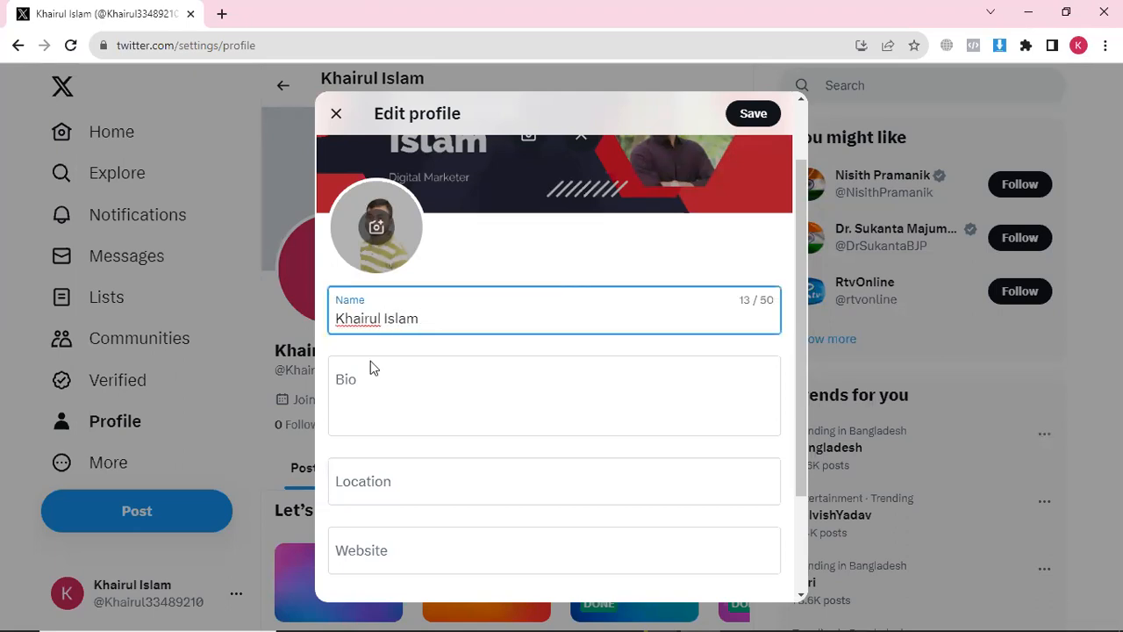
{"action": "left_click", "coordinate": [350, 390]}
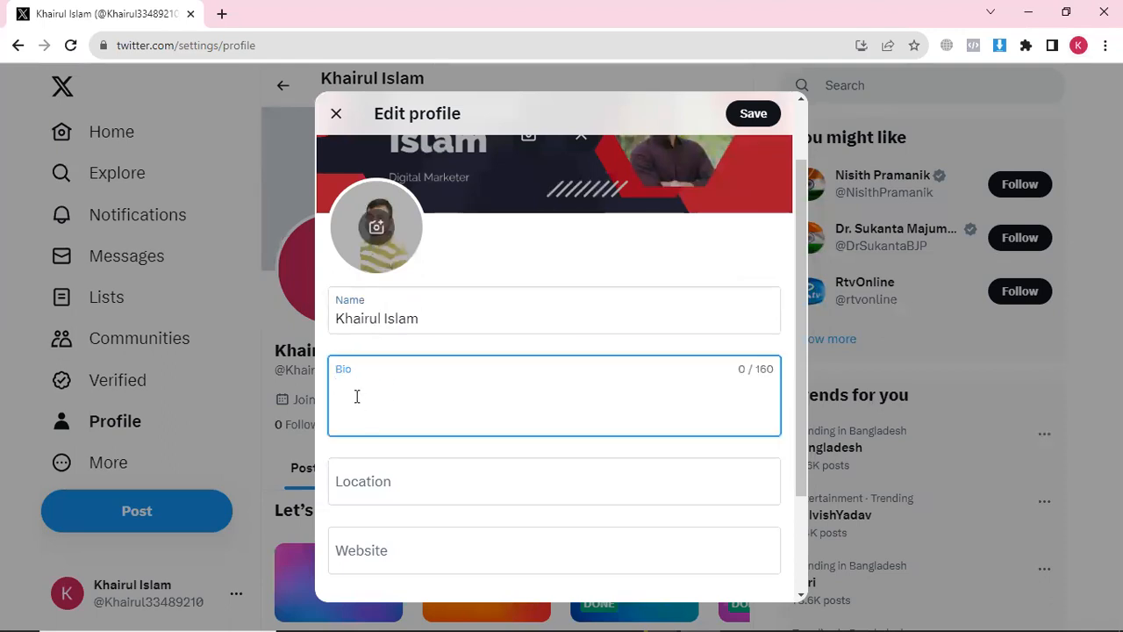
{"action": "type", "text": "I am a pr"}
{"action": "type", "text": "e"}
{"action": "type", "text": "of"}
{"action": "key", "text": "BackSpace"}
{"action": "key", "text": "BackSpace"}
{"action": "key", "text": "BackSpace"}
{"action": "type", "text": "rofessional Digital Marketer. I am"}
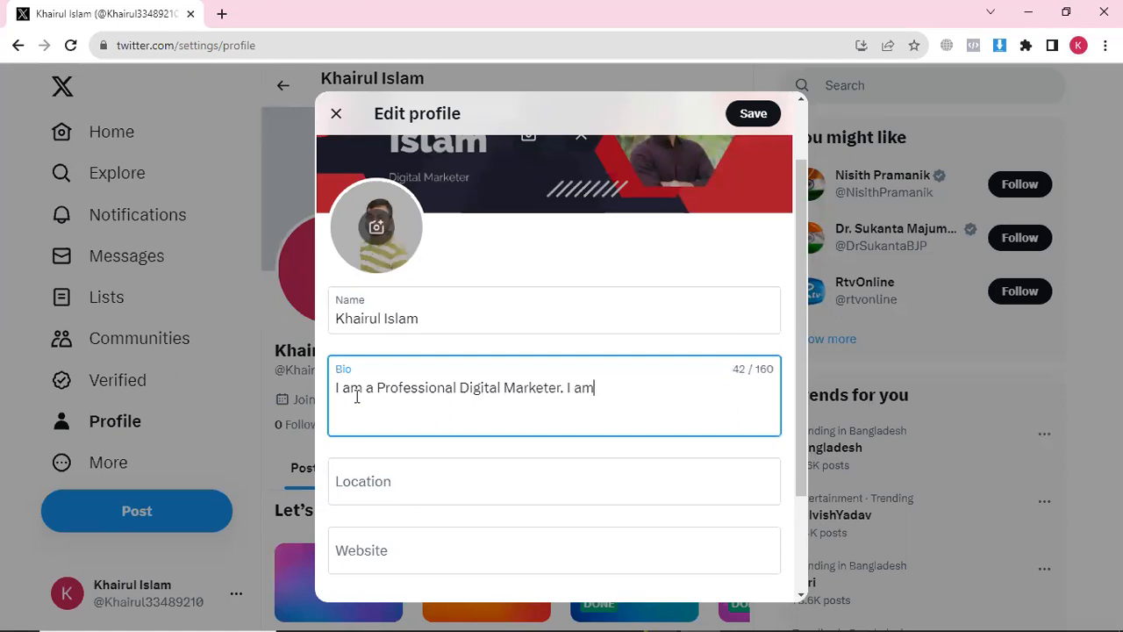
{"action": "type", "text": " worik"}
{"action": "key", "text": "BackSpace"}
{"action": "type", "text": "king at fiverr as a level"}
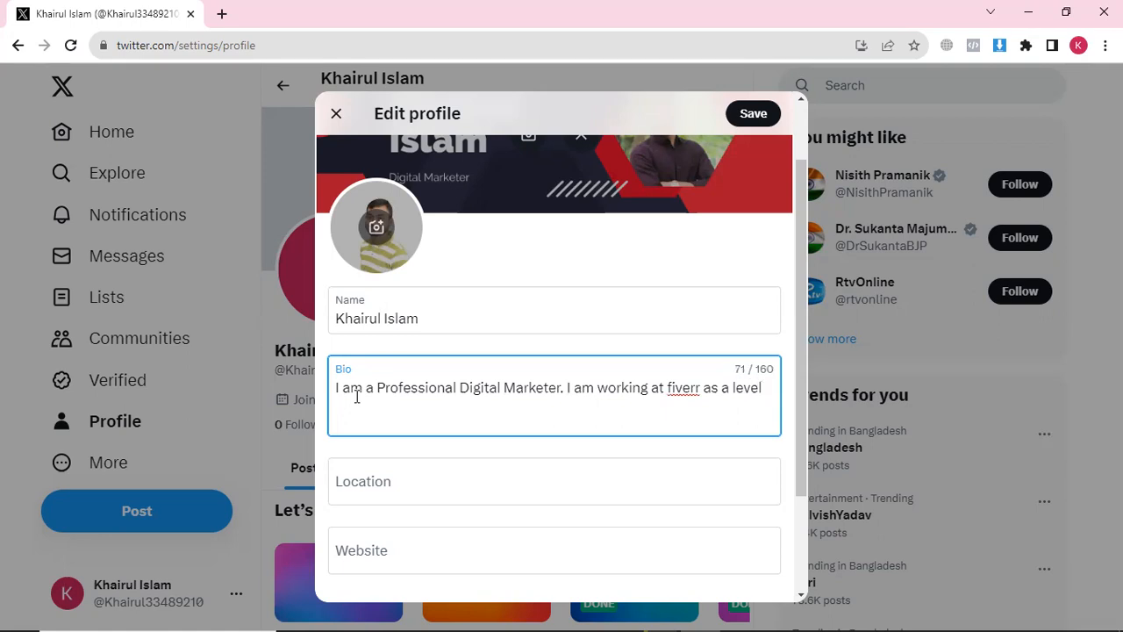
{"action": "type", "text": " 2 sel"}
{"action": "type", "text": "ler. I am "}
{"action": "type", "text": "ha"}
{"action": "type", "text": "ve a lot"}
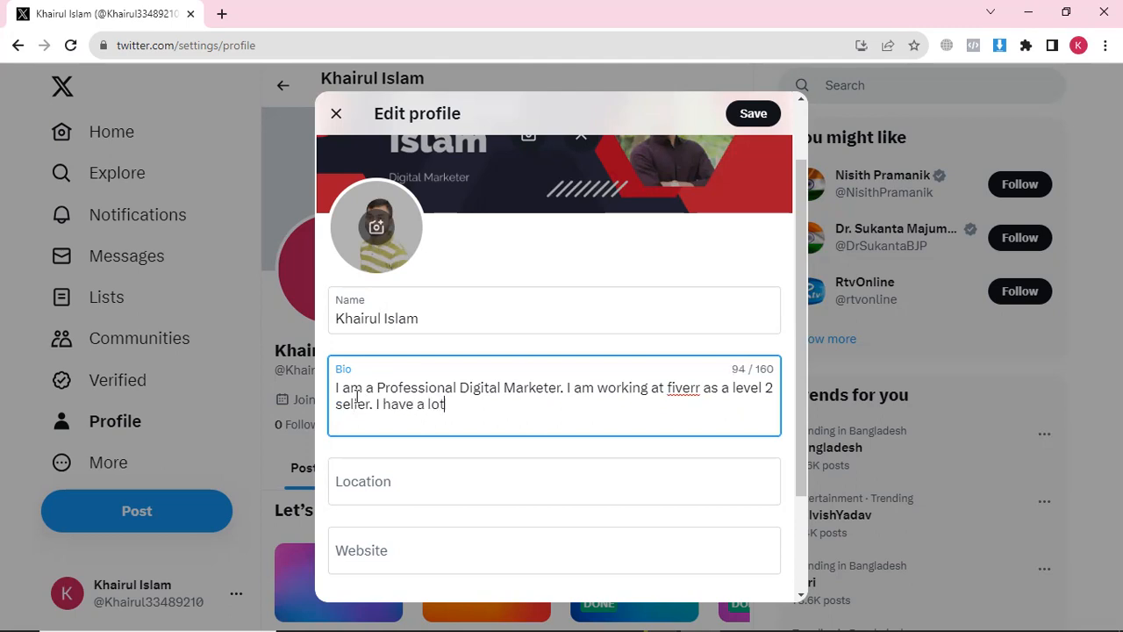
{"action": "type", "text": " of experience a"}
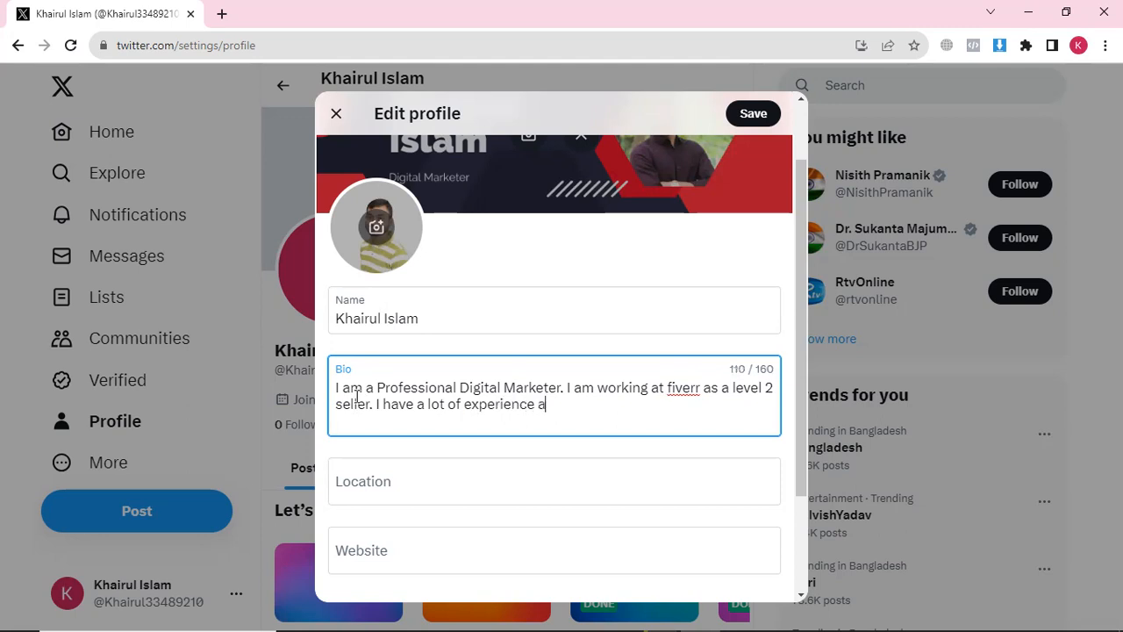
{"action": "type", "text": "bour"}
{"action": "key", "text": "BackSpace"}
{"action": "key", "text": "BackSpace"}
{"action": "type", "text": "t digital marketing."}
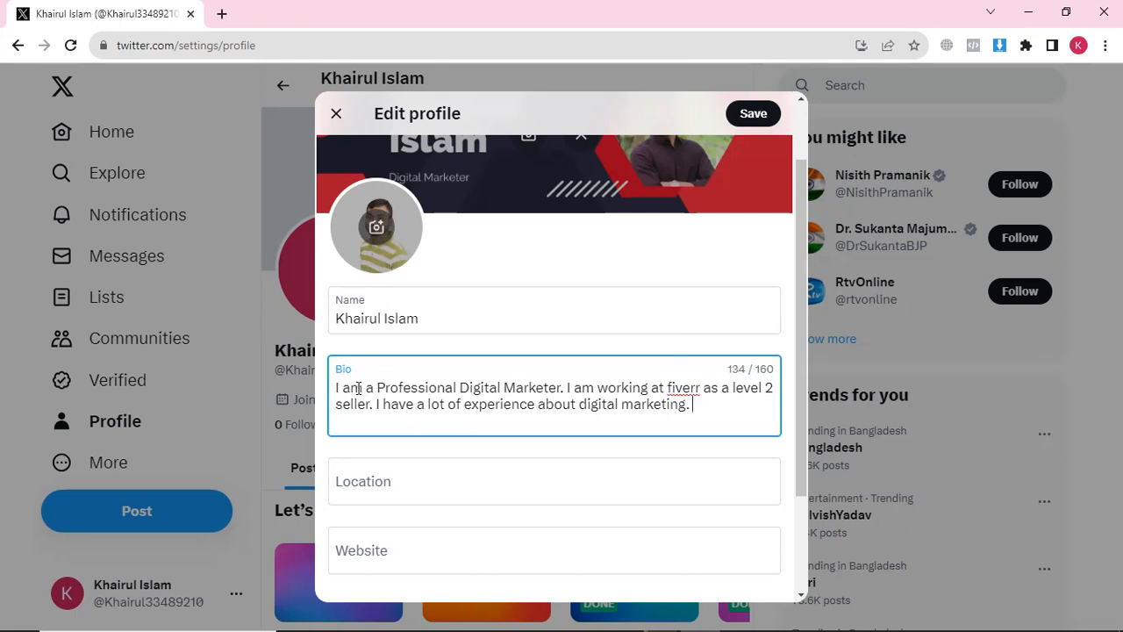
{"action": "scroll", "coordinate": [377, 395], "scroll_direction": "down", "scroll_amount": 1}
Enter 'Dhaka, Bangladesh' as the profile location
{"action": "left_click", "coordinate": [381, 406]}
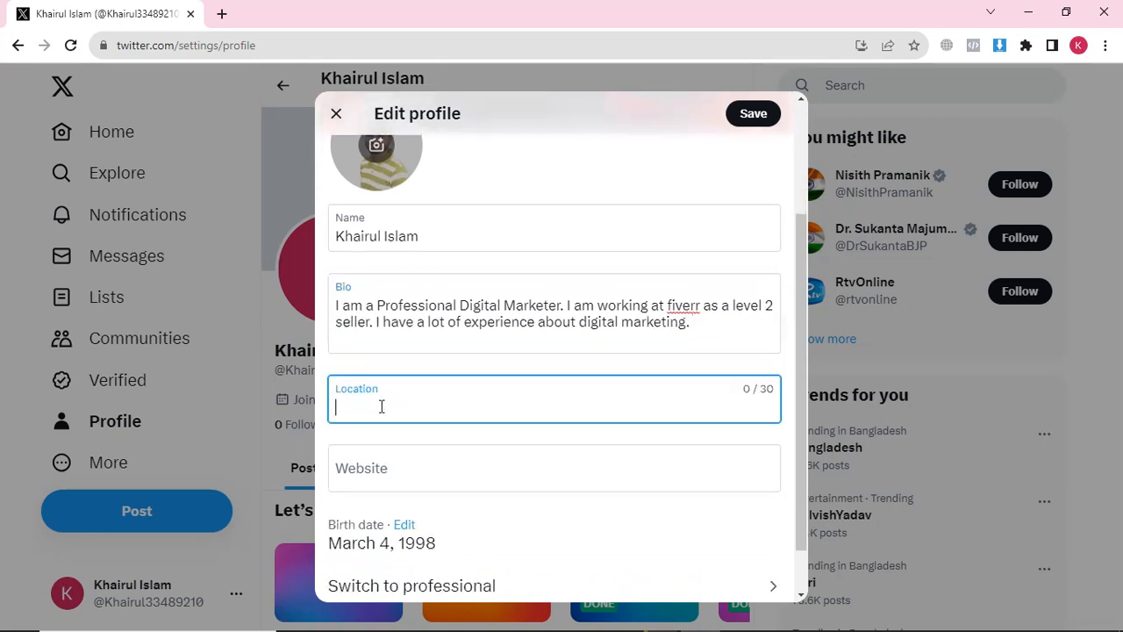
{"action": "type", "text": "dhaka, banglad"}
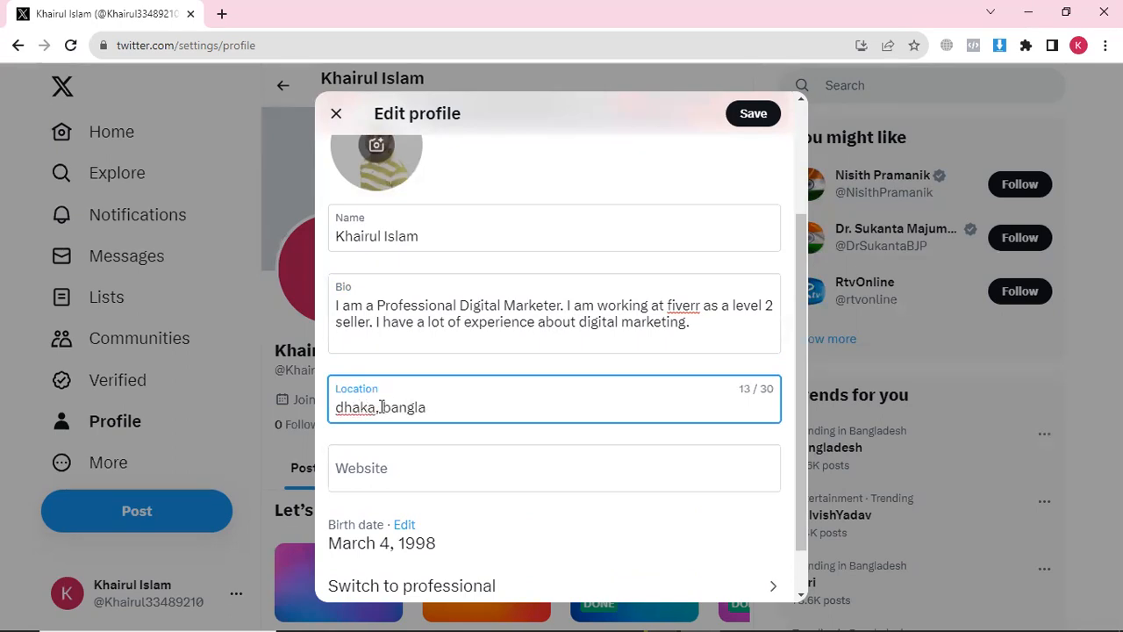
{"action": "key", "text": "BackSpace"}
{"action": "key", "text": "BackSpace"}
{"action": "key", "text": "BackSpace"}
{"action": "key", "text": "BackSpace"}
{"action": "key", "text": "BackSpace"}
{"action": "key", "text": "BackSpace"}
{"action": "key", "text": "BackSpace"}
{"action": "key", "text": "BackSpace"}
{"action": "key", "text": "BackSpace"}
{"action": "key", "text": "BackSpace"}
{"action": "key", "text": "BackSpace"}
{"action": "key", "text": "BackSpace"}
{"action": "key", "text": "BackSpace"}
{"action": "type", "text": "Dh"}
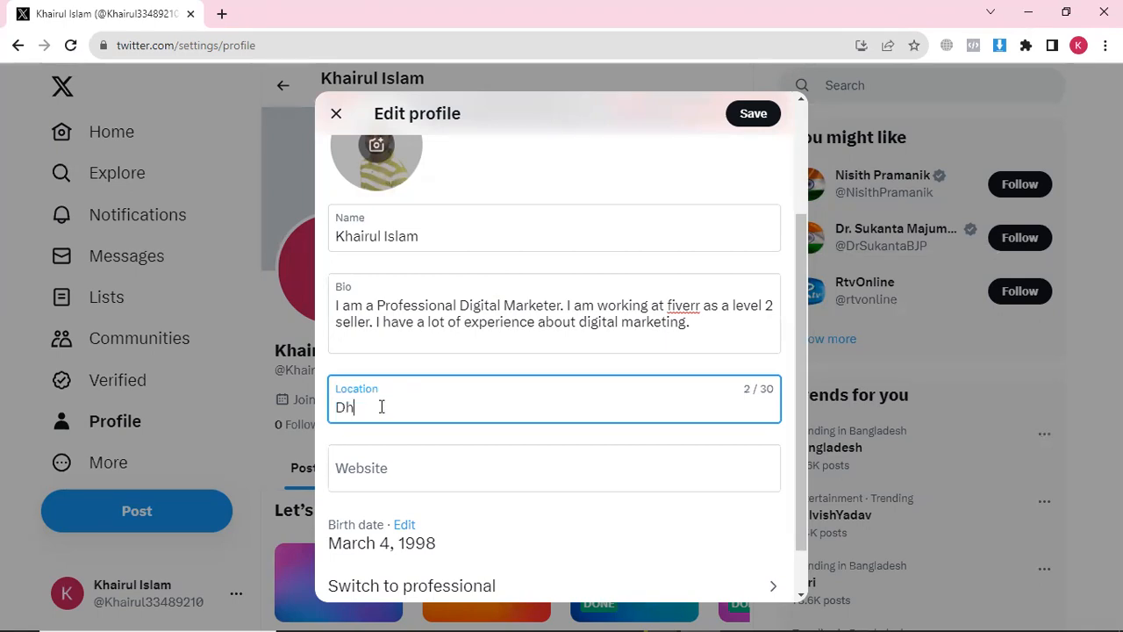
{"action": "type", "text": "aka, Bangladesh"}
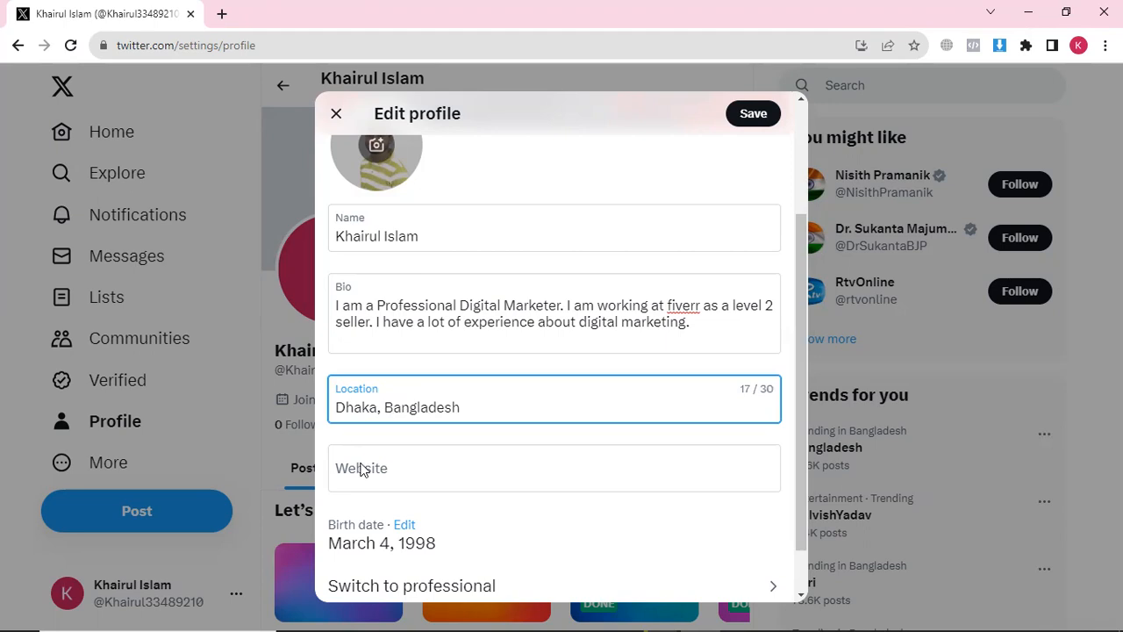
Fill in the personal website address in the Website field
{"action": "scroll", "coordinate": [387, 448], "scroll_direction": "down", "scroll_amount": 1}
{"action": "left_click", "coordinate": [396, 420]}
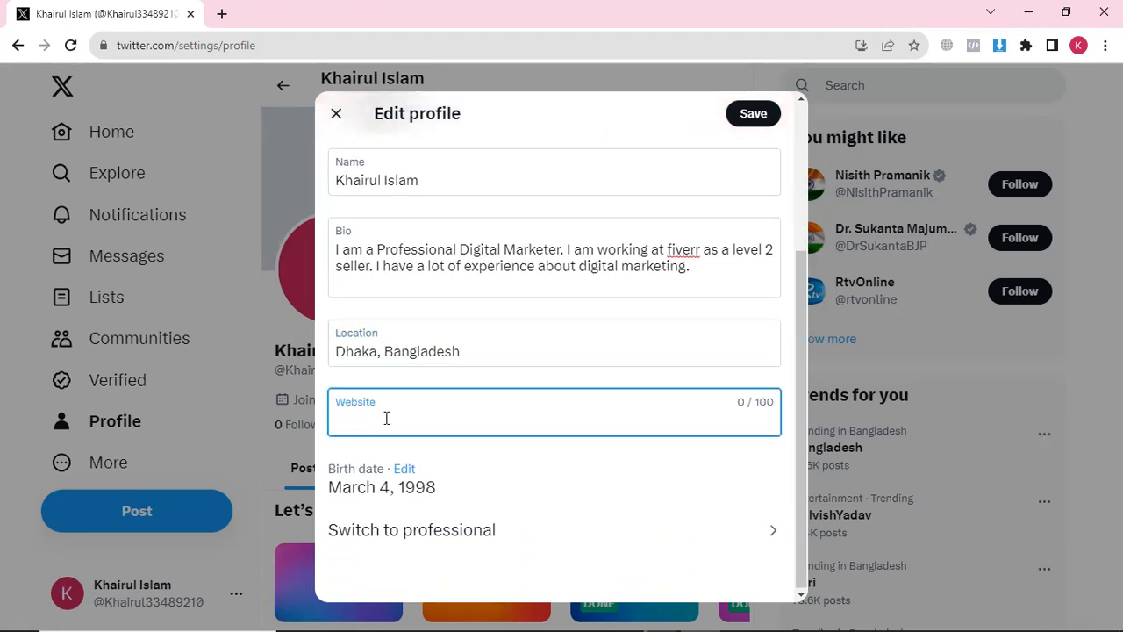
{"action": "type", "text": "e"}
{"action": "type", "text": "landerrased.com"}
{"action": "scroll", "coordinate": [489, 539], "scroll_direction": "up", "scroll_amount": 1}
{"action": "scroll", "coordinate": [487, 526], "scroll_direction": "down", "scroll_amount": 1}
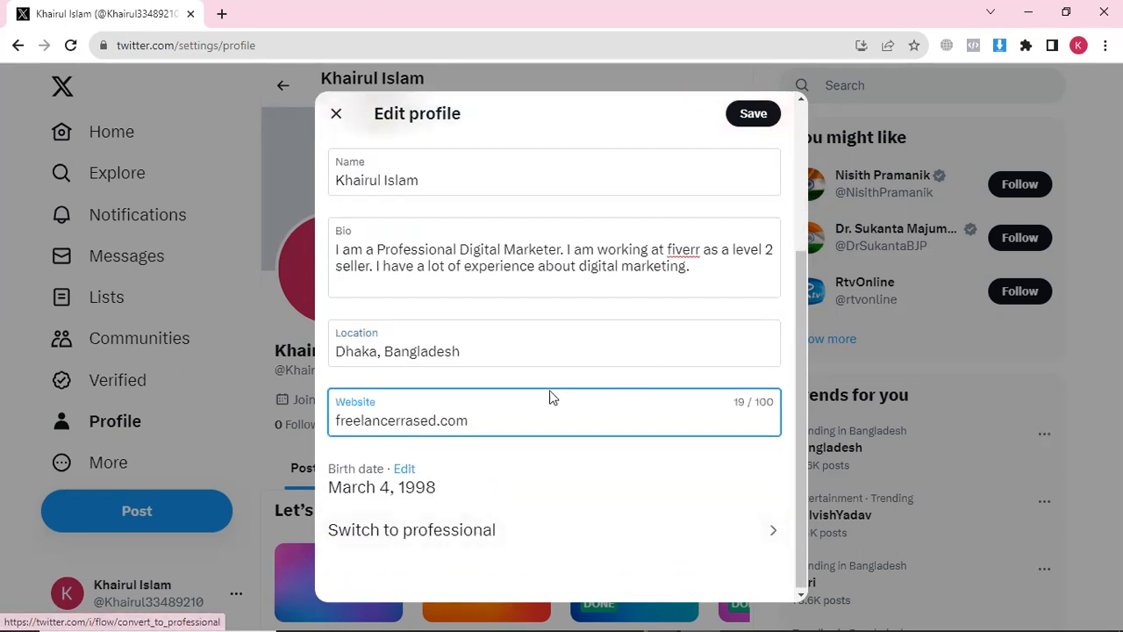
{"action": "scroll", "coordinate": [503, 377], "scroll_direction": "up", "scroll_amount": 2}
{"action": "scroll", "coordinate": [526, 351], "scroll_direction": "down", "scroll_amount": 3}
{"action": "scroll", "coordinate": [711, 215], "scroll_direction": "up", "scroll_amount": 3}
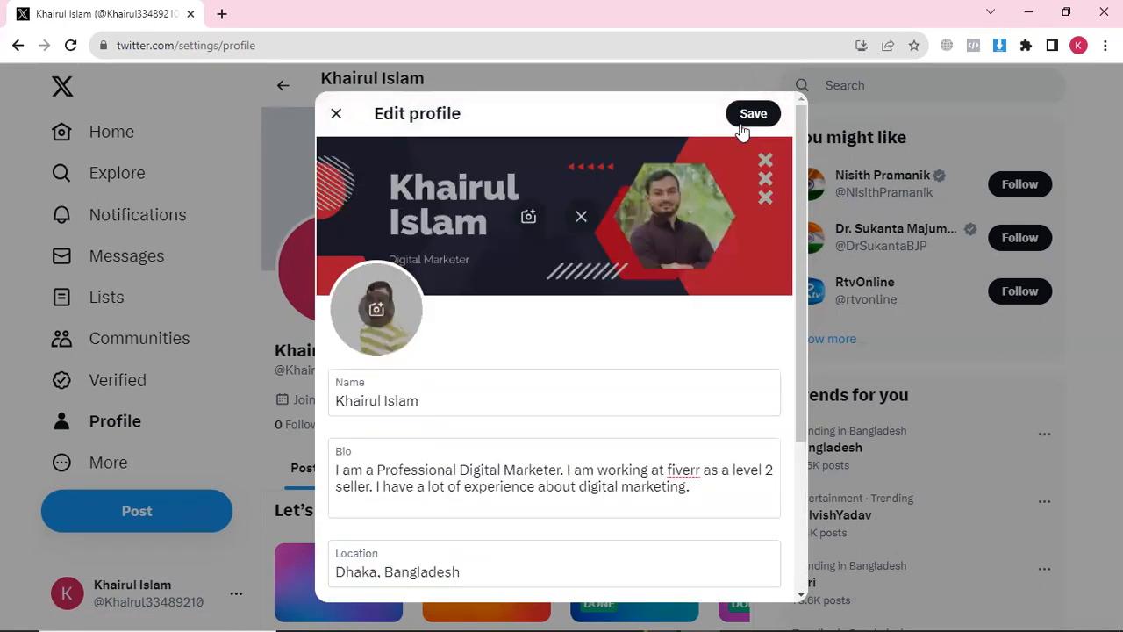
Save the profile and review its handle, Dhaka location, join date and bio
{"action": "left_click", "coordinate": [745, 117]}
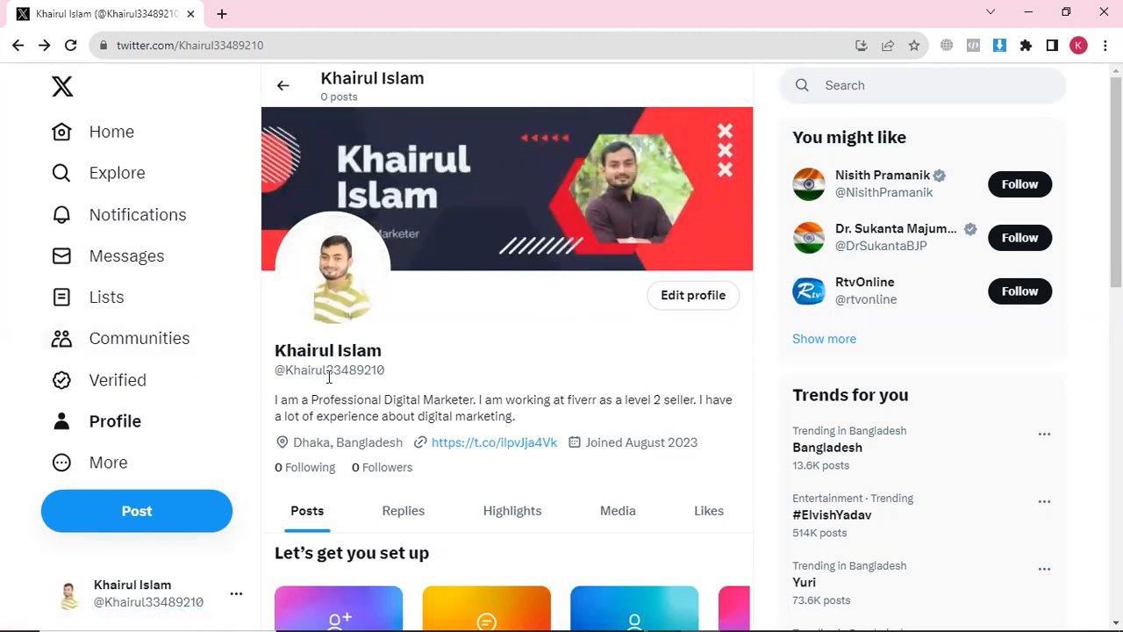
{"action": "left_click_drag", "start_coordinate": [319, 371], "coordinate": [363, 371]}
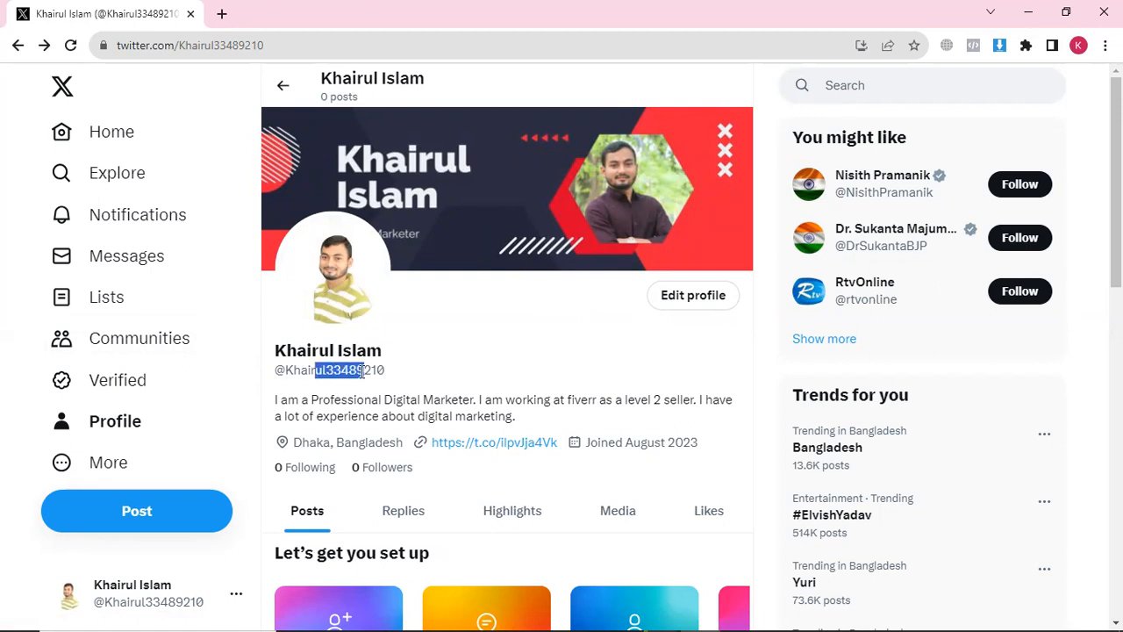
{"action": "left_click", "coordinate": [409, 377]}
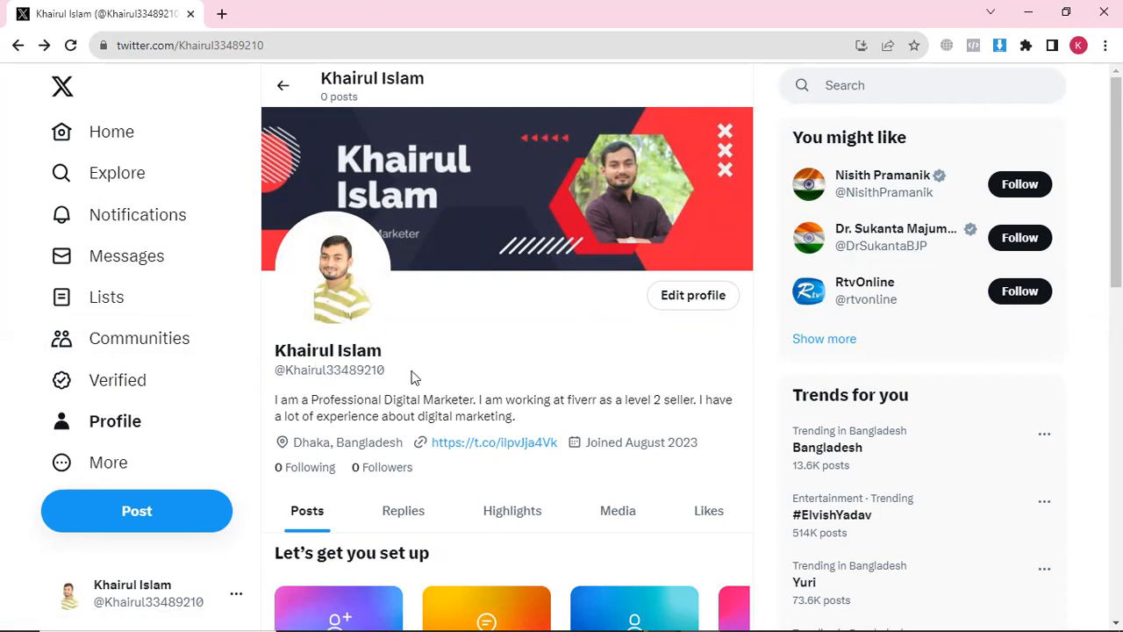
{"action": "scroll", "coordinate": [404, 378], "scroll_direction": "down", "scroll_amount": 1}
{"action": "left_click_drag", "start_coordinate": [312, 366], "coordinate": [360, 366]}
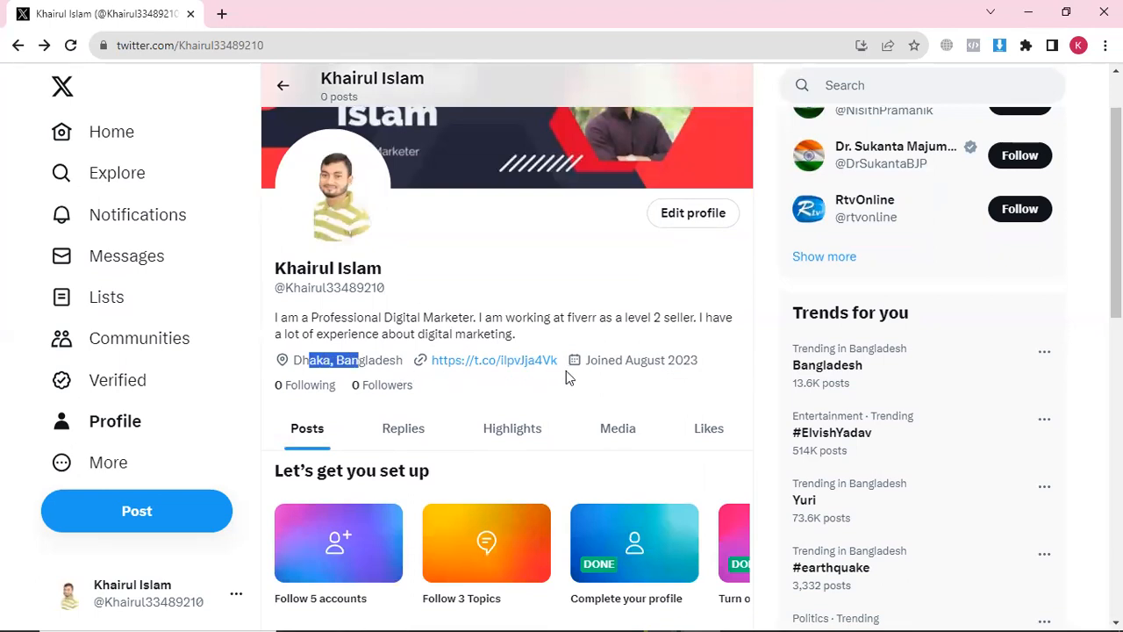
{"action": "left_click_drag", "start_coordinate": [617, 362], "coordinate": [682, 361]}
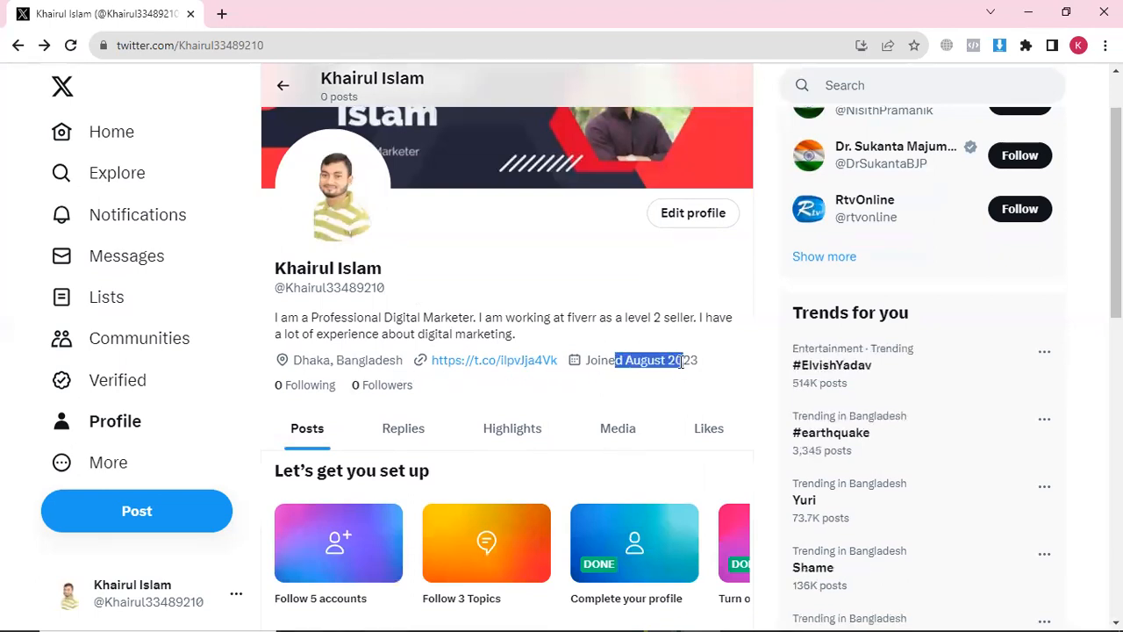
{"action": "left_click_drag", "start_coordinate": [532, 339], "coordinate": [405, 318]}
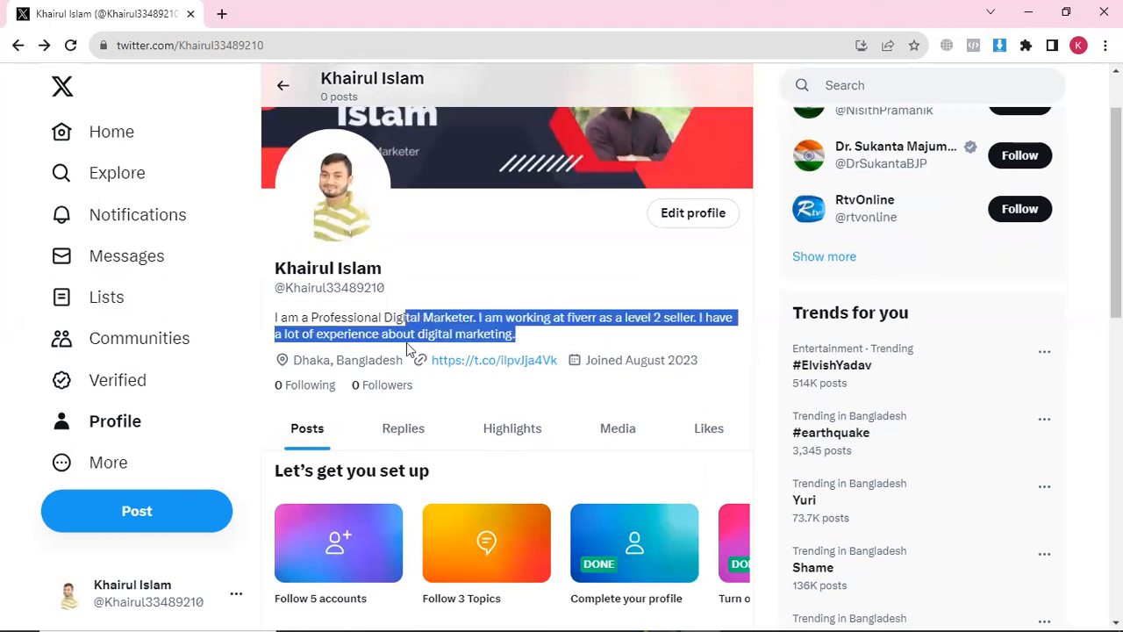
{"action": "scroll", "coordinate": [395, 354], "scroll_direction": "up", "scroll_amount": 1}
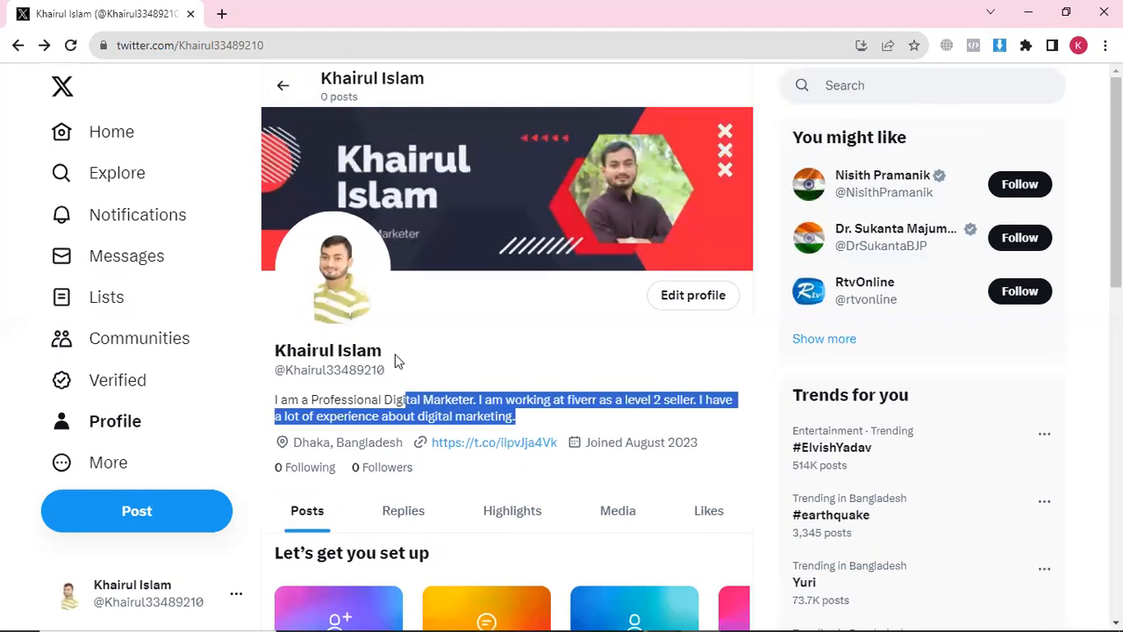
Go to Settings and privacy through More > Settings and Support
{"action": "left_click", "coordinate": [77, 470]}
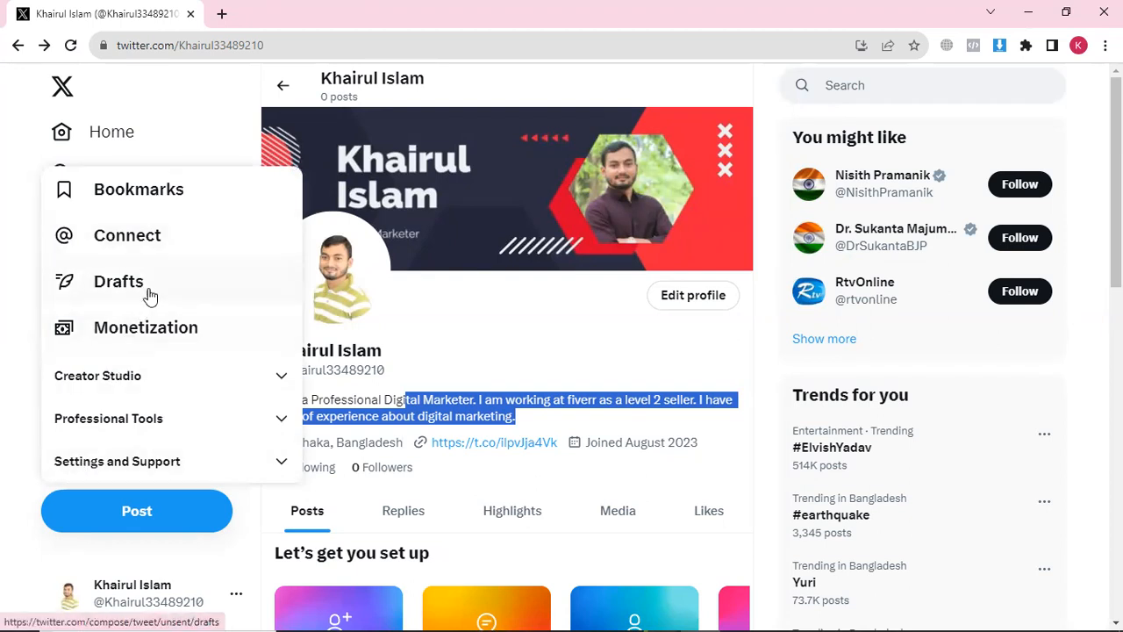
{"action": "scroll", "coordinate": [145, 321], "scroll_direction": "down", "scroll_amount": 1}
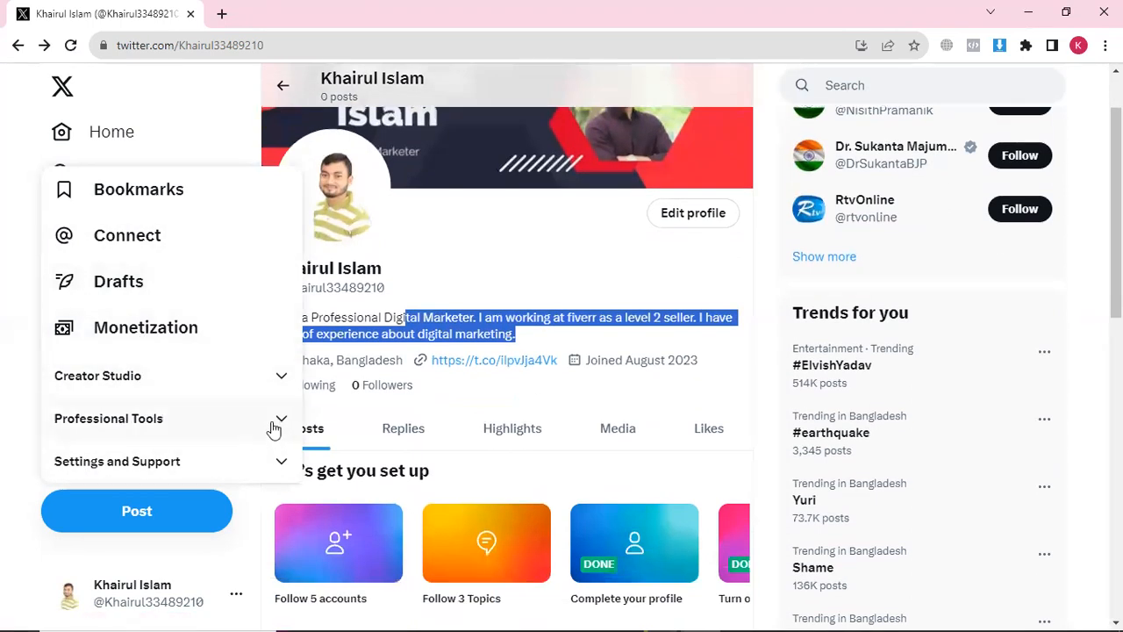
{"action": "left_click", "coordinate": [245, 467]}
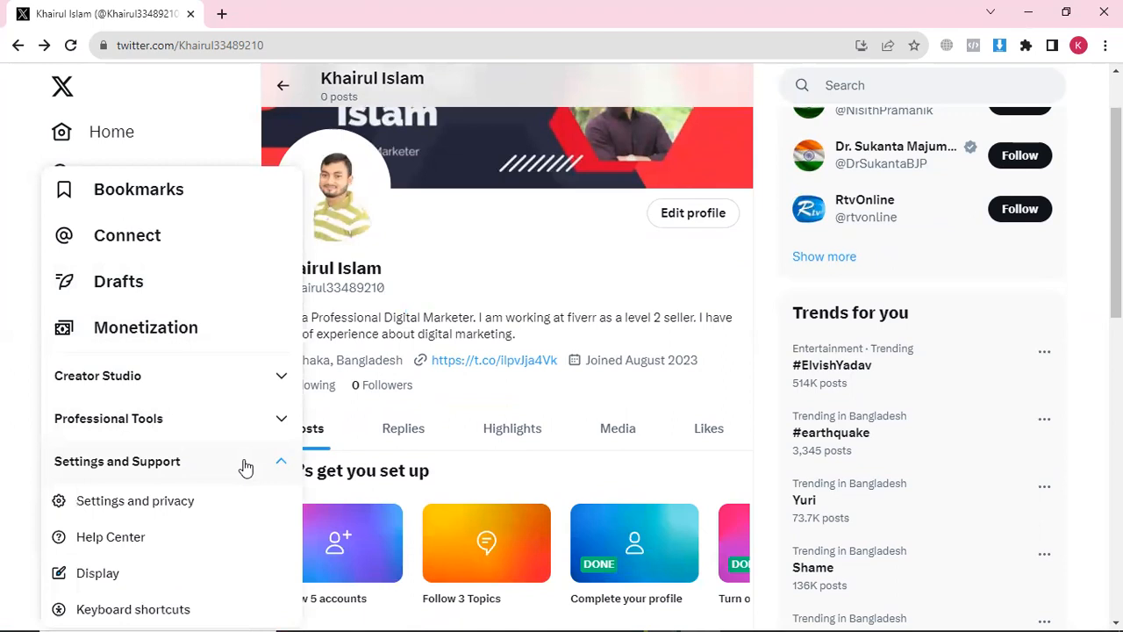
{"action": "left_click", "coordinate": [100, 511]}
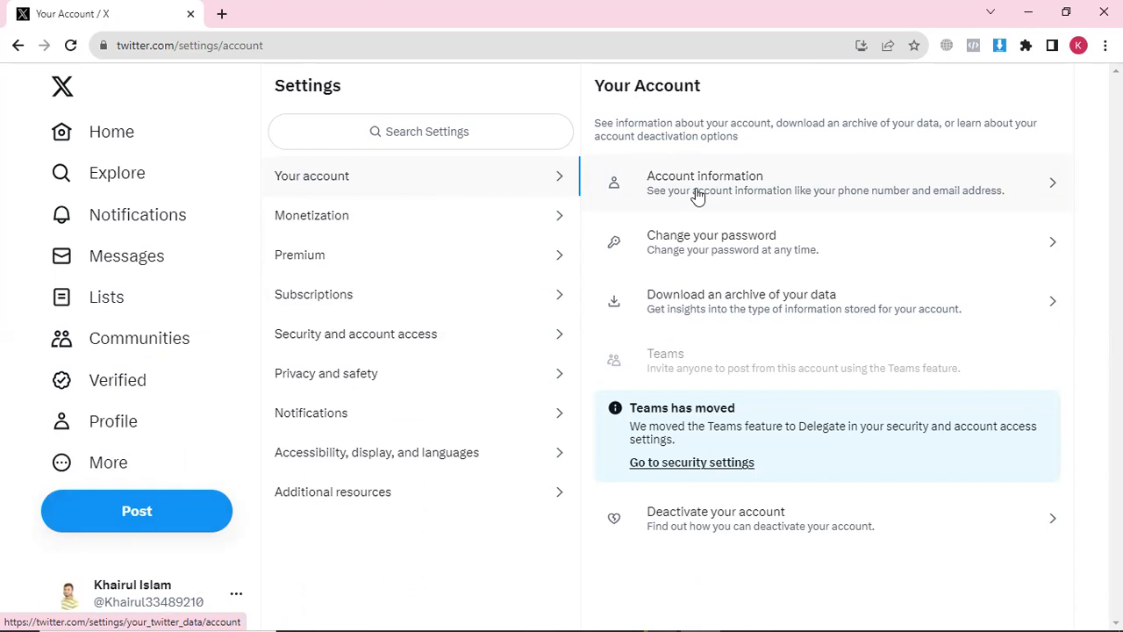
Open Account information, declining Windows Hello, and confirm with the saved password
{"action": "left_click", "coordinate": [735, 195]}
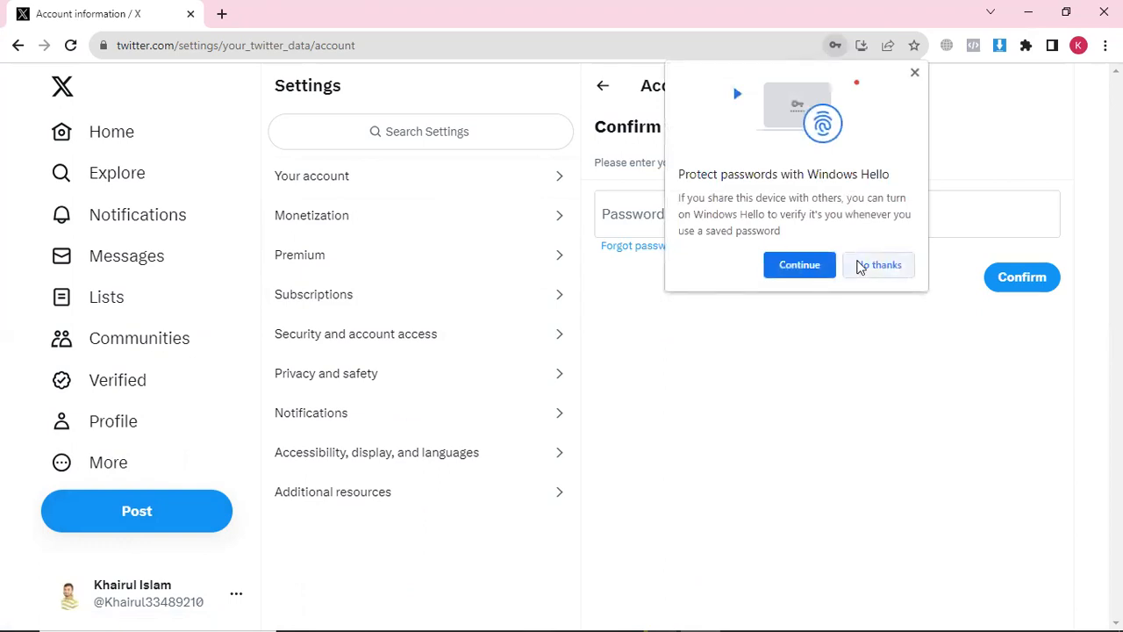
{"action": "left_click", "coordinate": [877, 265]}
{"action": "left_click", "coordinate": [651, 212]}
{"action": "left_click", "coordinate": [644, 217]}
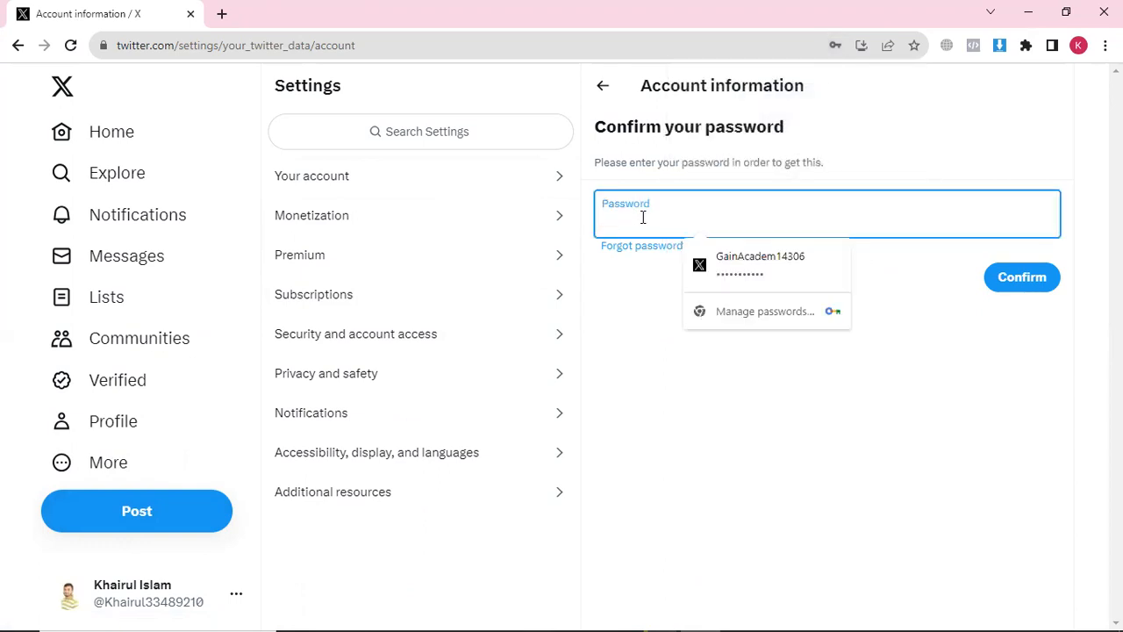
{"action": "left_click", "coordinate": [763, 268]}
{"action": "left_click", "coordinate": [1007, 288]}
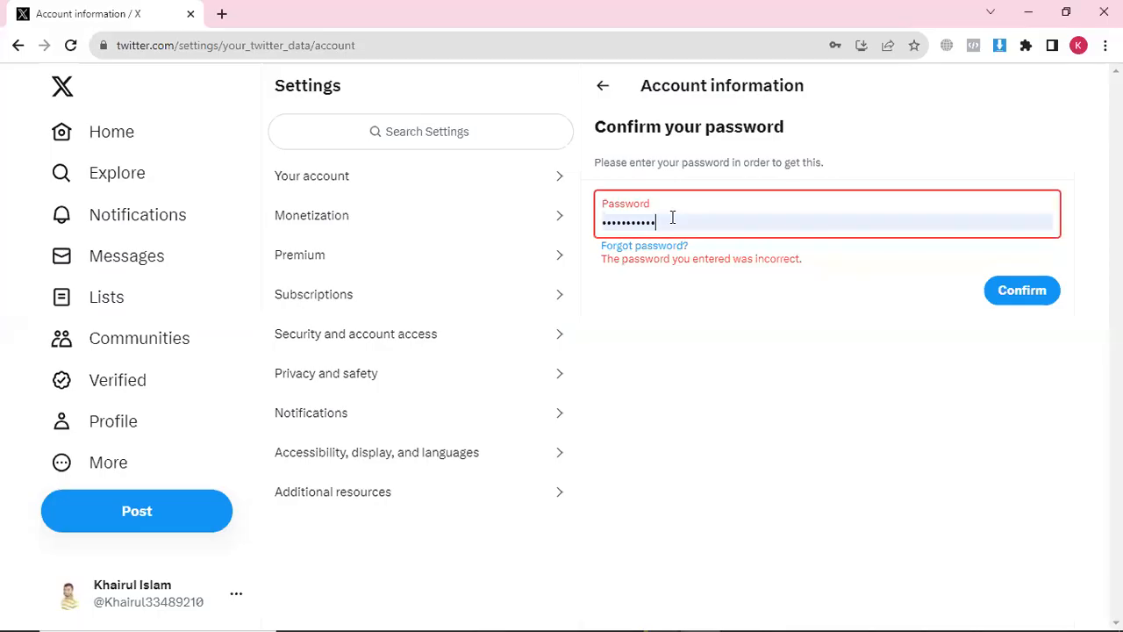
Replace the autofilled password with the typed account password and submit it
{"action": "left_click", "coordinate": [672, 218]}
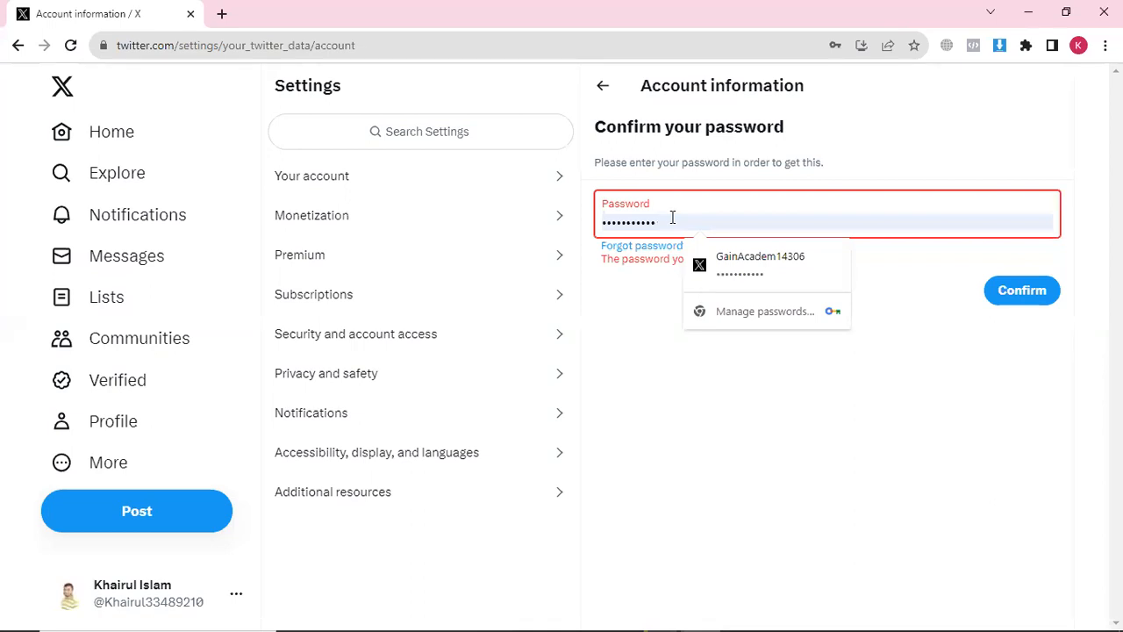
{"action": "key", "text": "ctrl+a"}
{"action": "key", "text": "BackSpace"}
{"action": "type", "text": "••••"}
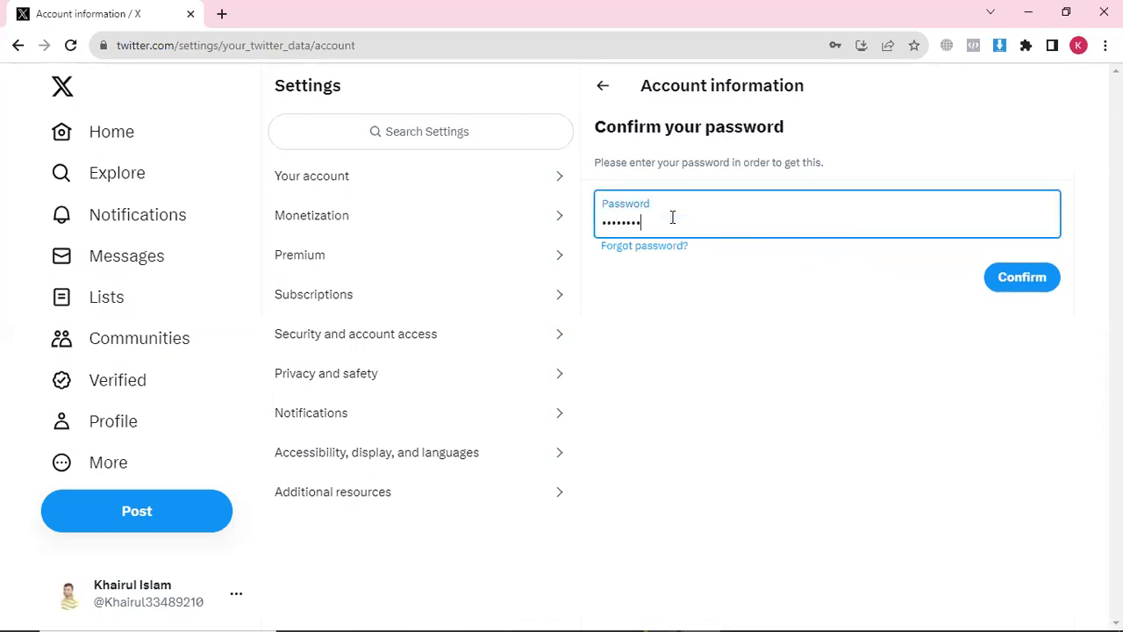
{"action": "type", "text": "••••••••"}
{"action": "left_click", "coordinate": [1023, 287]}
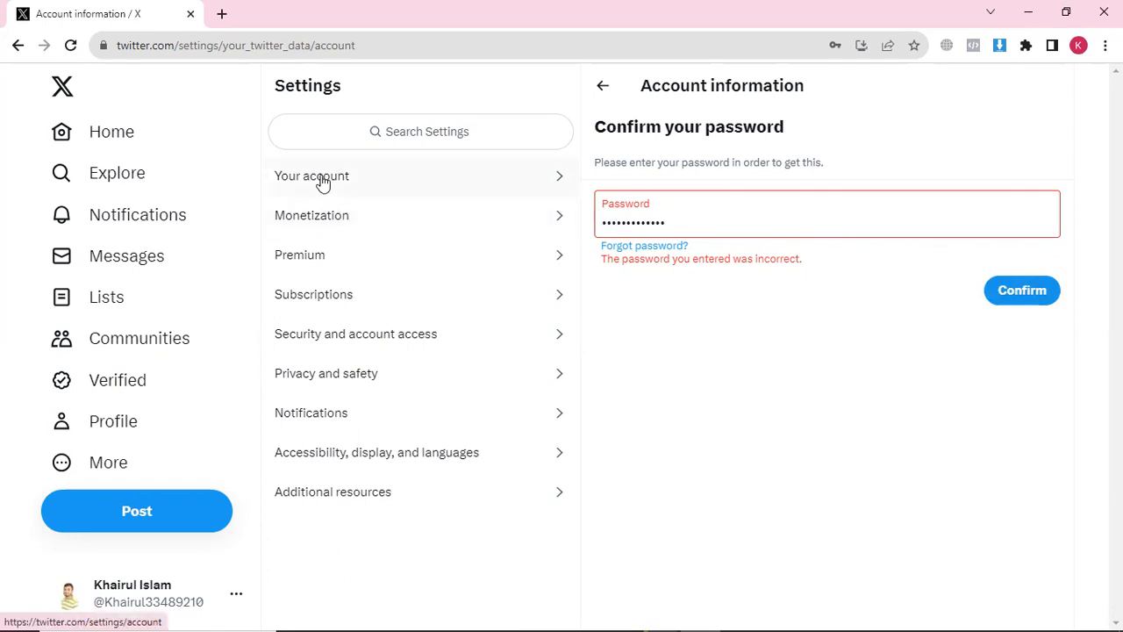
Return to Your account and decline Chrome's offer to update the saved password
{"action": "left_click", "coordinate": [614, 93]}
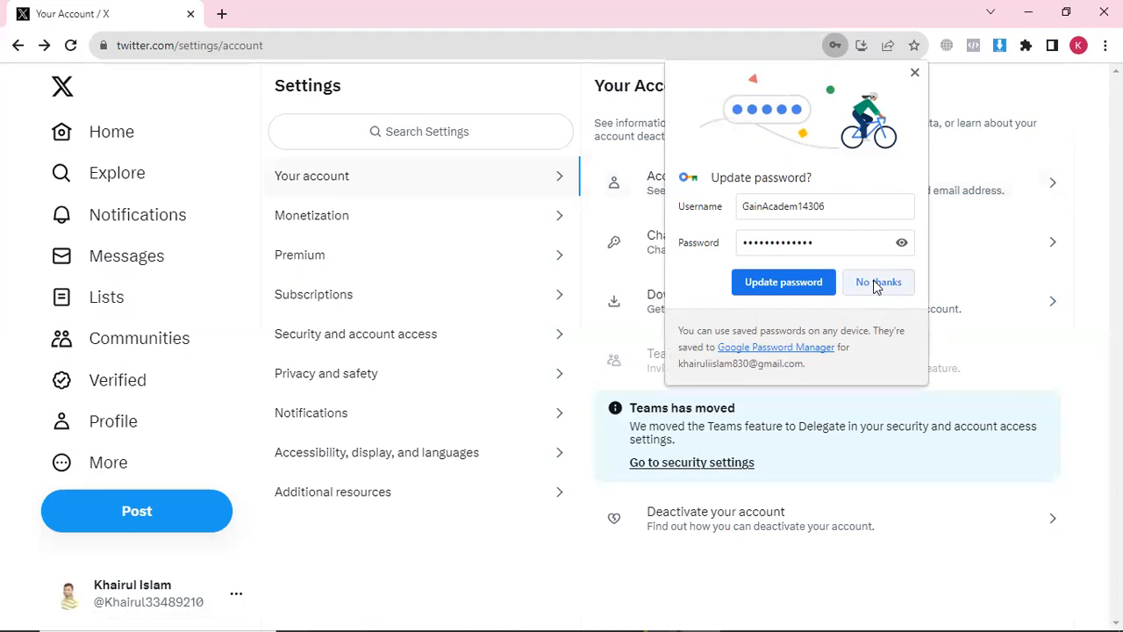
{"action": "left_click", "coordinate": [901, 242]}
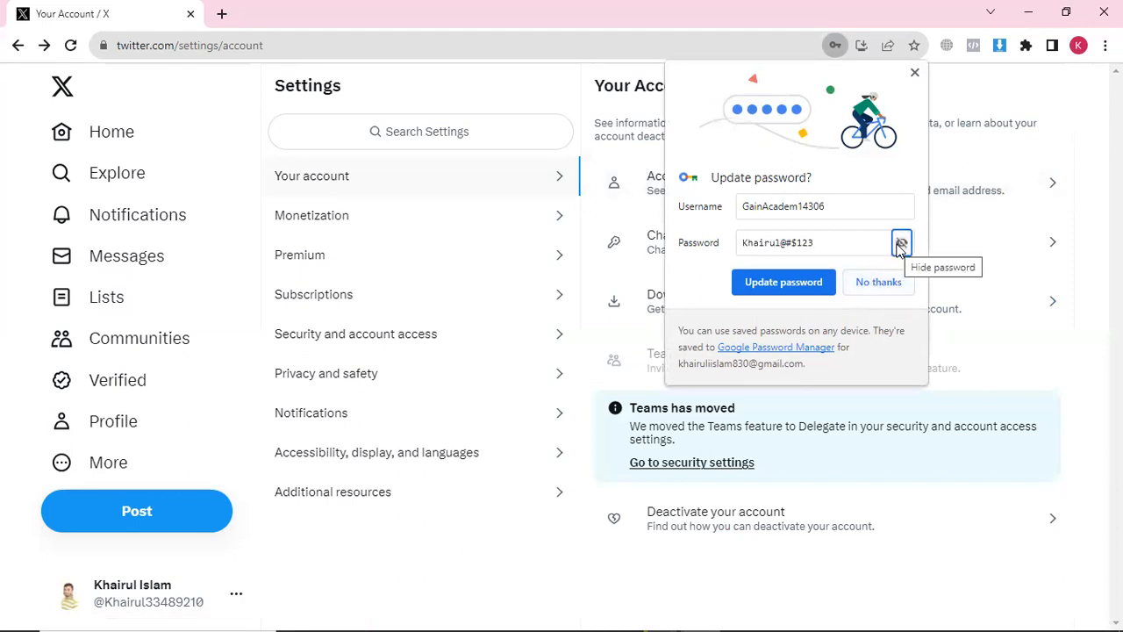
{"action": "left_click", "coordinate": [901, 242]}
{"action": "left_click", "coordinate": [874, 288]}
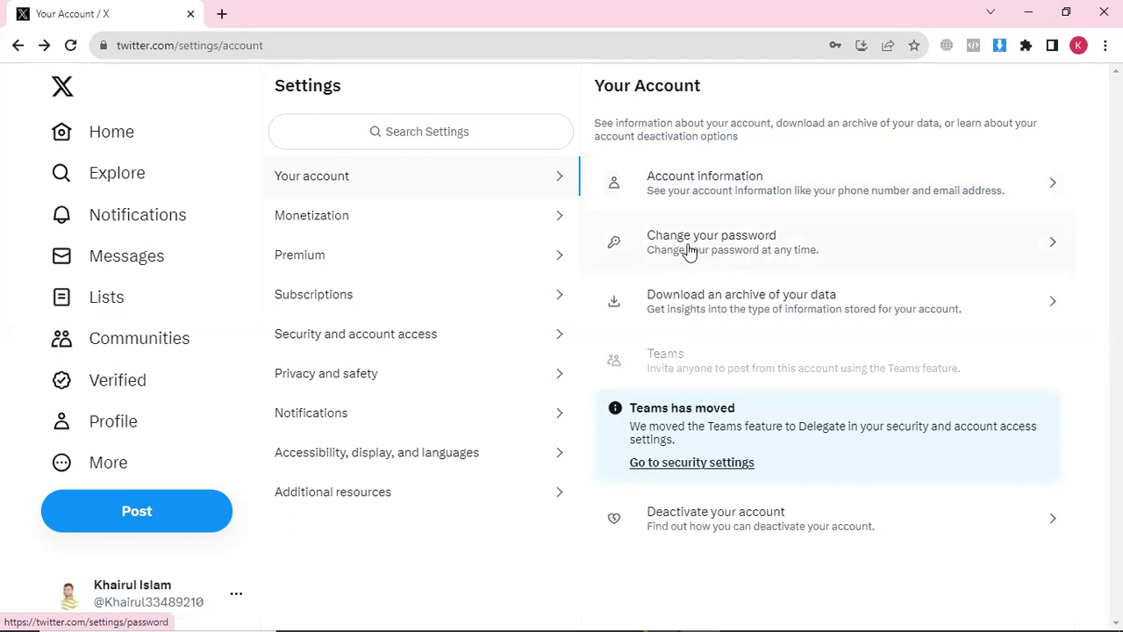
Look at the Change your password form, then go back to Your account
{"action": "left_click", "coordinate": [721, 251]}
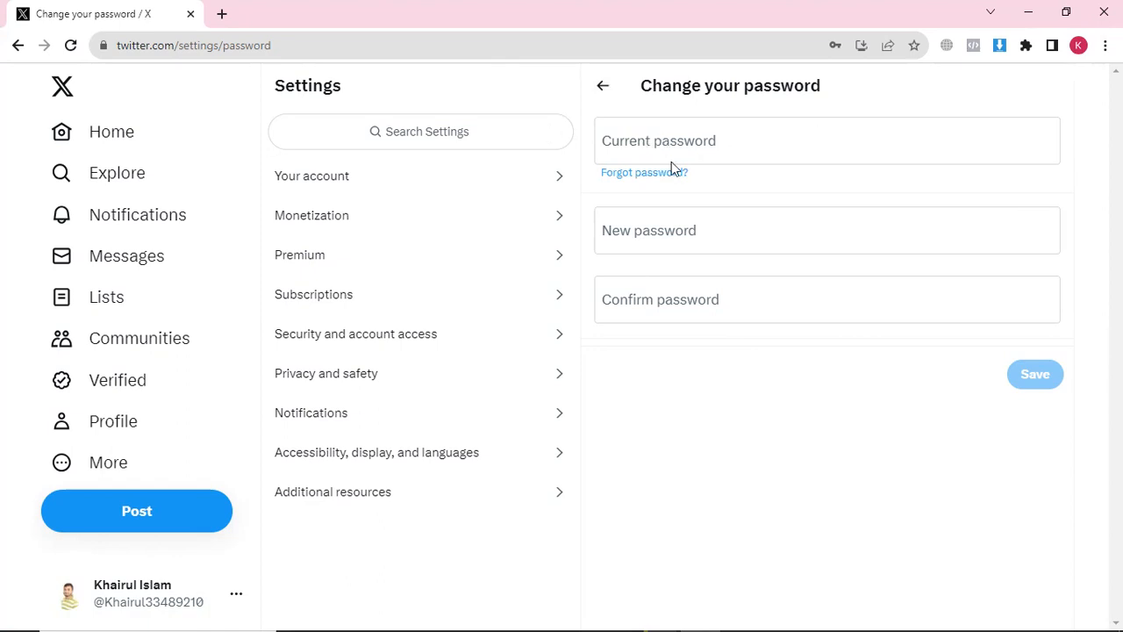
{"action": "left_click", "coordinate": [641, 143]}
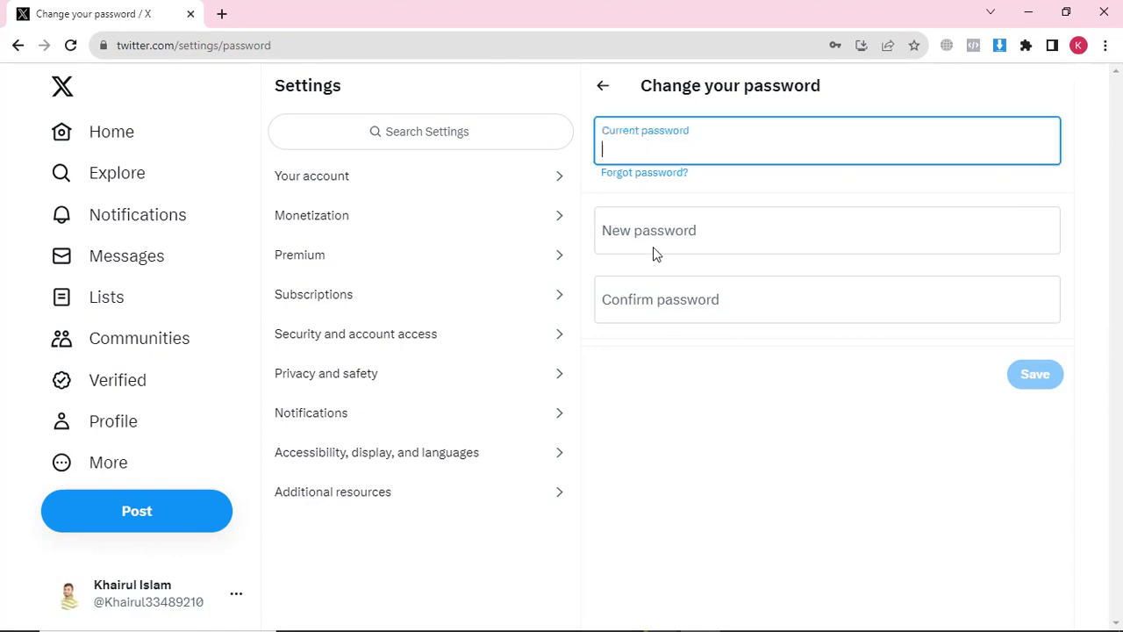
{"action": "left_click", "coordinate": [603, 88]}
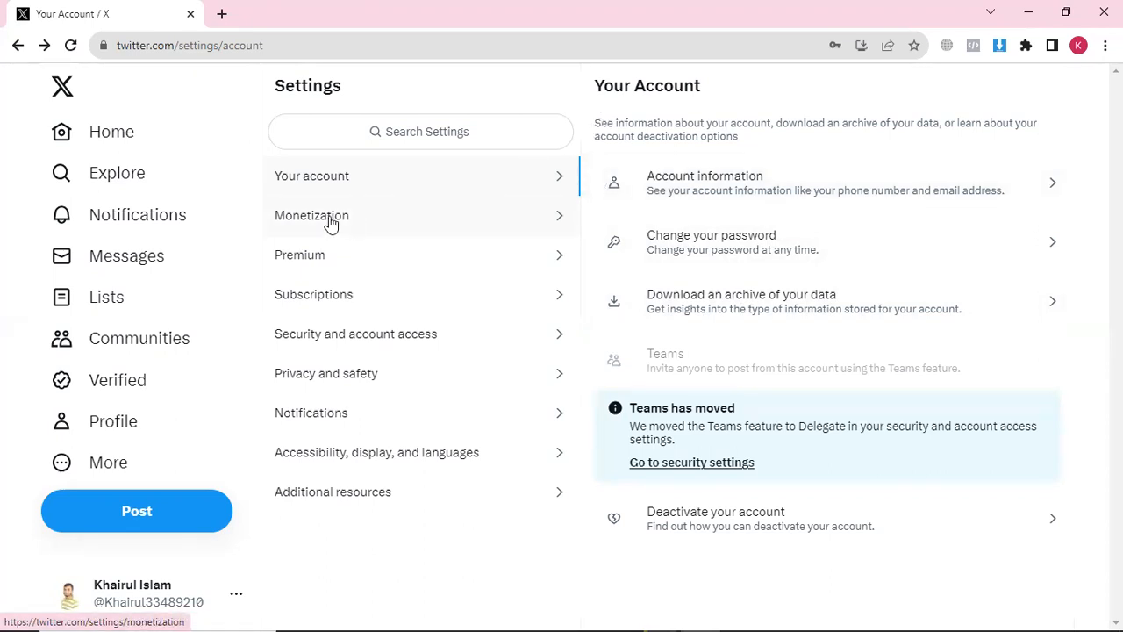
Open Monetization, browse the Premium subscription offer, and close it
{"action": "left_click", "coordinate": [424, 228]}
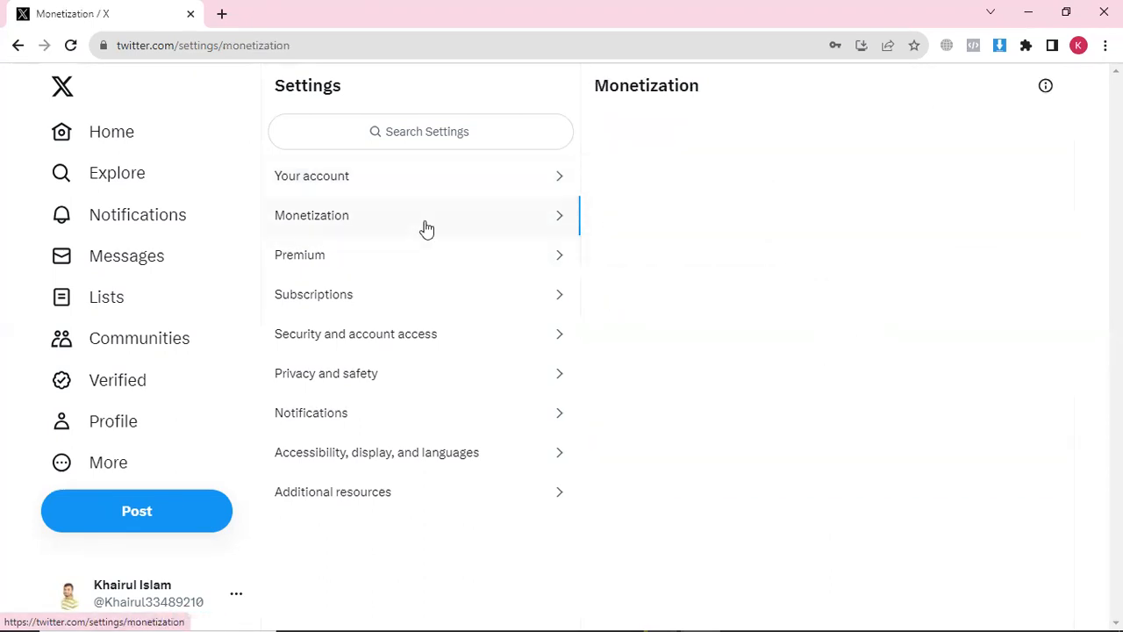
{"action": "left_click", "coordinate": [367, 258]}
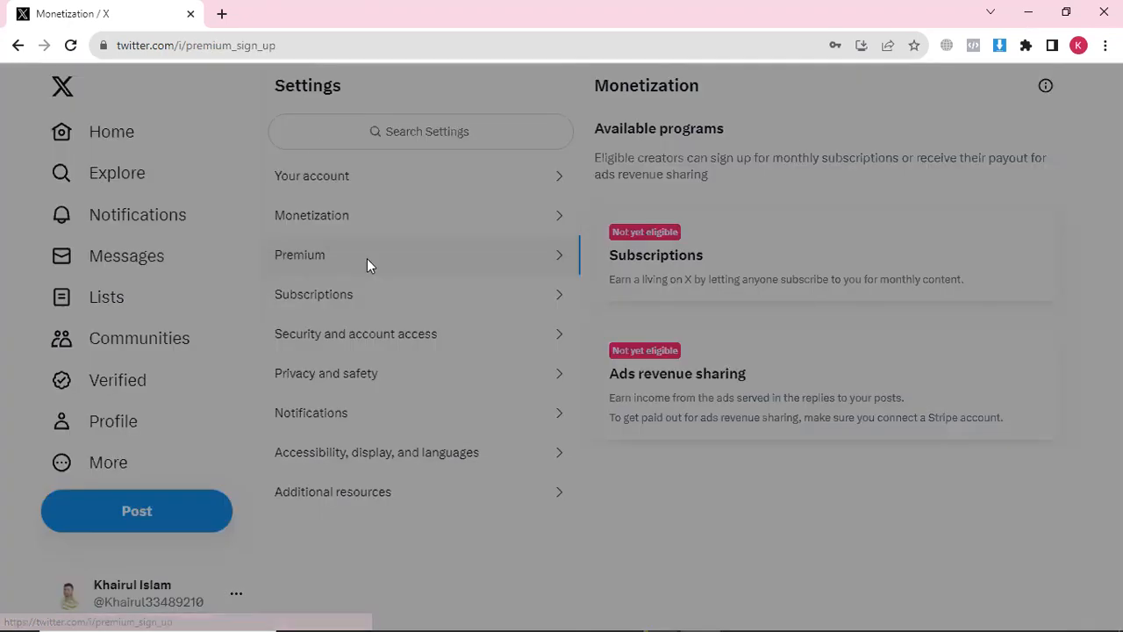
{"action": "scroll", "coordinate": [438, 272], "scroll_direction": "down", "scroll_amount": 1}
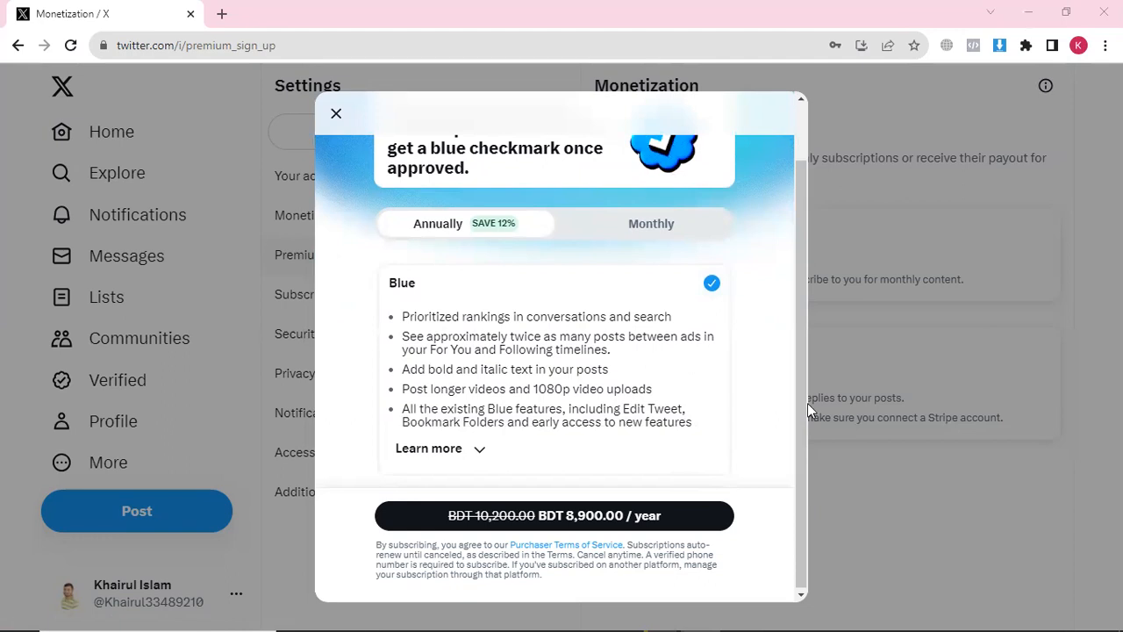
{"action": "scroll", "coordinate": [579, 284], "scroll_direction": "up", "scroll_amount": 1}
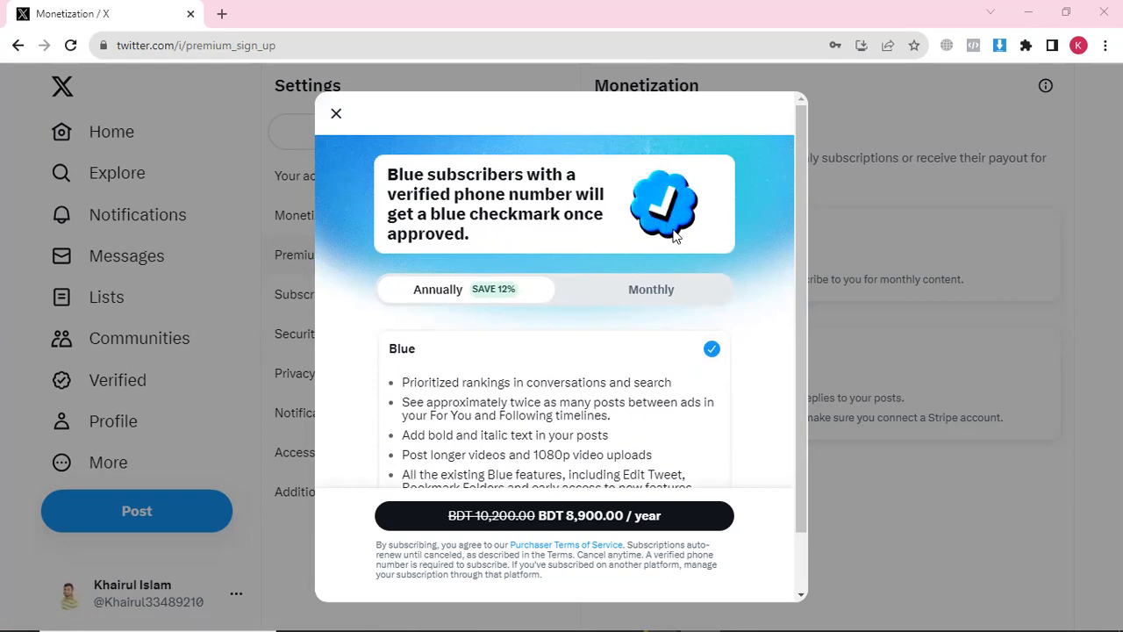
{"action": "scroll", "coordinate": [634, 365], "scroll_direction": "down", "scroll_amount": 1}
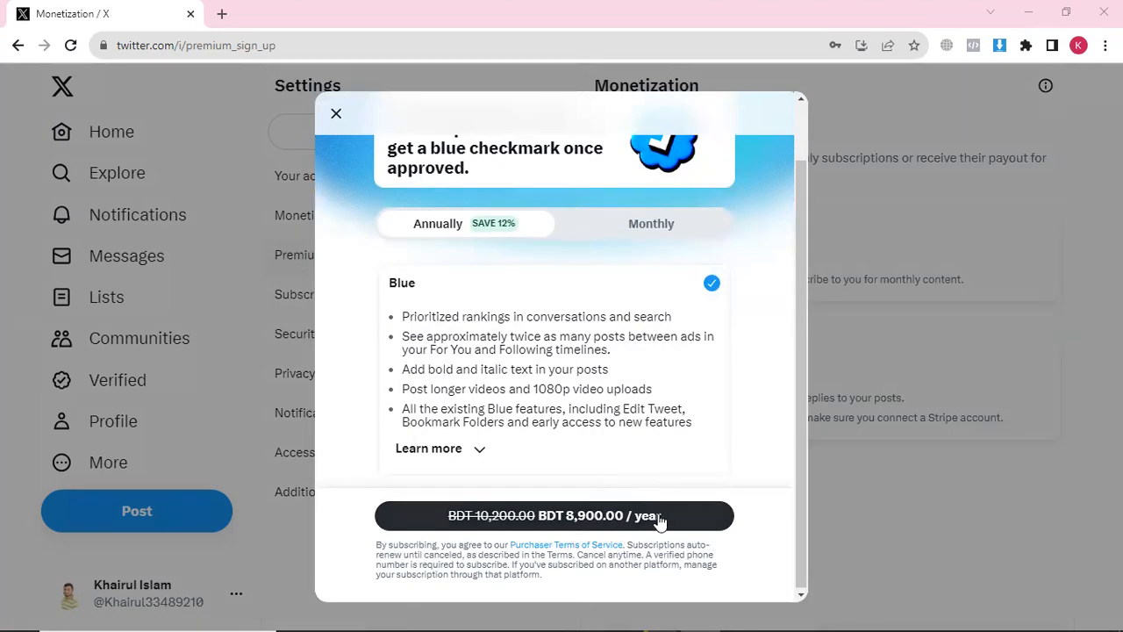
{"action": "scroll", "coordinate": [401, 228], "scroll_direction": "up", "scroll_amount": 1}
{"action": "left_click", "coordinate": [336, 113]}
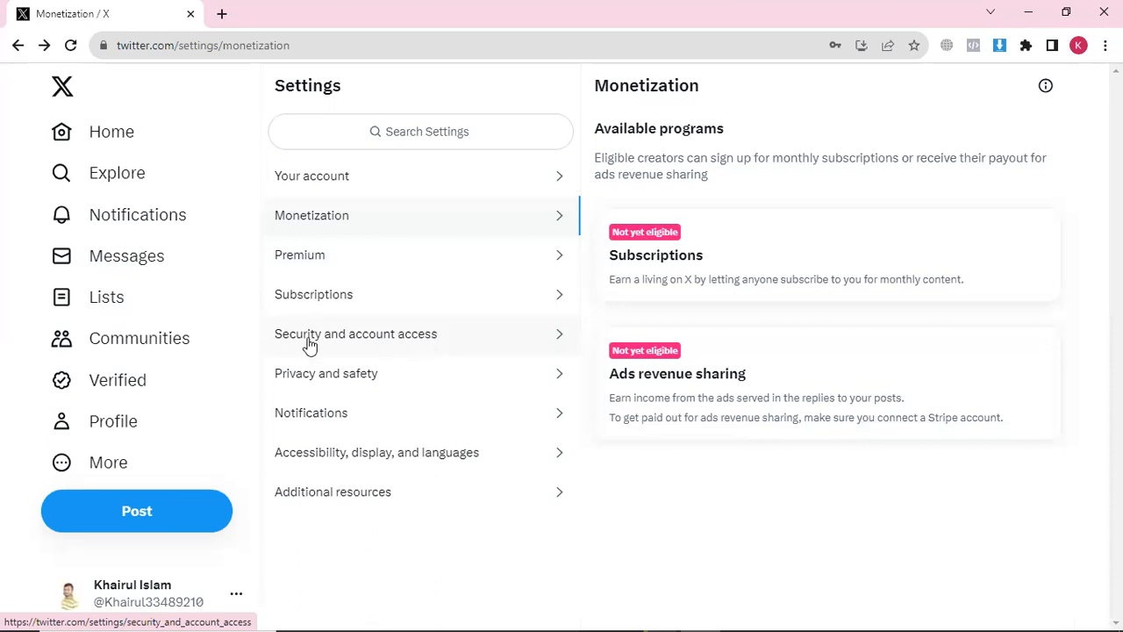
Turn on Password reset protect in the Security settings and return to Security and account access
{"action": "left_click", "coordinate": [353, 342]}
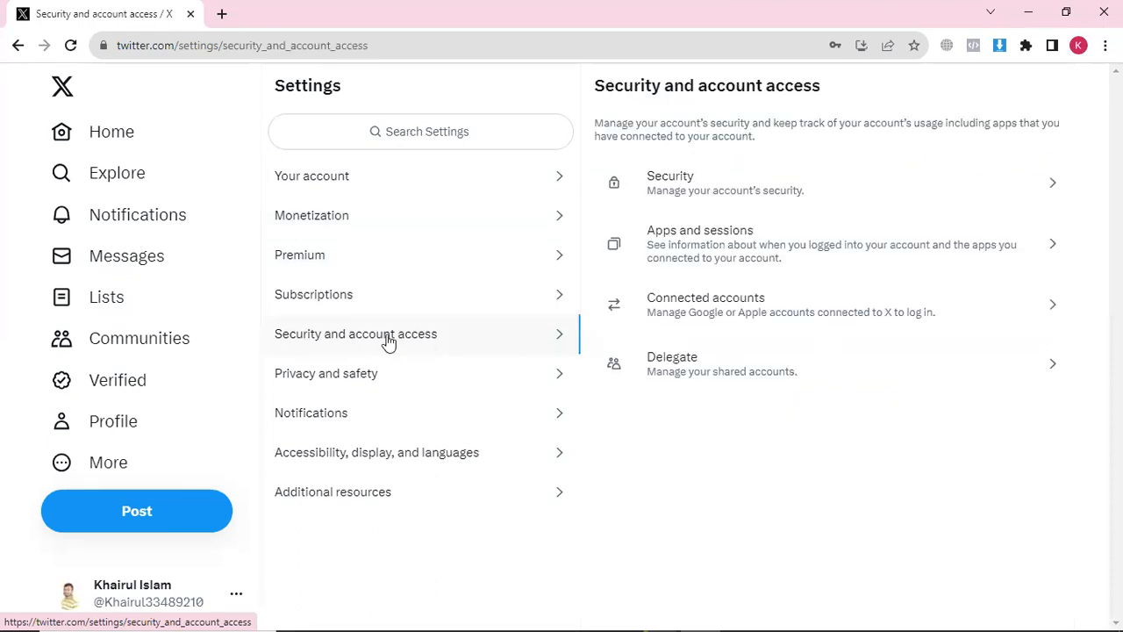
{"action": "left_click", "coordinate": [676, 187]}
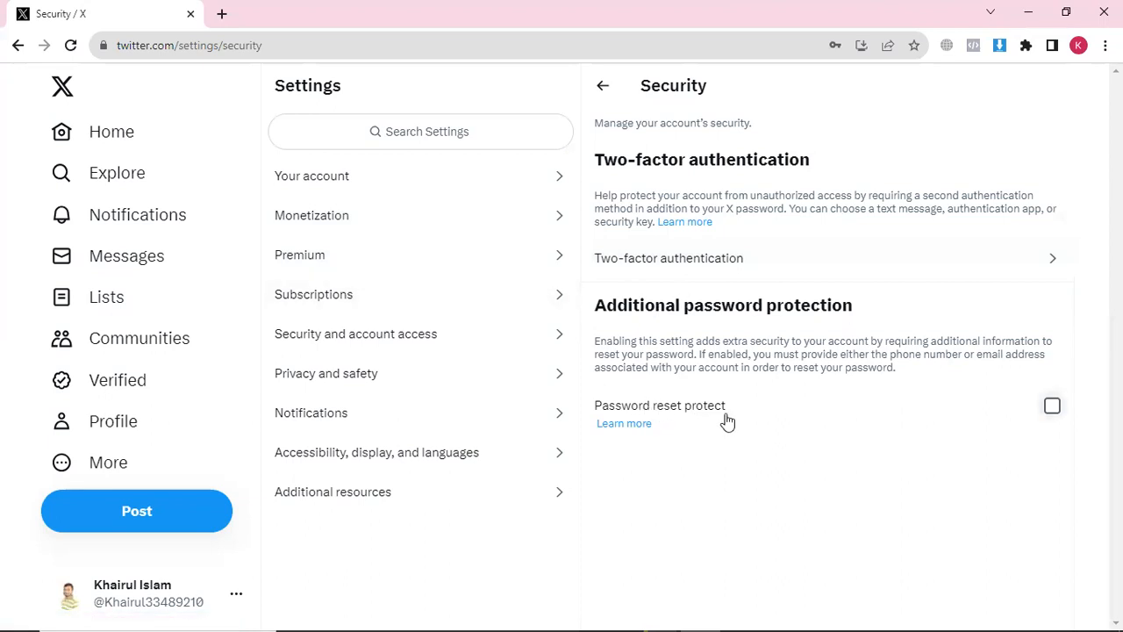
{"action": "left_click", "coordinate": [1053, 409]}
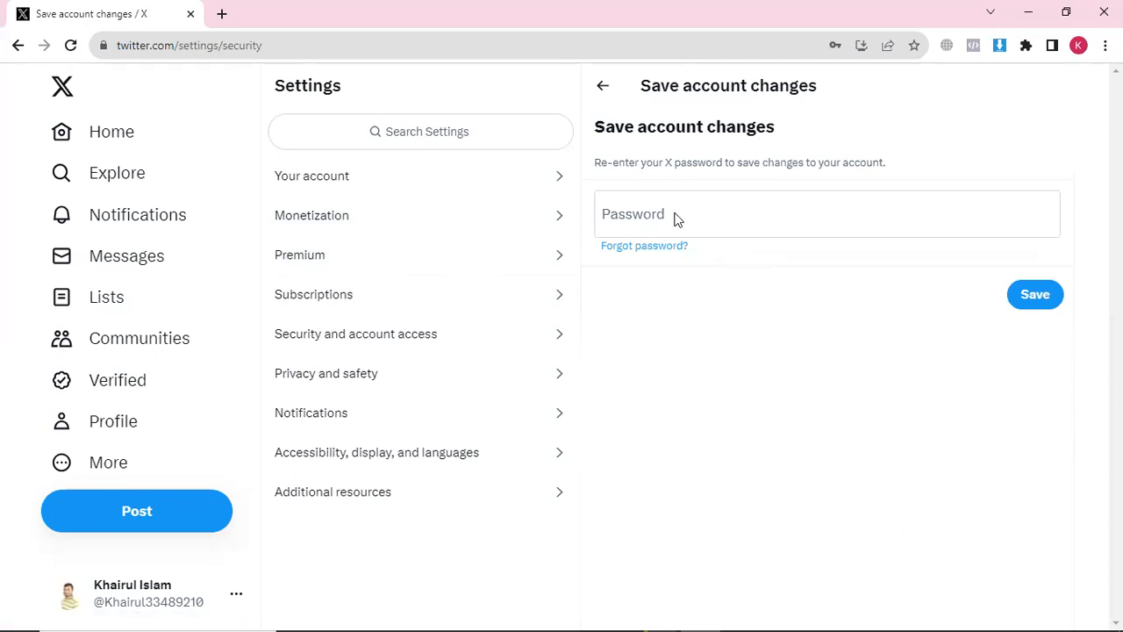
{"action": "left_click", "coordinate": [599, 91]}
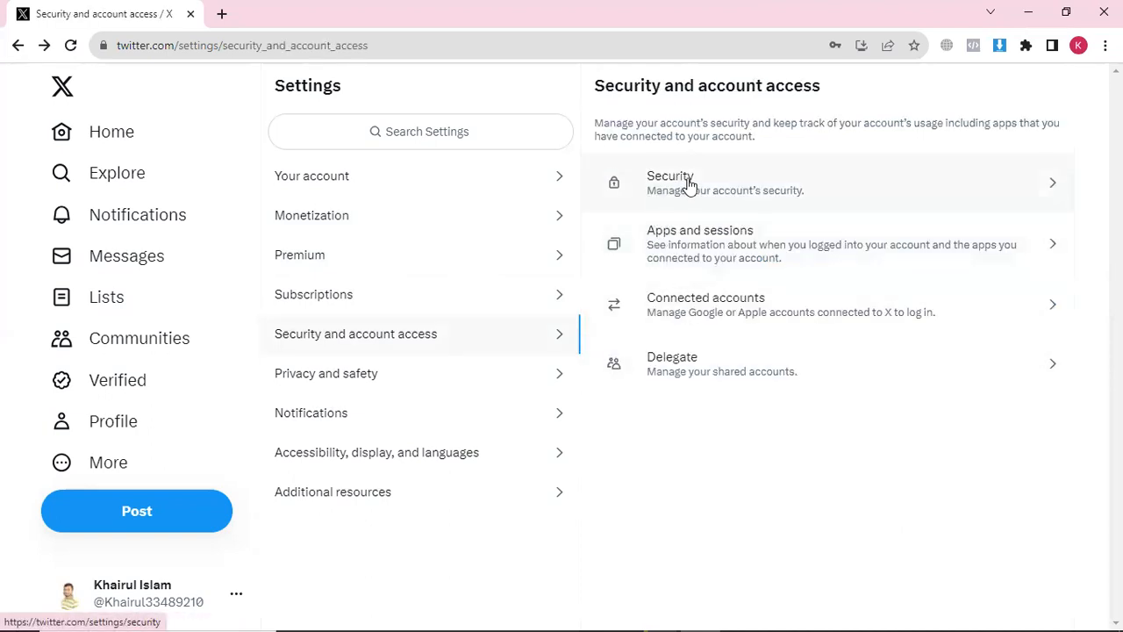
Review the Connected apps and Sessions pages under Apps and sessions
{"action": "left_click", "coordinate": [712, 252]}
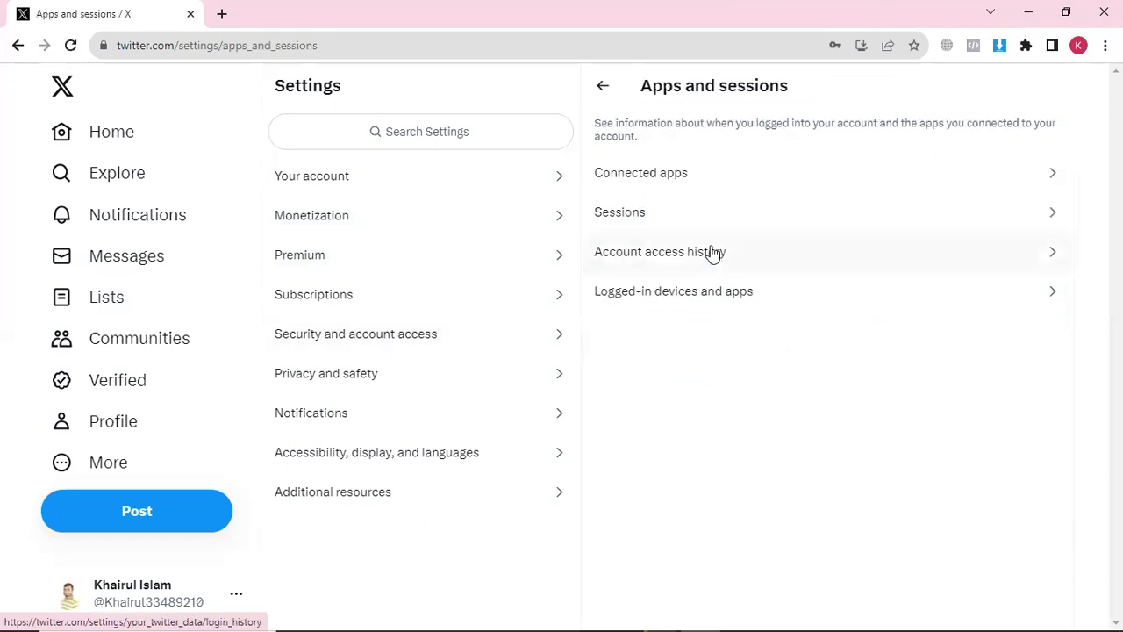
{"action": "left_click", "coordinate": [665, 185]}
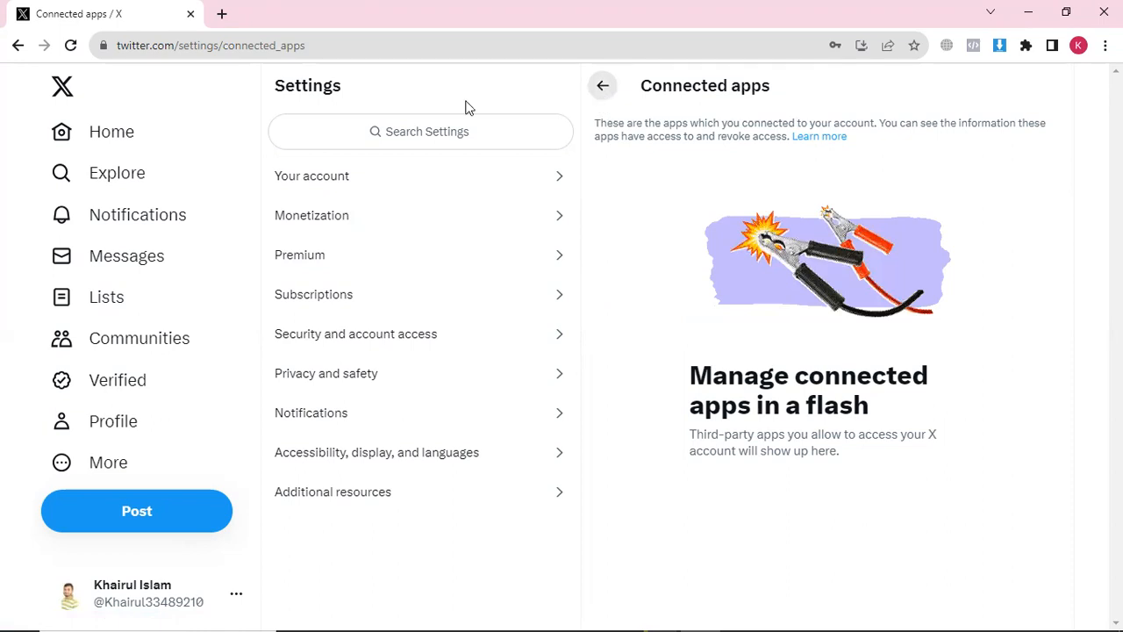
{"action": "left_click", "coordinate": [605, 88]}
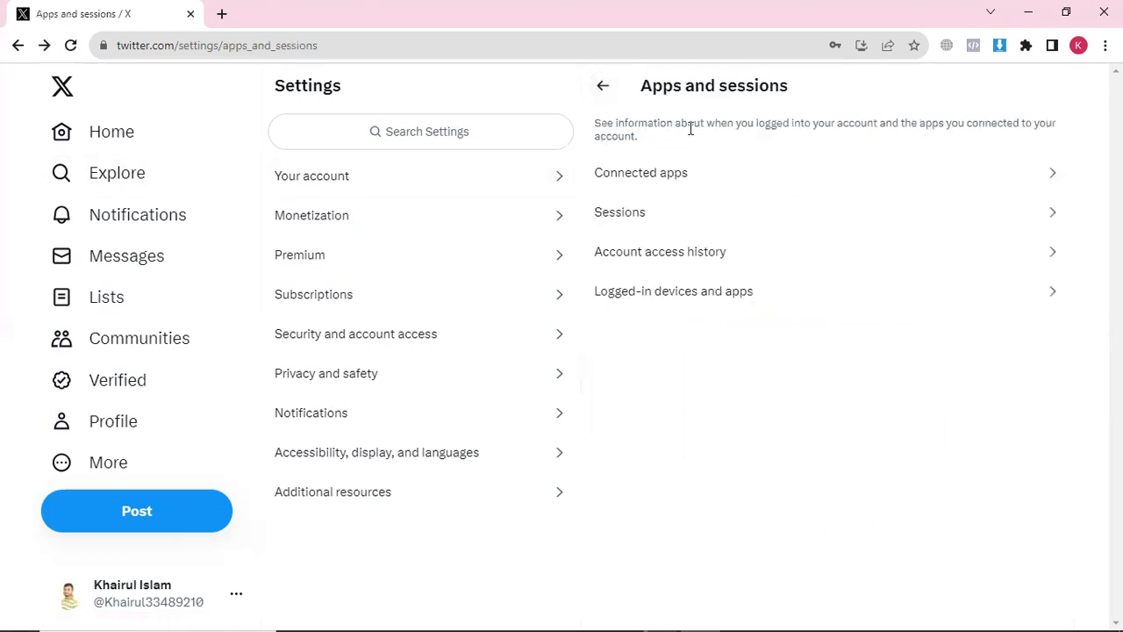
{"action": "left_click", "coordinate": [660, 215]}
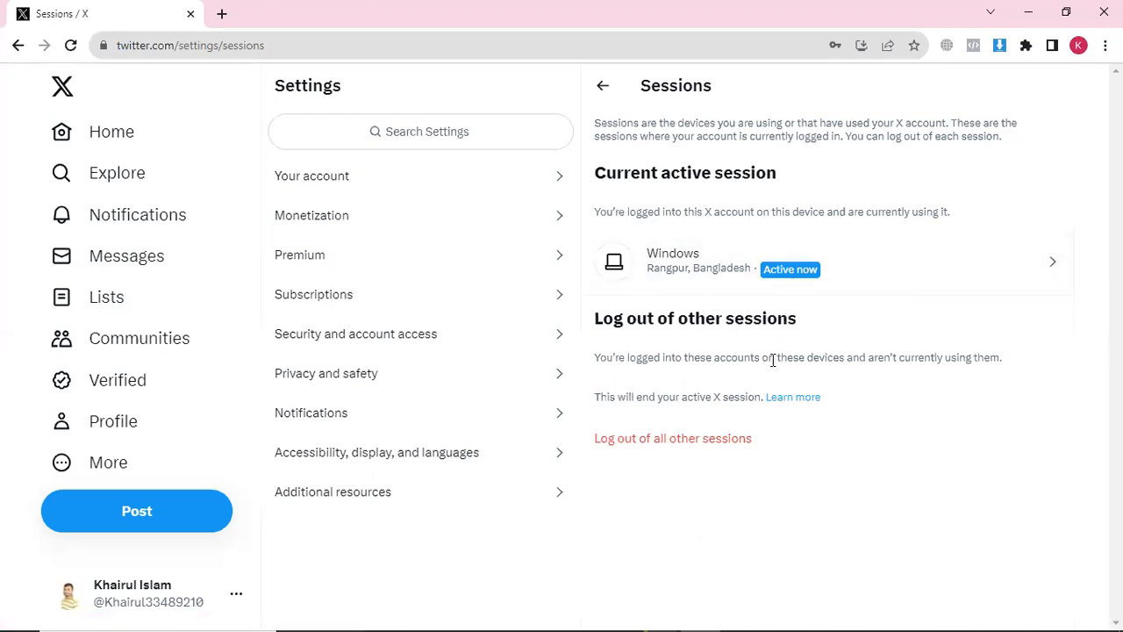
{"action": "left_click_drag", "start_coordinate": [655, 257], "coordinate": [688, 253]}
{"action": "left_click_drag", "start_coordinate": [661, 85], "coordinate": [702, 84]}
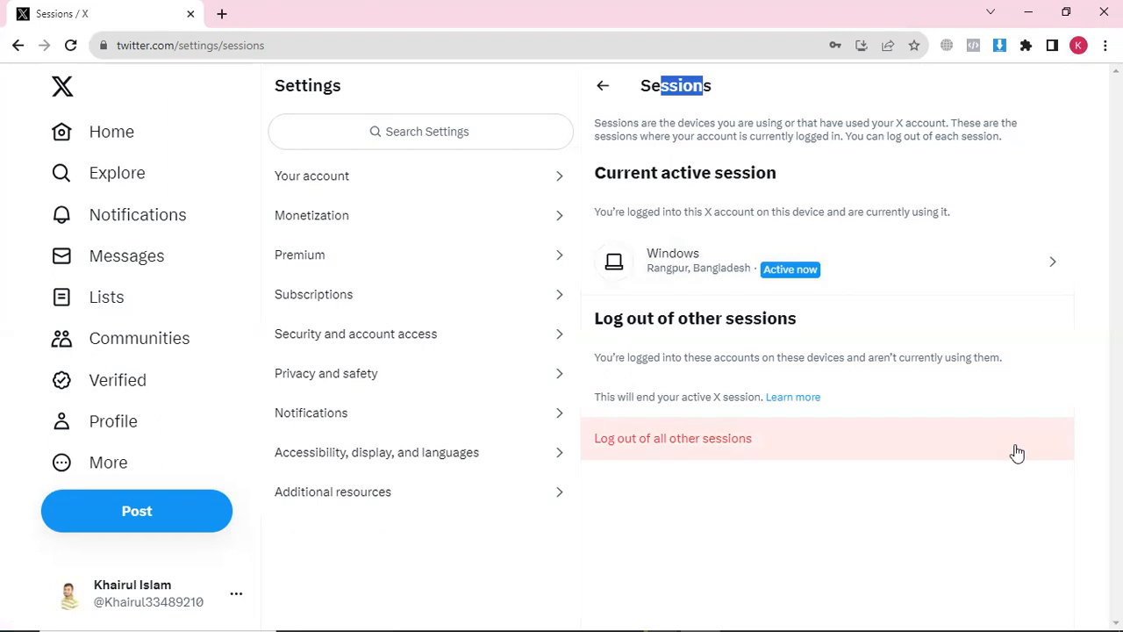
{"action": "left_click", "coordinate": [604, 88]}
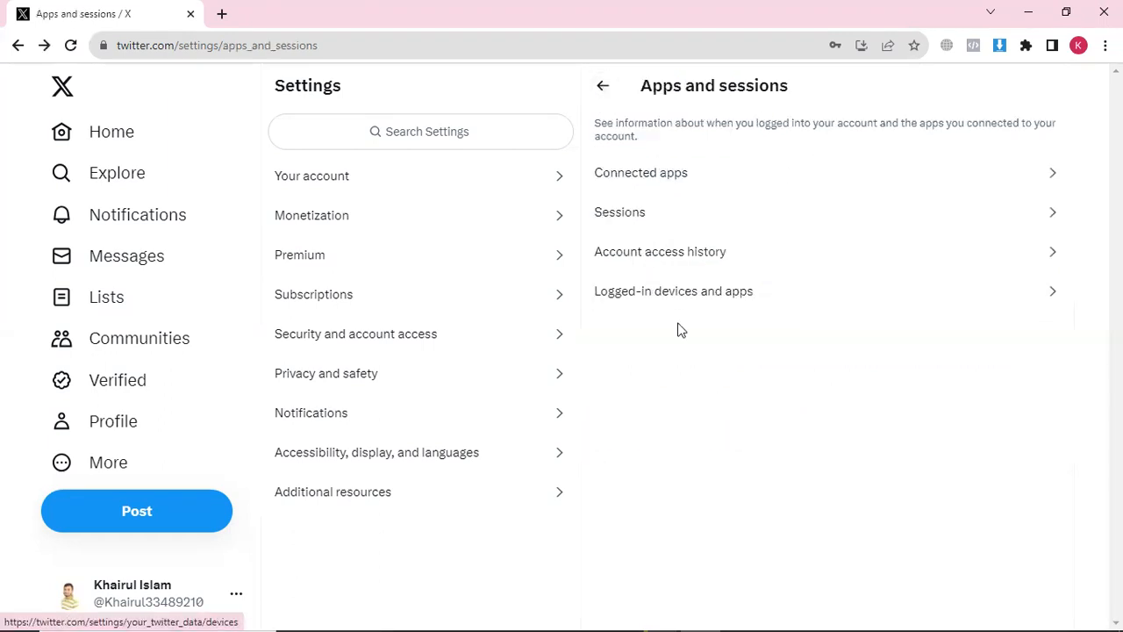
Check Account access history, then paste the password into the Logged-in devices confirmation
{"action": "left_click", "coordinate": [647, 261]}
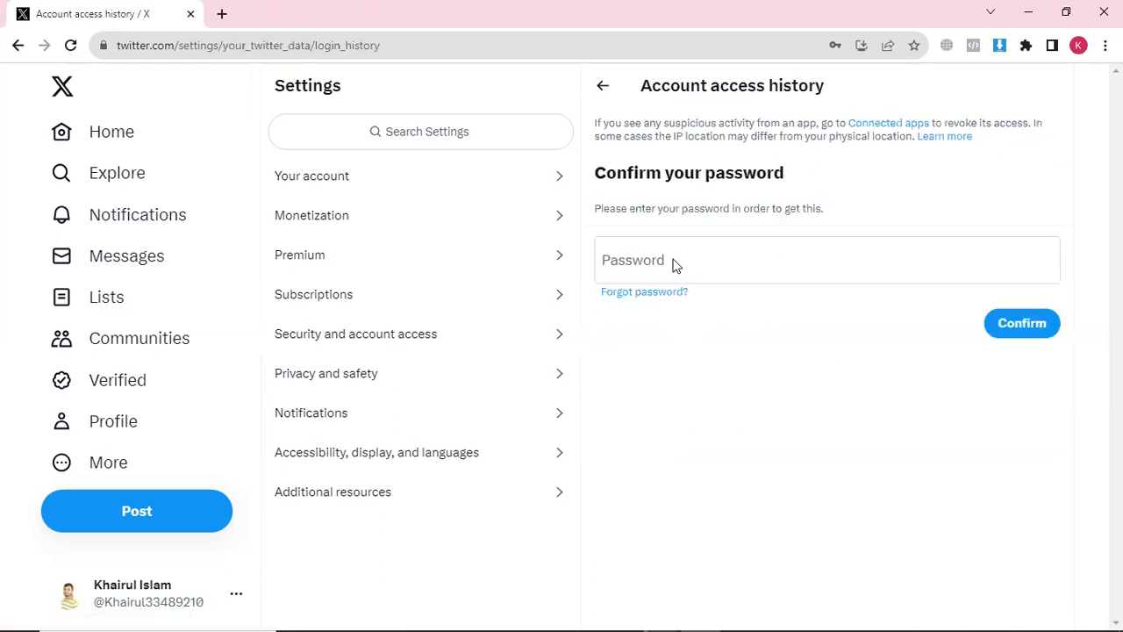
{"action": "left_click", "coordinate": [602, 86]}
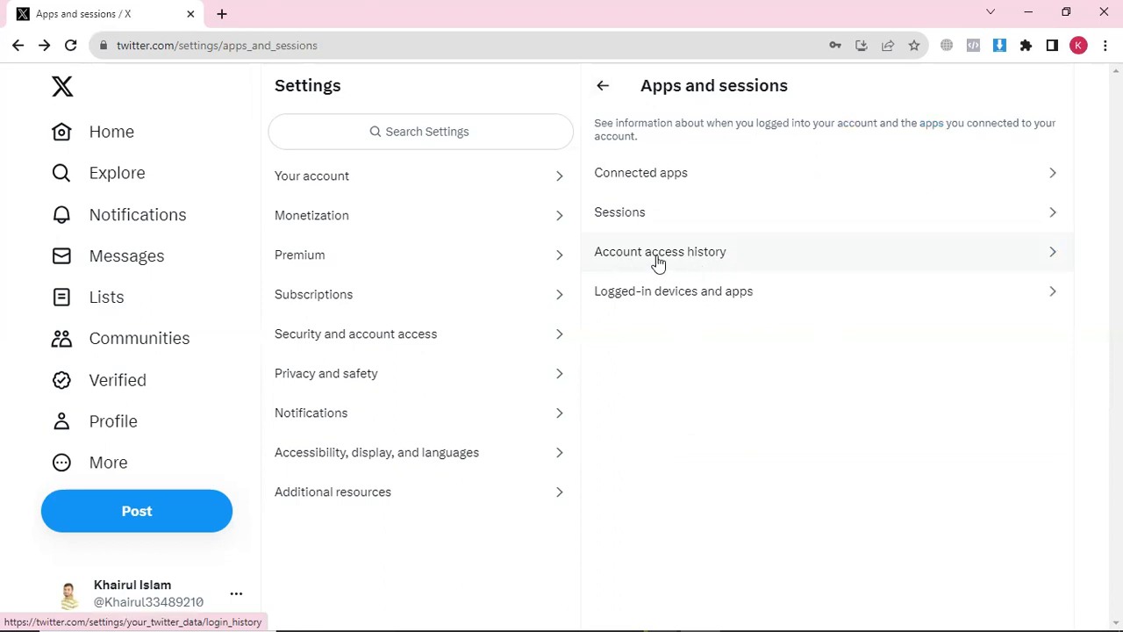
{"action": "left_click", "coordinate": [697, 297]}
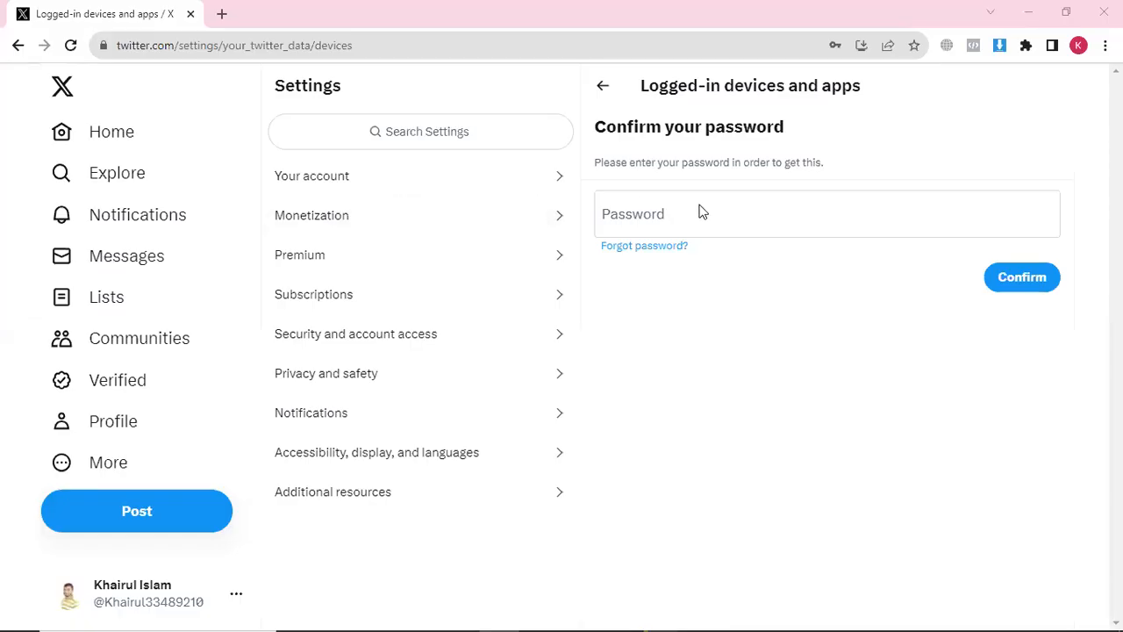
{"action": "right_click", "coordinate": [652, 214]}
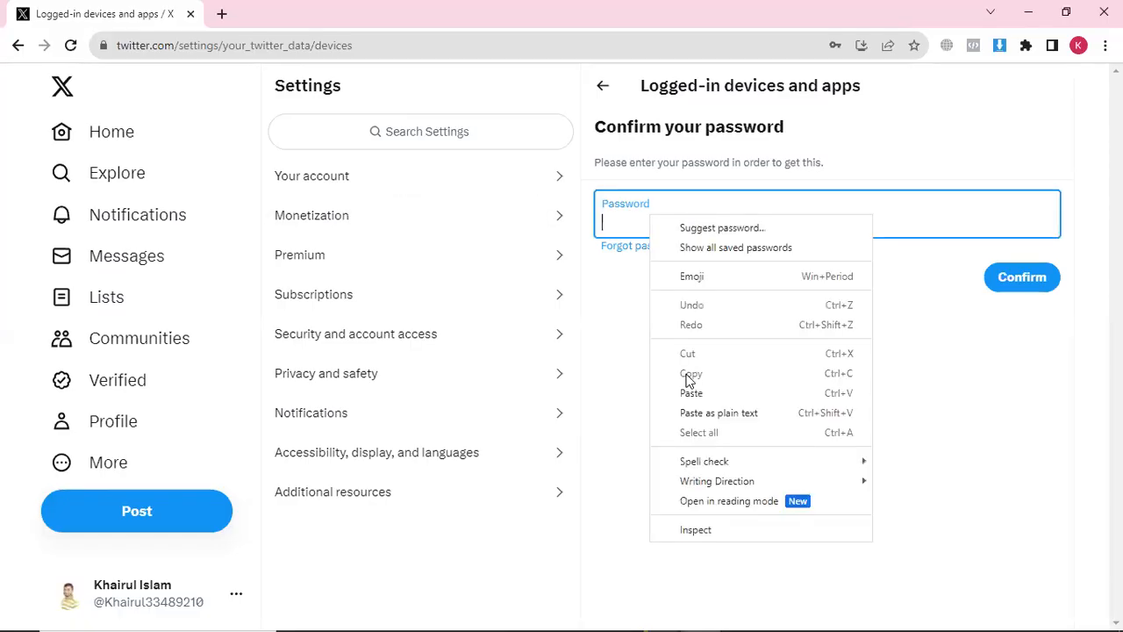
{"action": "left_click", "coordinate": [694, 395]}
Abandon the password confirmation, return to Apps and sessions, and decline Chrome's password update
{"action": "left_click", "coordinate": [1005, 288]}
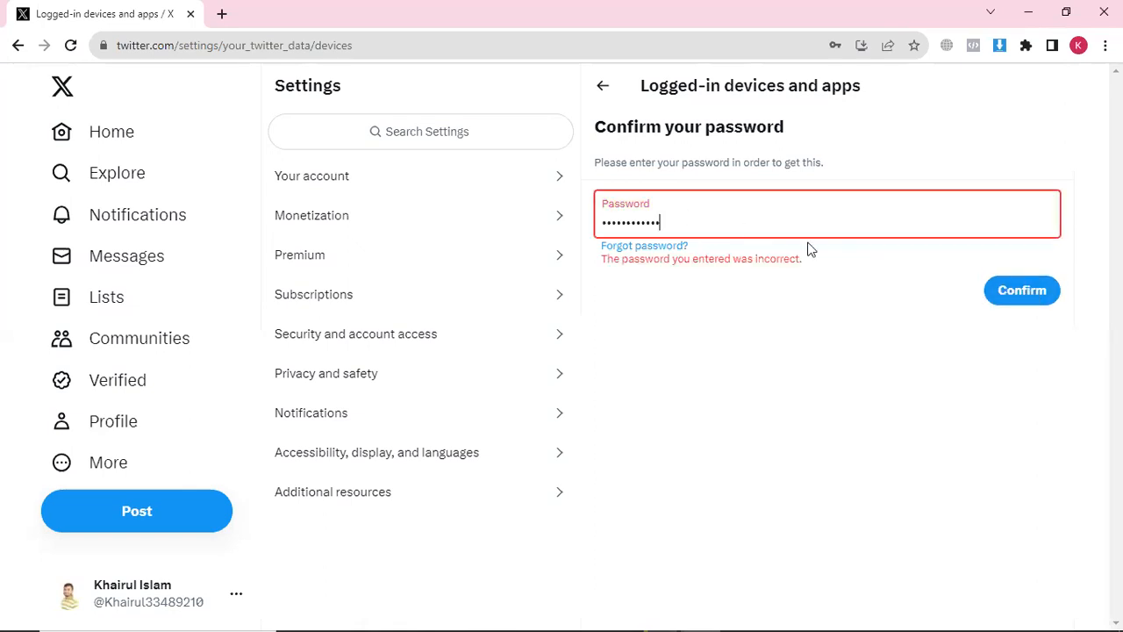
{"action": "left_click", "coordinate": [1007, 299]}
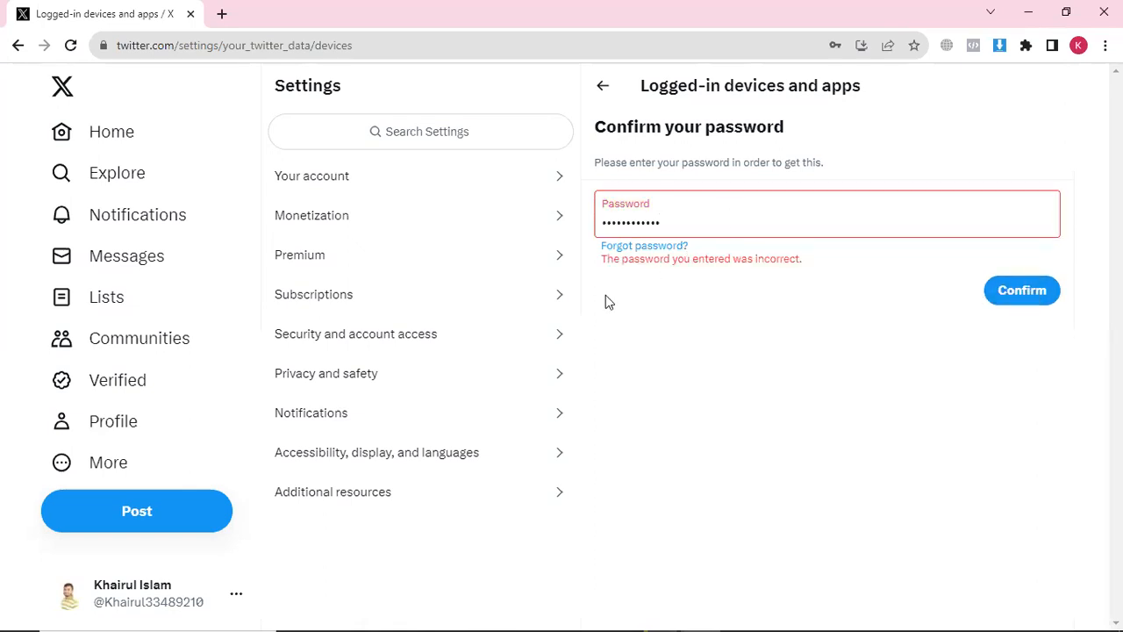
{"action": "left_click", "coordinate": [602, 85]}
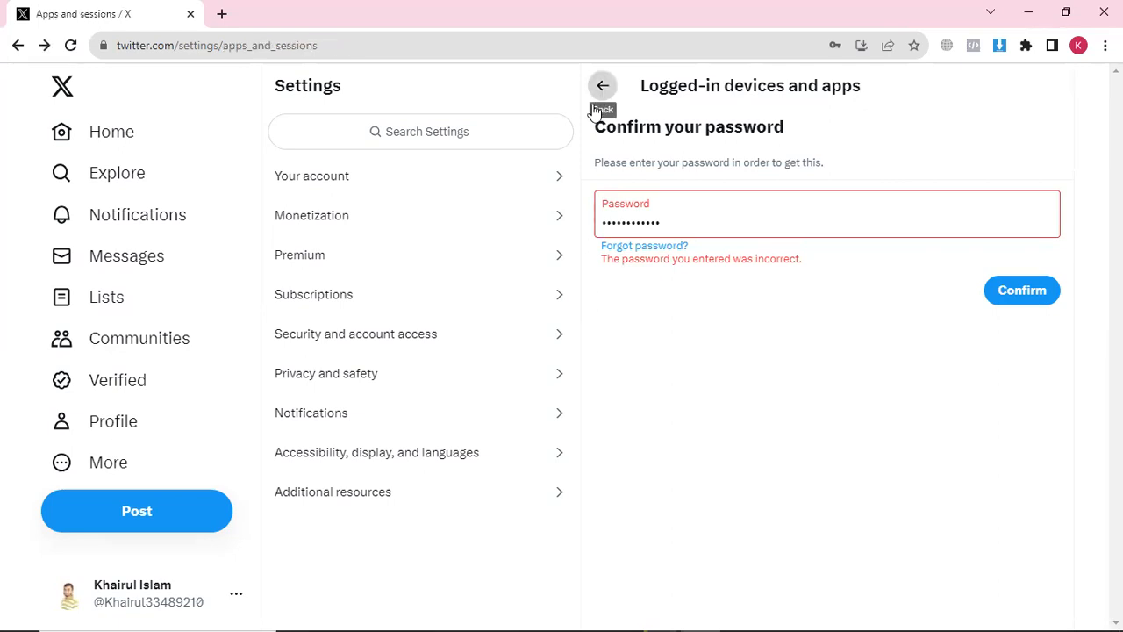
{"action": "left_click", "coordinate": [870, 281]}
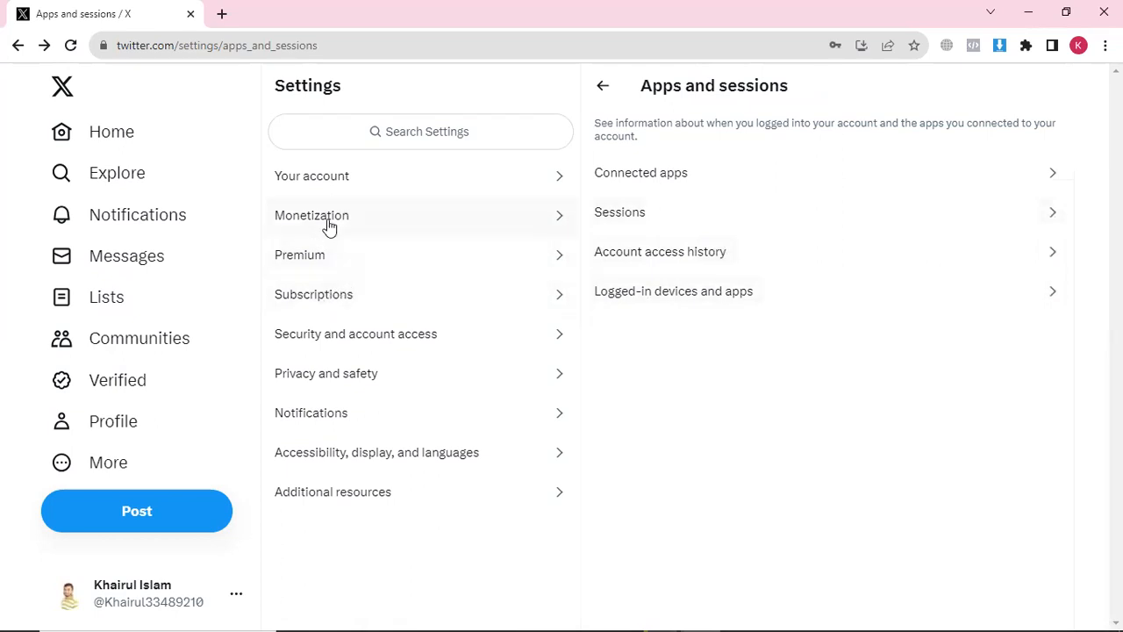
Allow direct message requests from everyone in Privacy and safety settings
{"action": "left_click", "coordinate": [346, 390]}
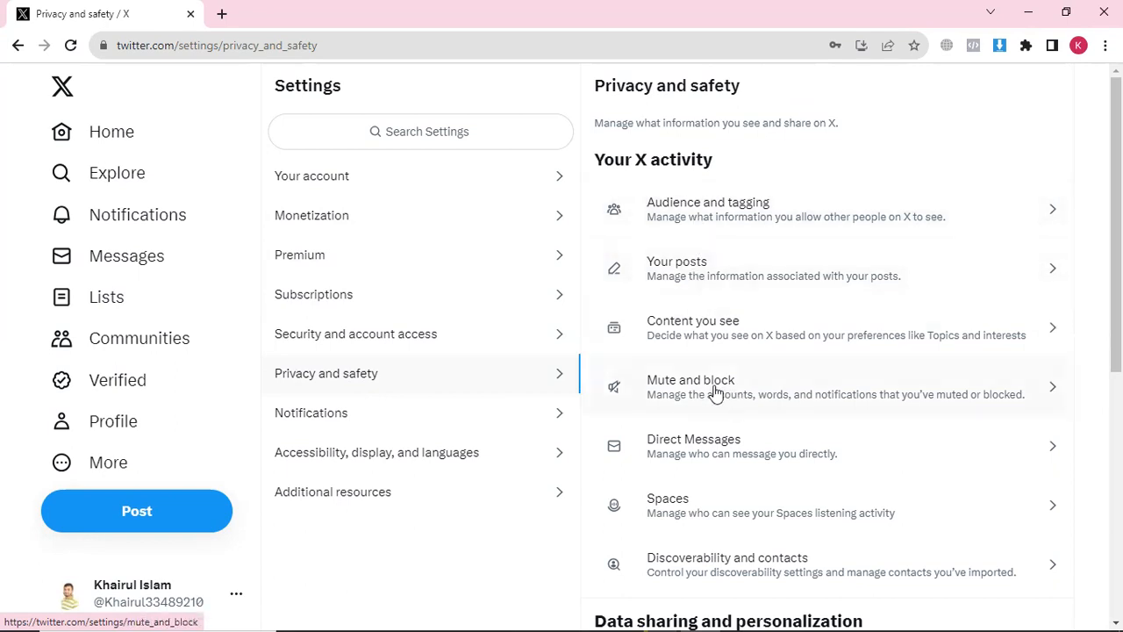
{"action": "scroll", "coordinate": [715, 393], "scroll_direction": "down", "scroll_amount": 1}
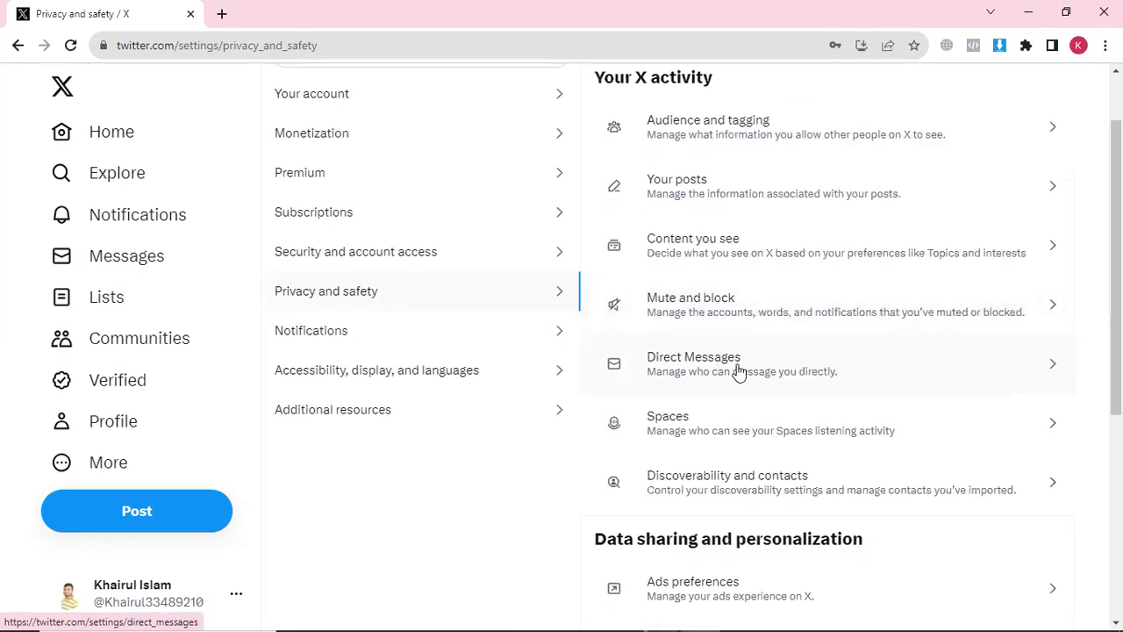
{"action": "left_click", "coordinate": [740, 372]}
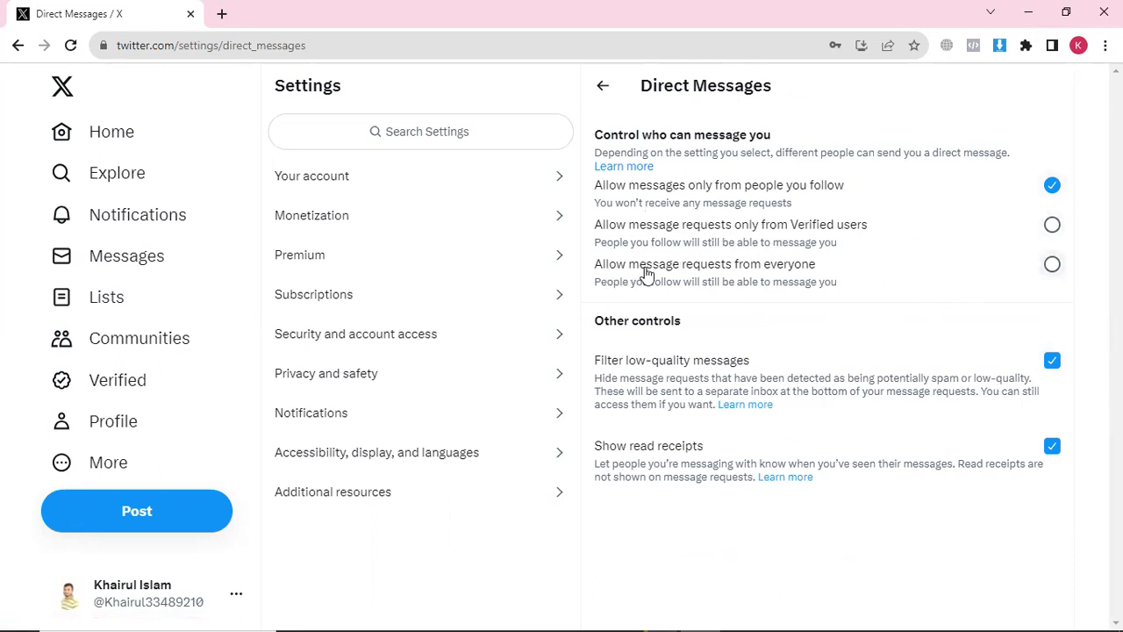
{"action": "left_click", "coordinate": [1057, 267]}
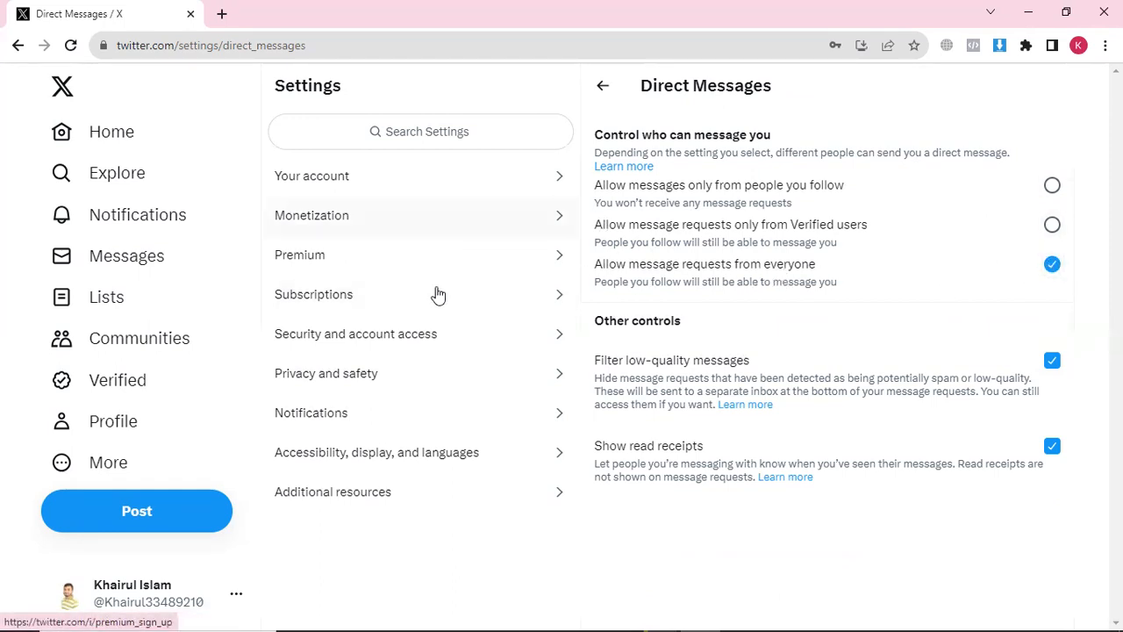
Browse the Notifications, Accessibility and Additional resources settings, then return to the Home feed
{"action": "left_click", "coordinate": [343, 417]}
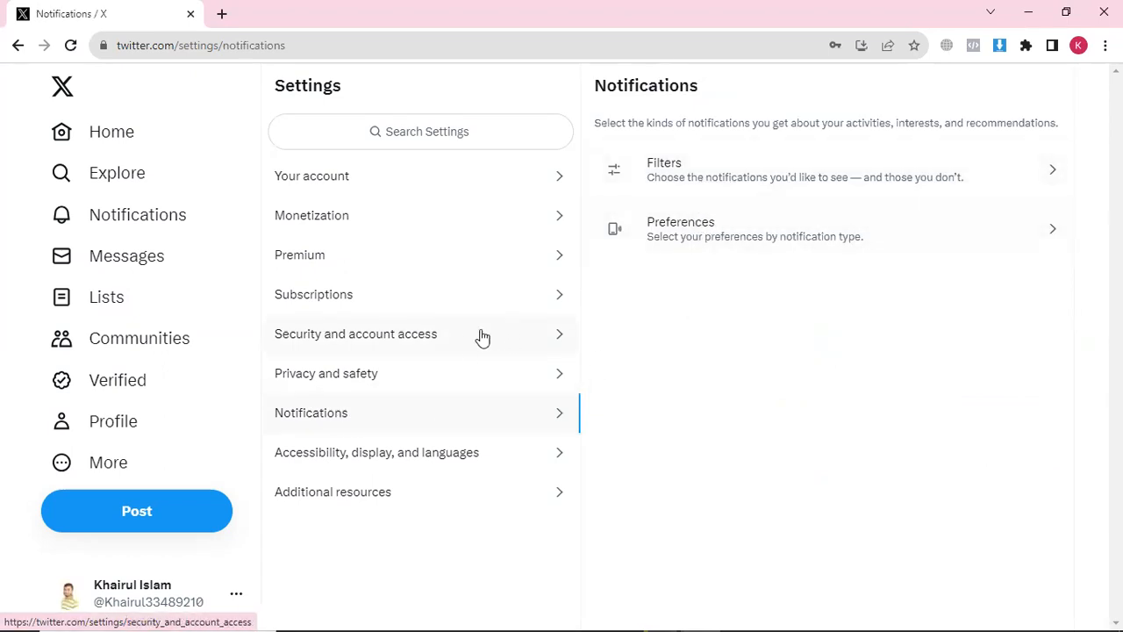
{"action": "left_click", "coordinate": [344, 460]}
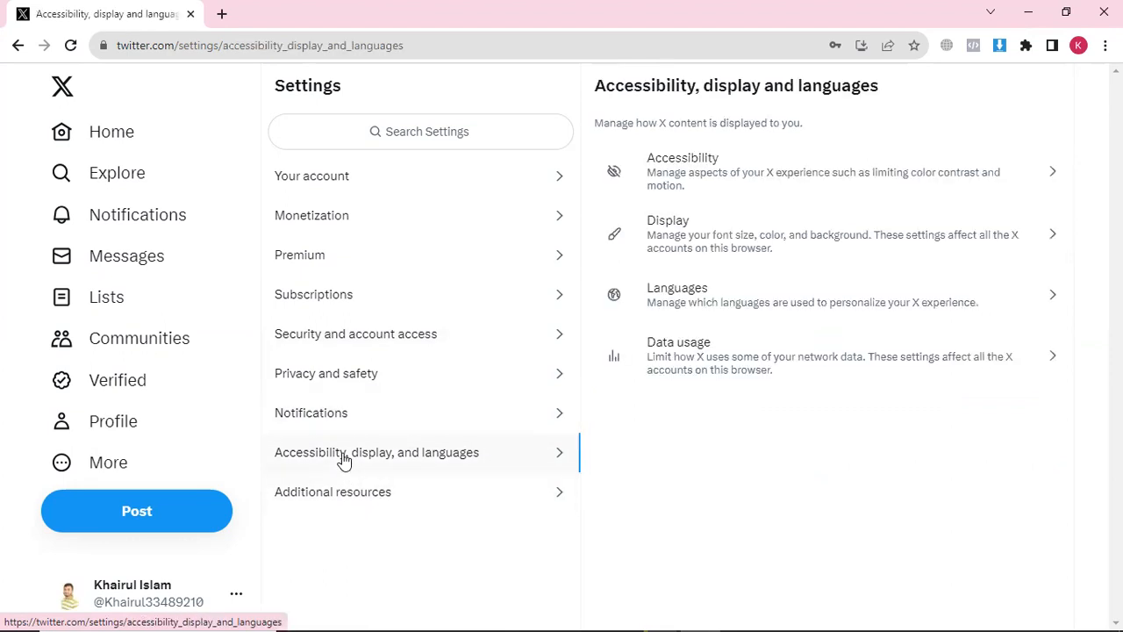
{"action": "left_click", "coordinate": [377, 501]}
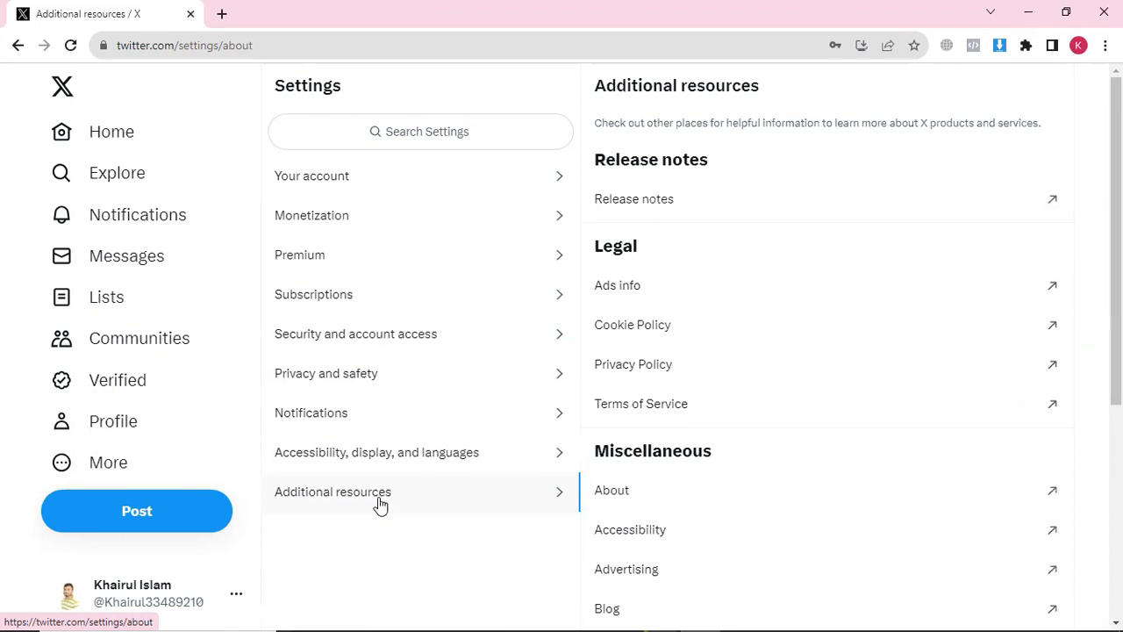
{"action": "scroll", "coordinate": [652, 380], "scroll_direction": "down", "scroll_amount": 3}
{"action": "scroll", "coordinate": [383, 328], "scroll_direction": "up", "scroll_amount": 3}
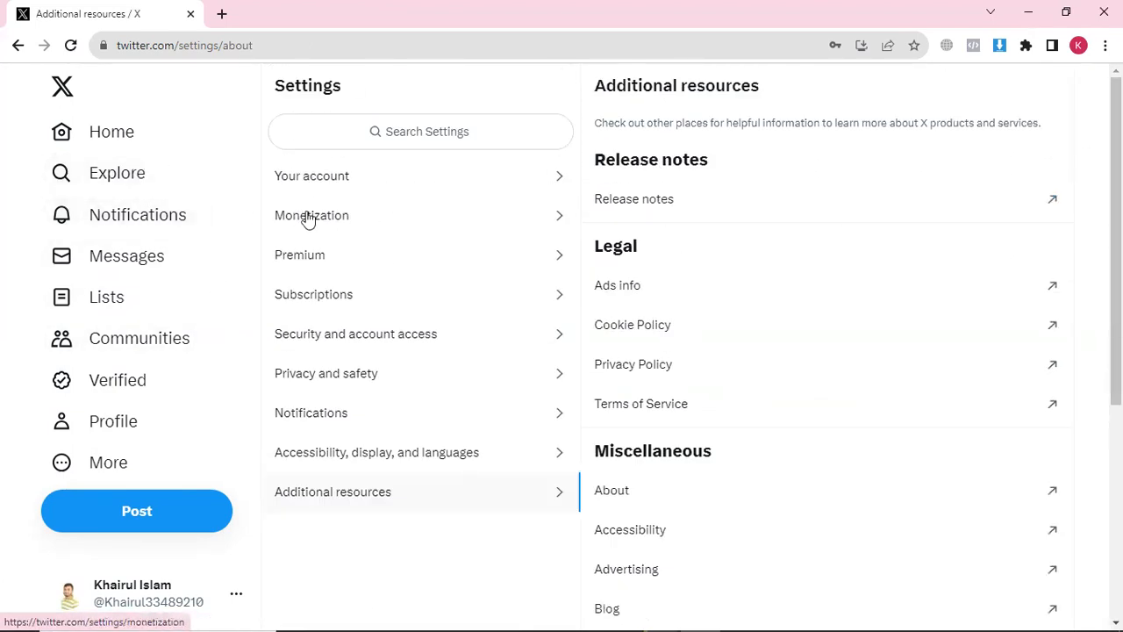
{"action": "left_click", "coordinate": [61, 88]}
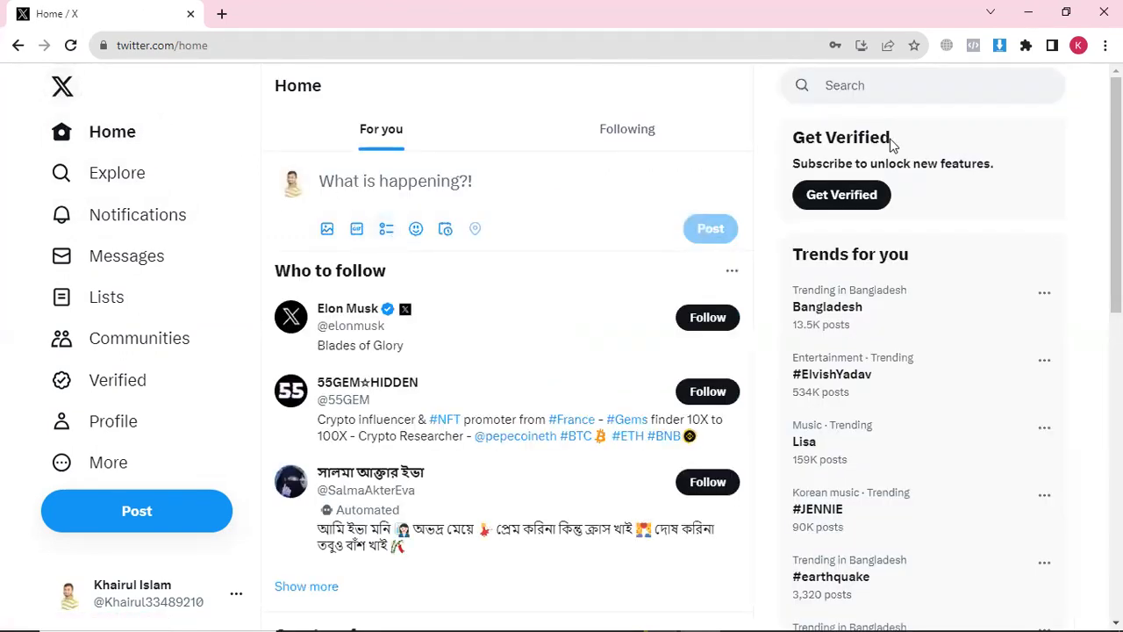
Scroll through the profile page showing 0 following and 0 followers
{"action": "left_click", "coordinate": [105, 426]}
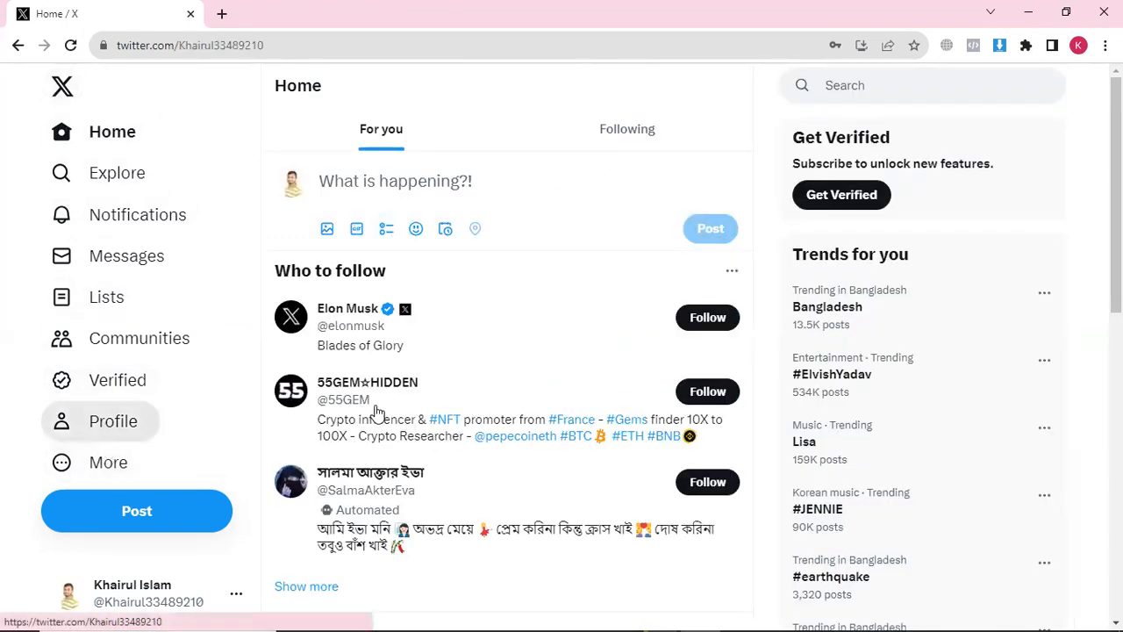
{"action": "scroll", "coordinate": [566, 389], "scroll_direction": "down", "scroll_amount": 1}
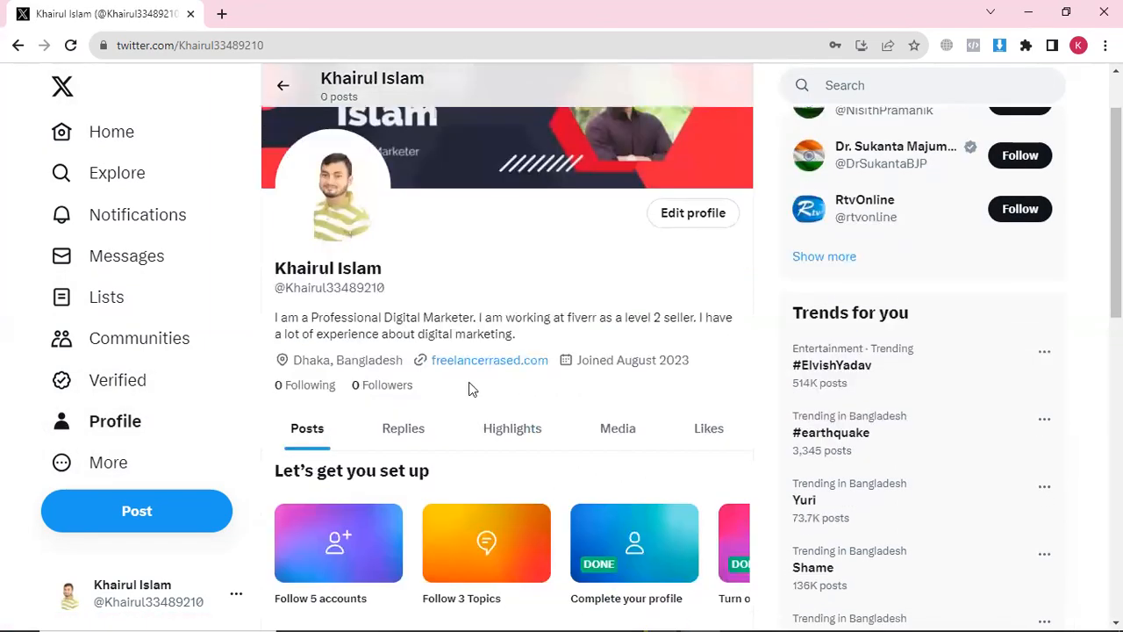
{"action": "scroll", "coordinate": [494, 394], "scroll_direction": "up", "scroll_amount": 1}
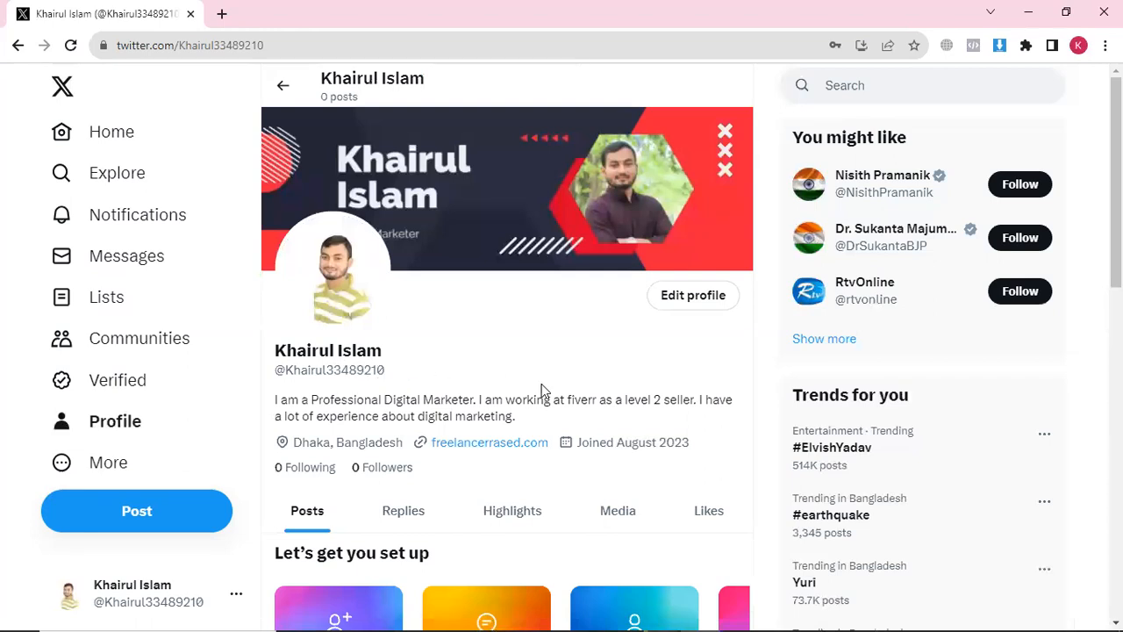
{"action": "scroll", "coordinate": [572, 394], "scroll_direction": "down", "scroll_amount": 3}
{"action": "scroll", "coordinate": [371, 380], "scroll_direction": "up", "scroll_amount": 2}
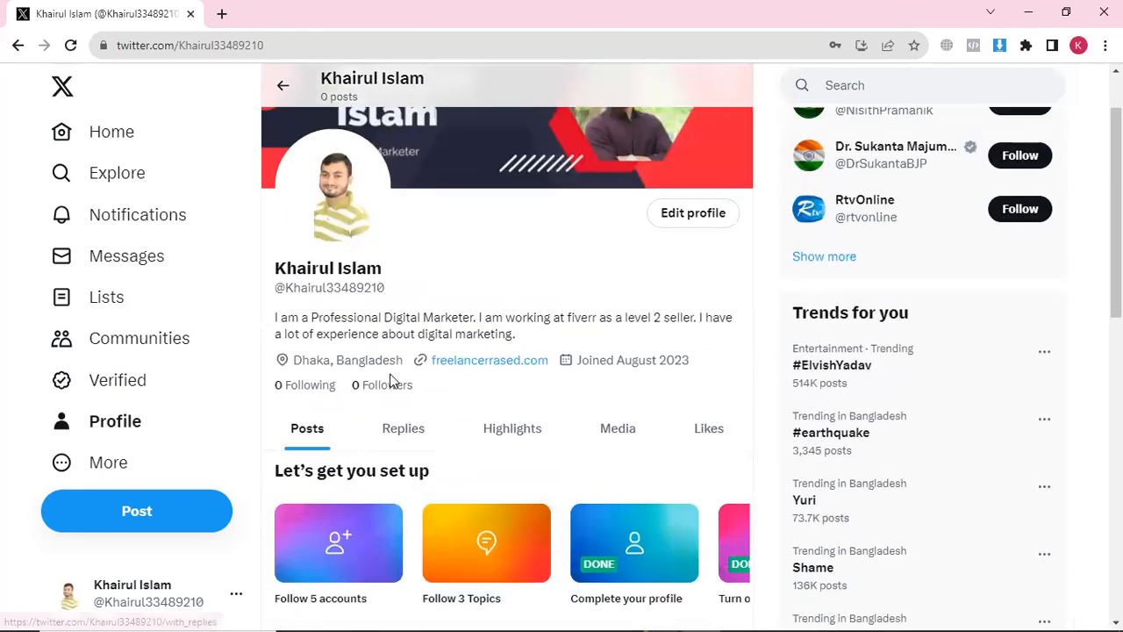
Start a new post and attach the Google call and lead ads thumbnail from Downloads
{"action": "left_click", "coordinate": [131, 516]}
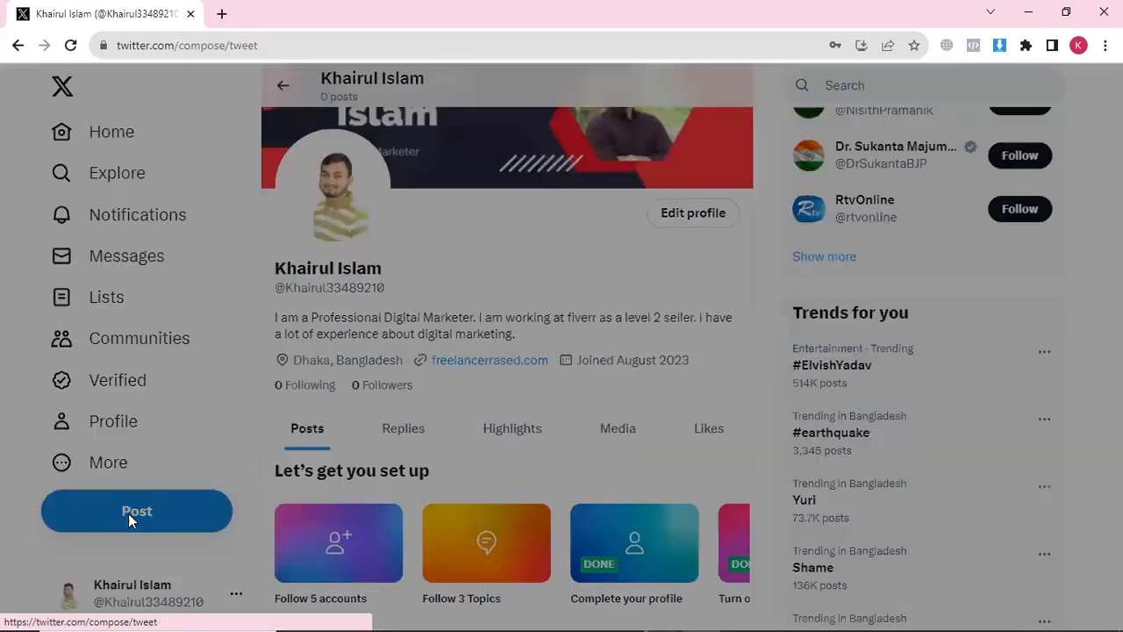
{"action": "left_click", "coordinate": [379, 228]}
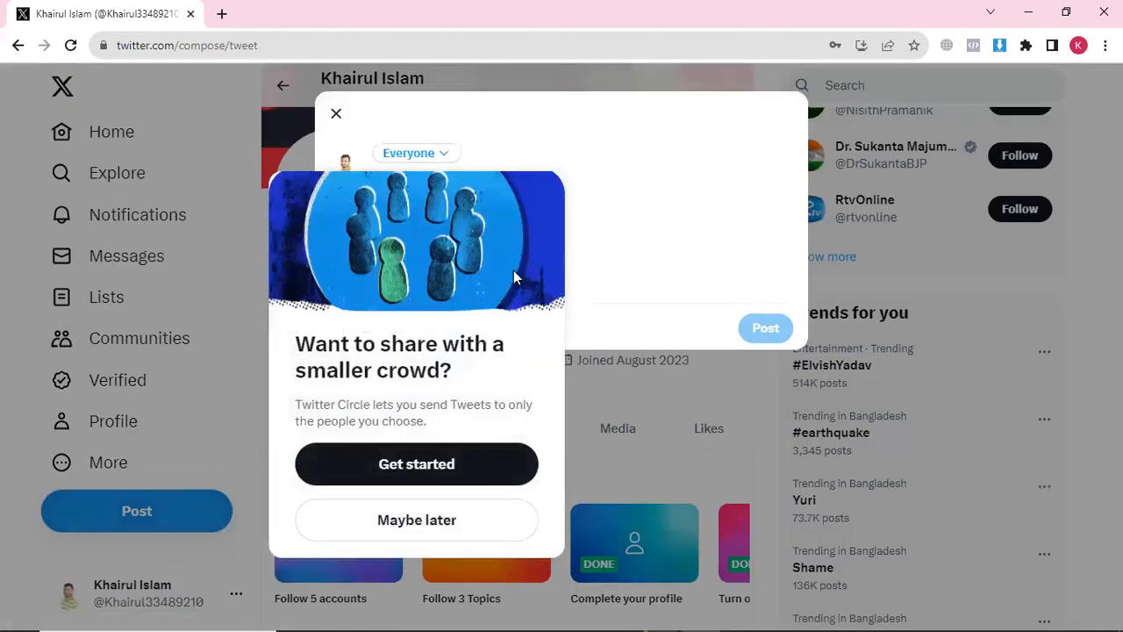
{"action": "left_click", "coordinate": [417, 519]}
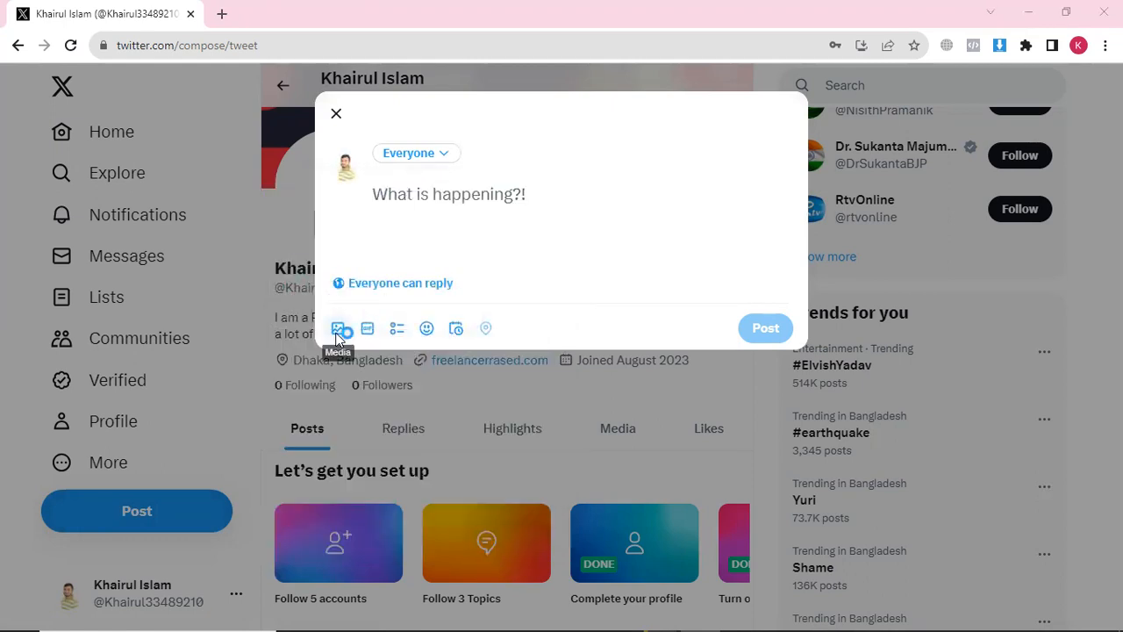
{"action": "left_click", "coordinate": [335, 330]}
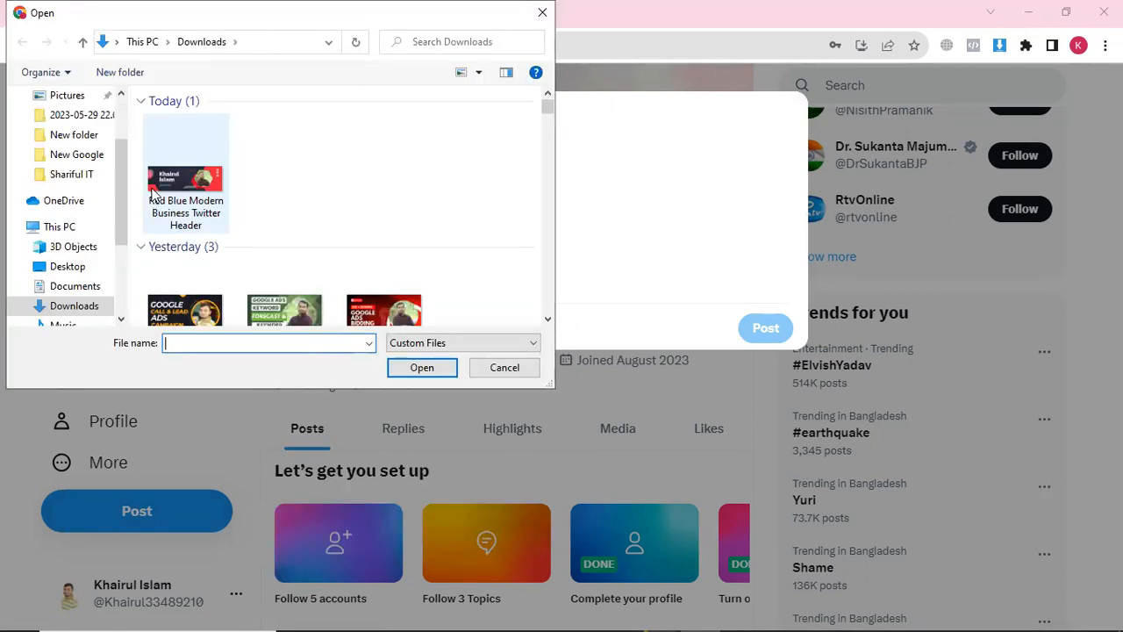
{"action": "left_click", "coordinate": [175, 182]}
{"action": "left_click", "coordinate": [201, 306]}
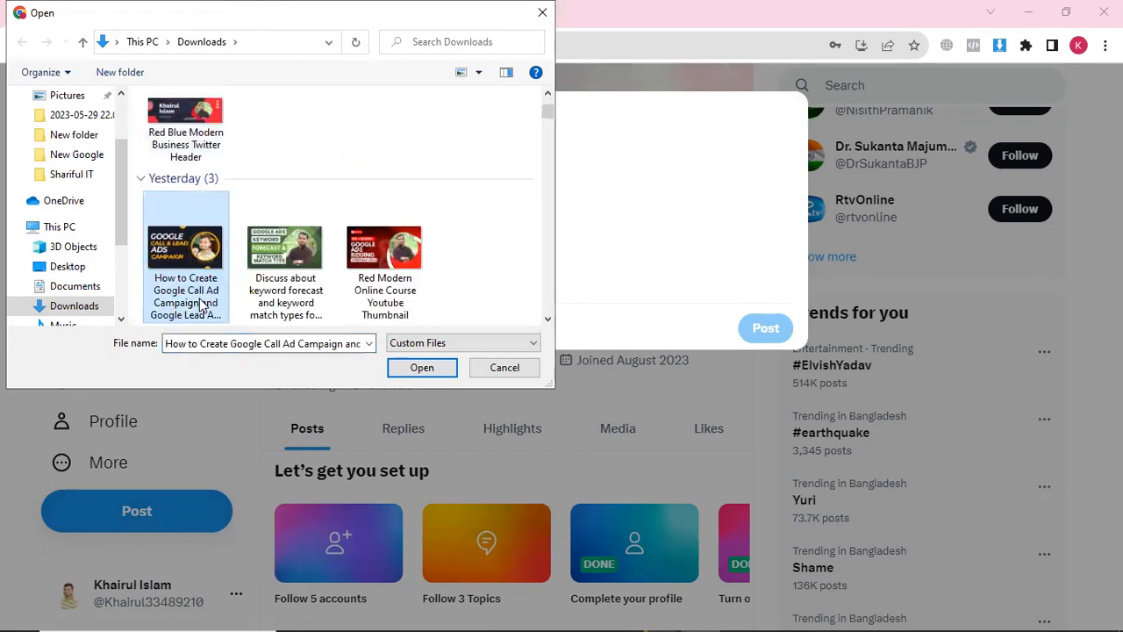
{"action": "left_click", "coordinate": [422, 367]}
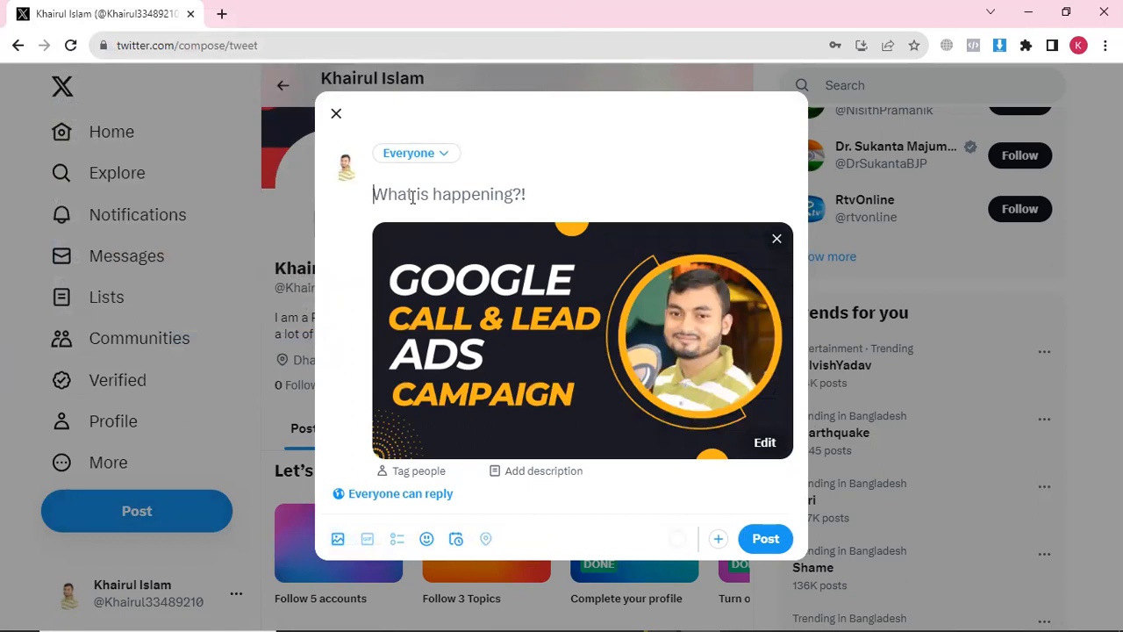
Write the caption 'How to create a google call and lead ads campaign.' and start a new line
{"action": "left_click", "coordinate": [413, 197]}
{"action": "type", "text": "How to cr"}
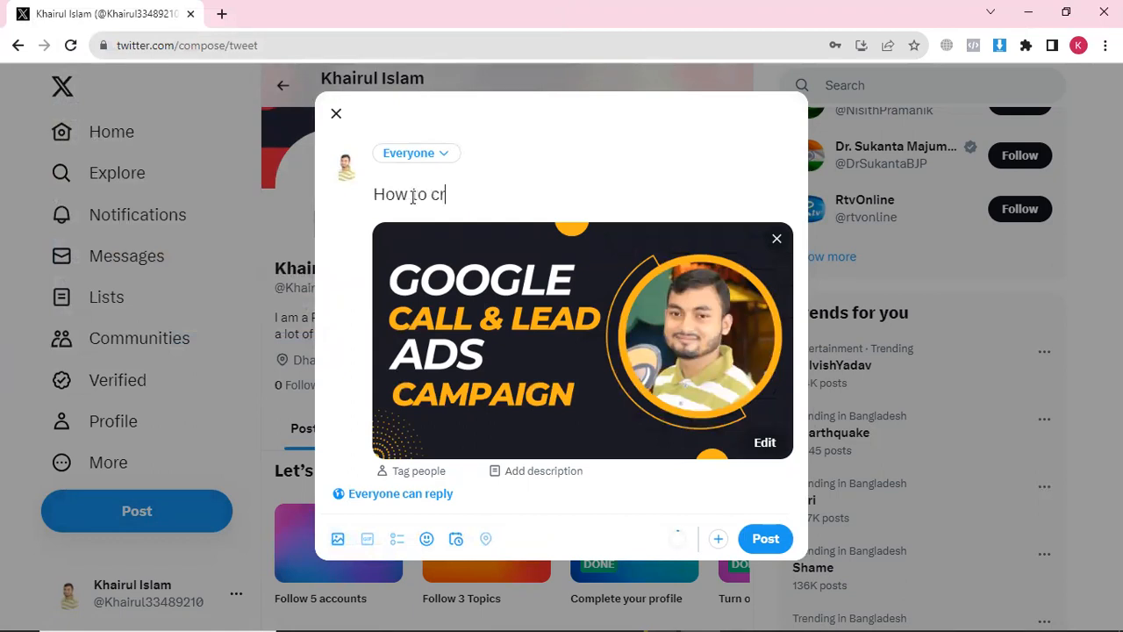
{"action": "type", "text": "eate a google call ads"}
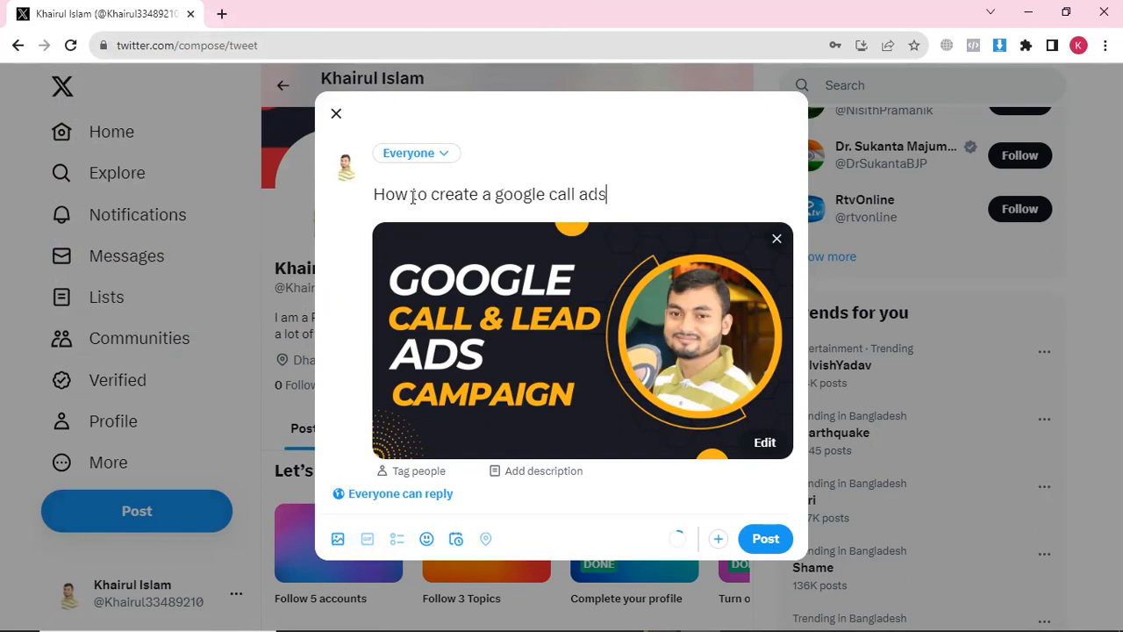
{"action": "type", "text": "nd lead ads campaign"}
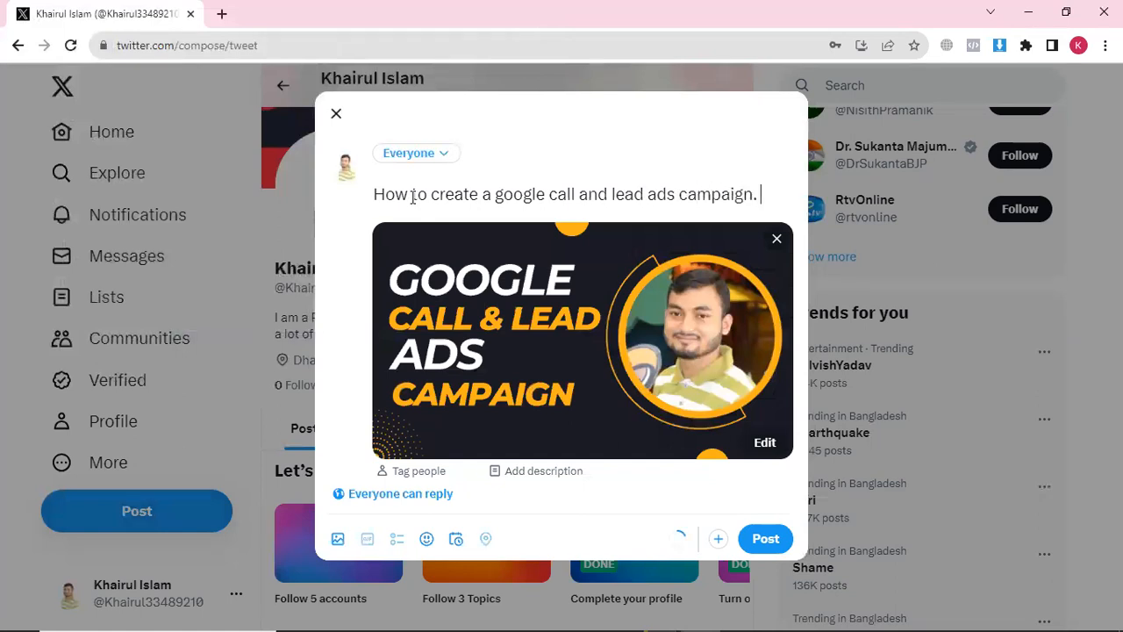
{"action": "type", "text": "."}
{"action": "key", "text": "Return"}
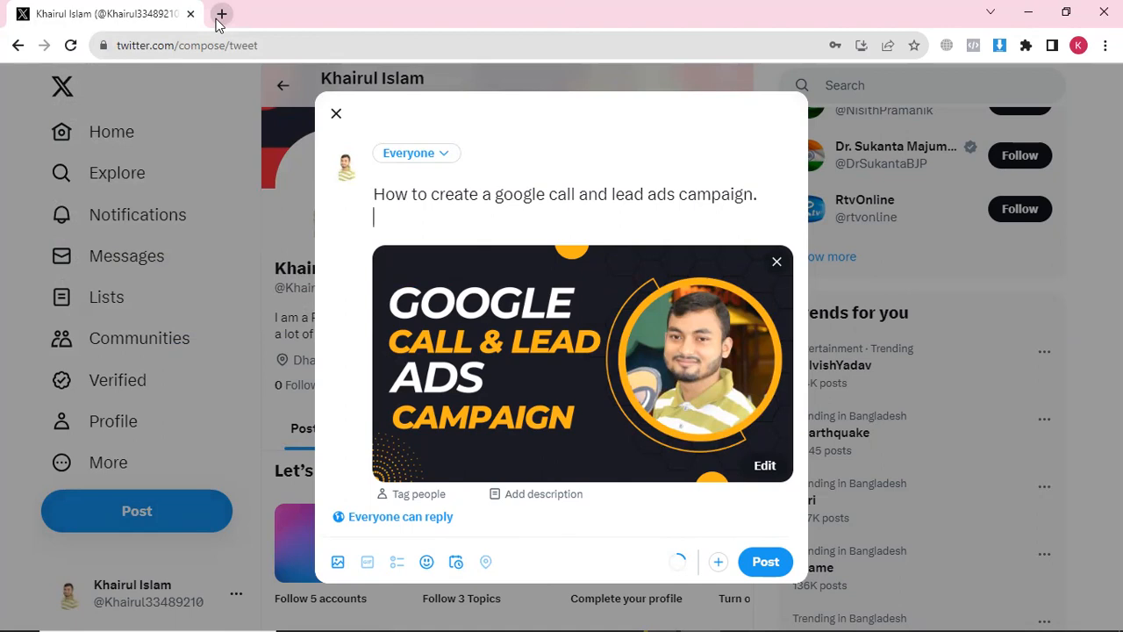
Search 'newpaper' in a new tab and open The Daily Sangram from the Bangla newspapers list
{"action": "left_click", "coordinate": [223, 14]}
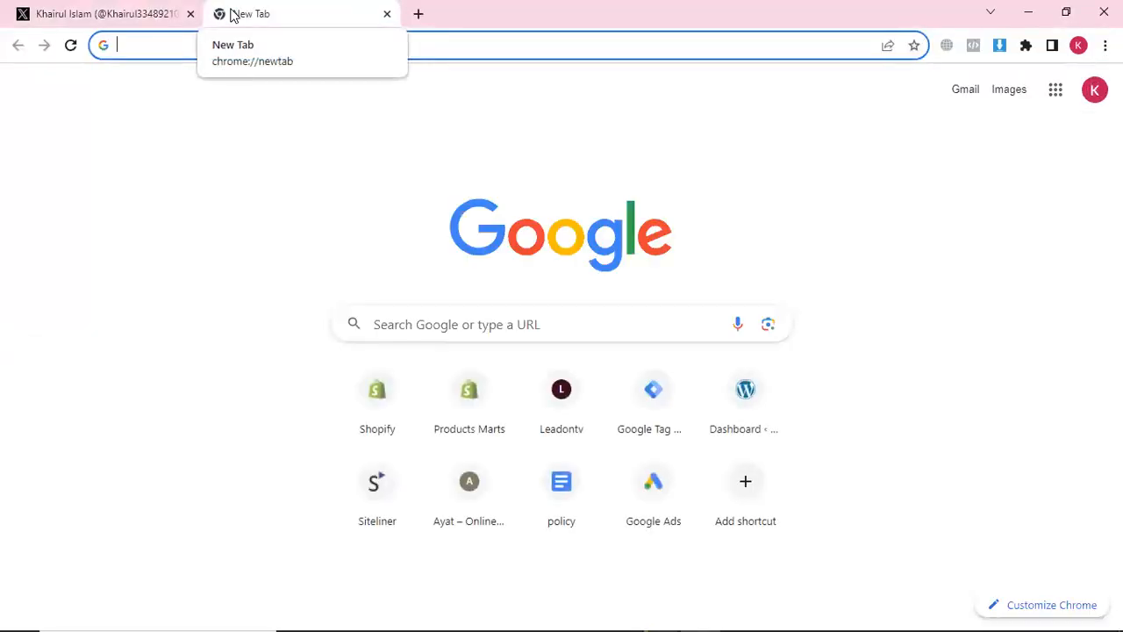
{"action": "type", "text": "newpaper"}
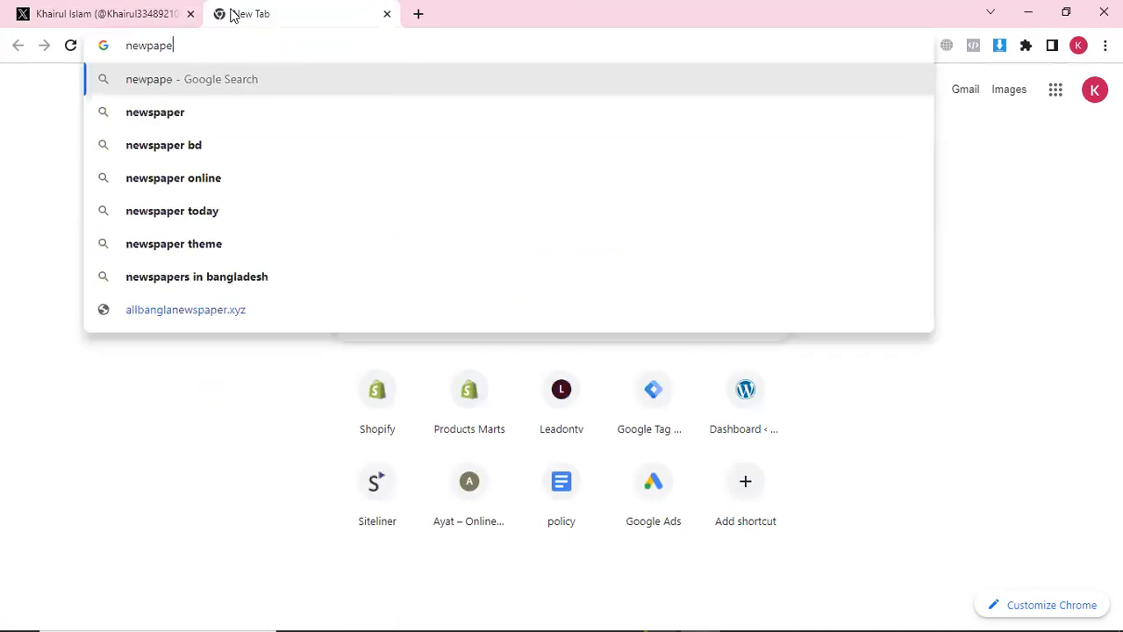
{"action": "key", "text": "Return"}
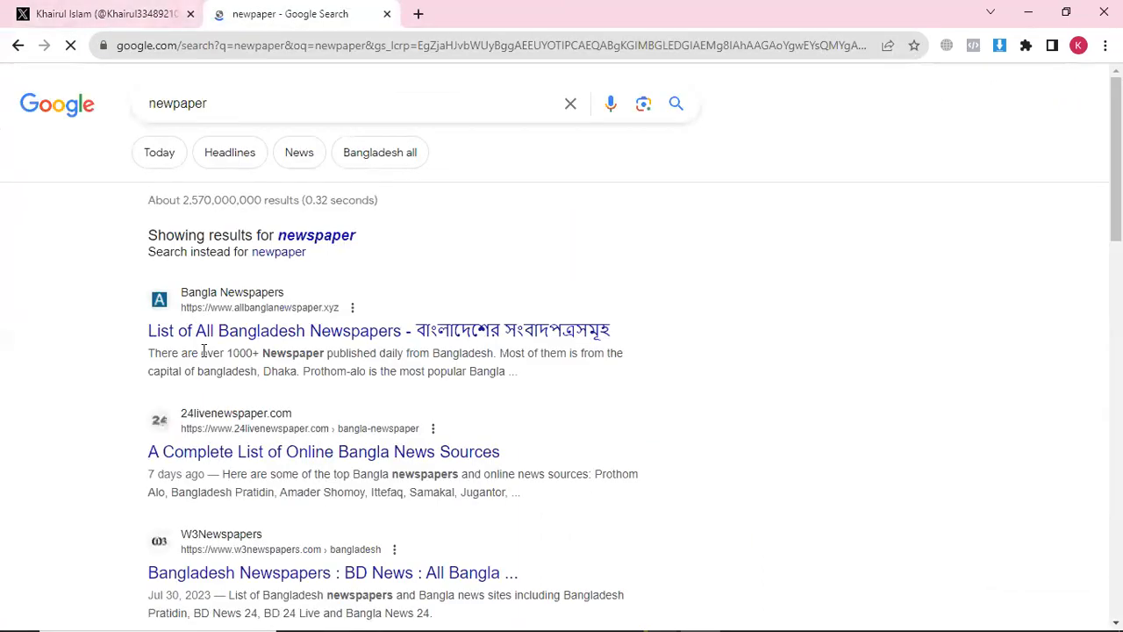
{"action": "left_click", "coordinate": [208, 337]}
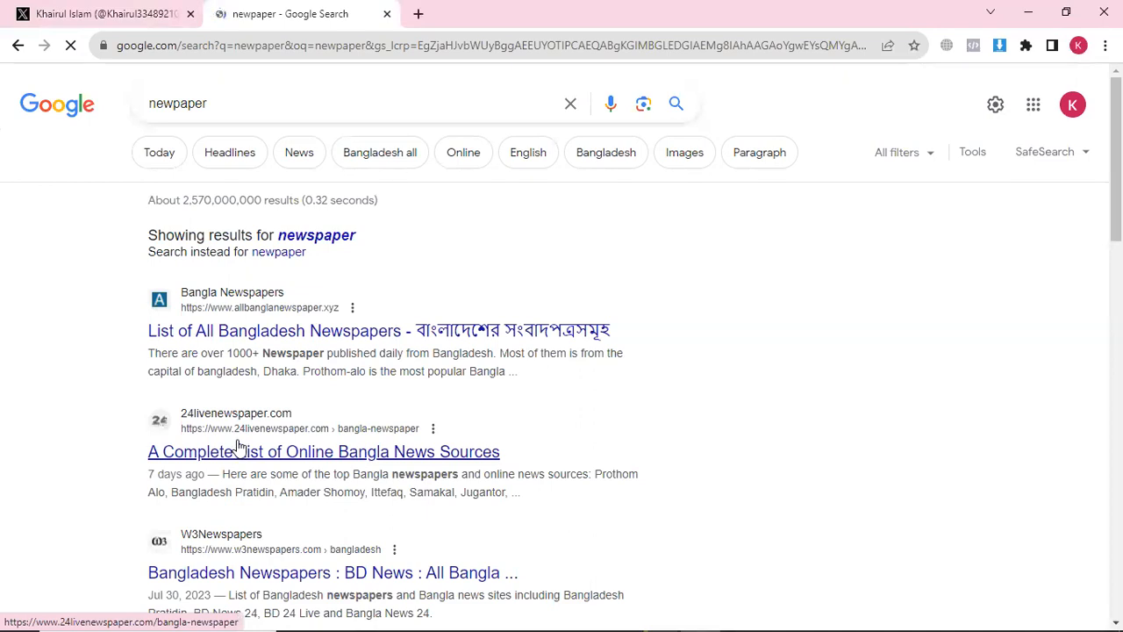
{"action": "left_click", "coordinate": [237, 447]}
{"action": "scroll", "coordinate": [417, 401], "scroll_direction": "down", "scroll_amount": 2}
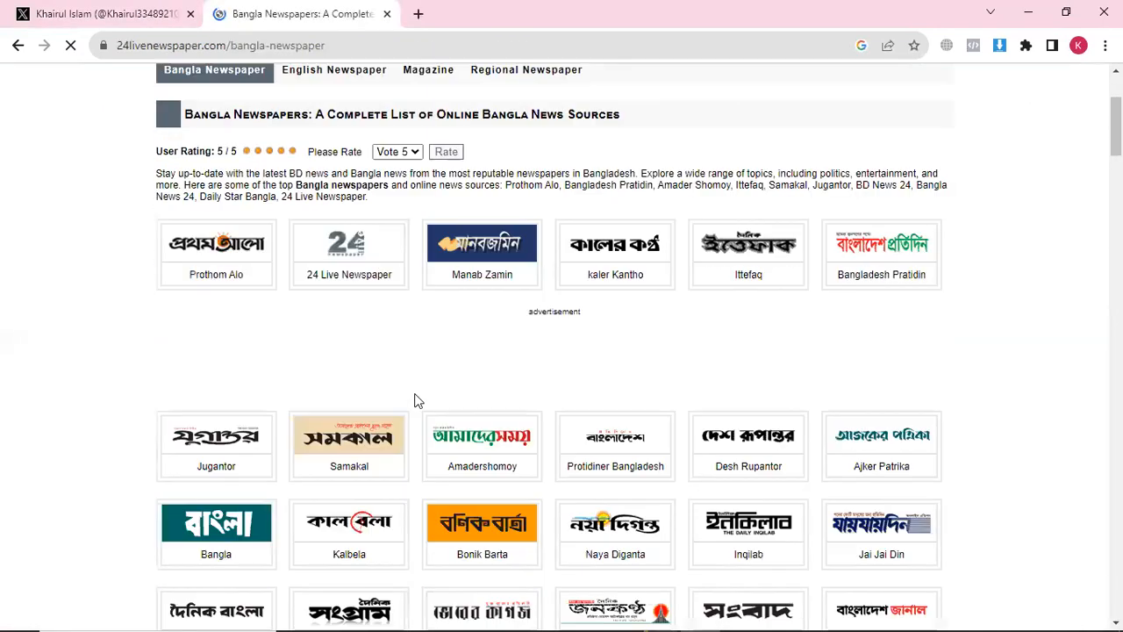
{"action": "scroll", "coordinate": [418, 401], "scroll_direction": "down", "scroll_amount": 4}
{"action": "scroll", "coordinate": [416, 396], "scroll_direction": "up", "scroll_amount": 1}
{"action": "left_click", "coordinate": [389, 325]}
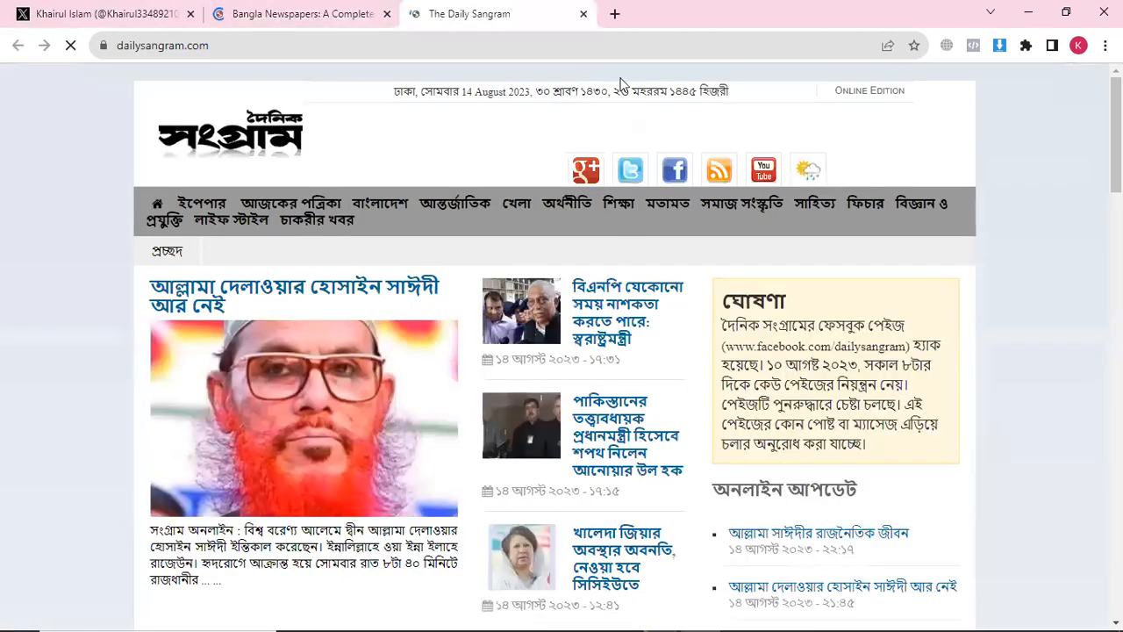
Search 'lorem ipsum' in a new tab and open the Wikipedia Lorem ipsum article
{"action": "left_click", "coordinate": [614, 13]}
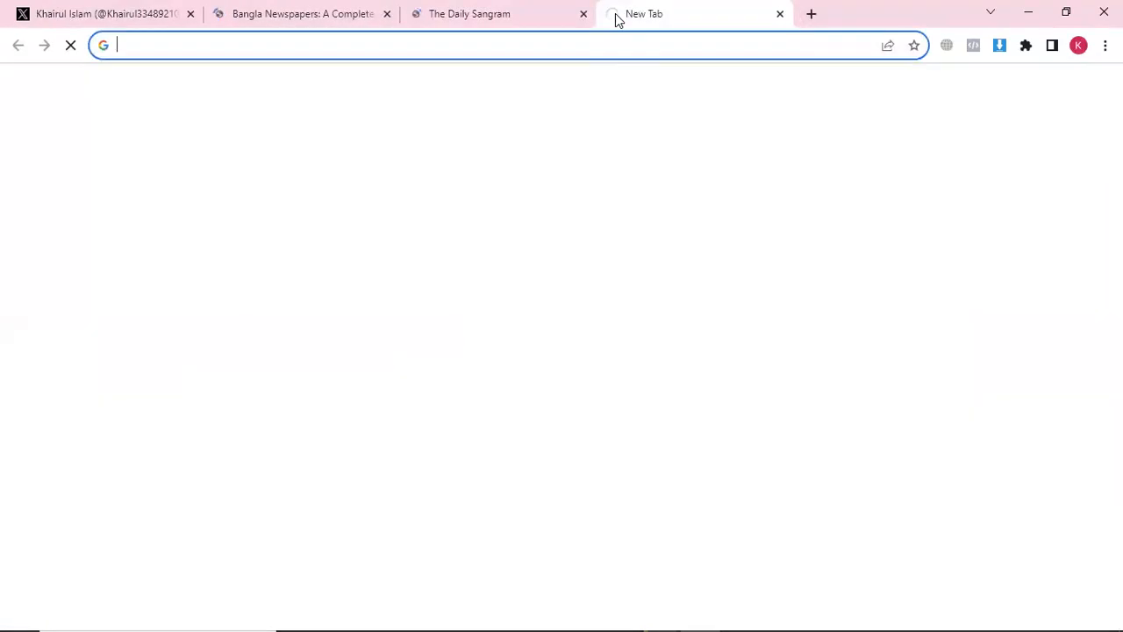
{"action": "type", "text": "lorem"}
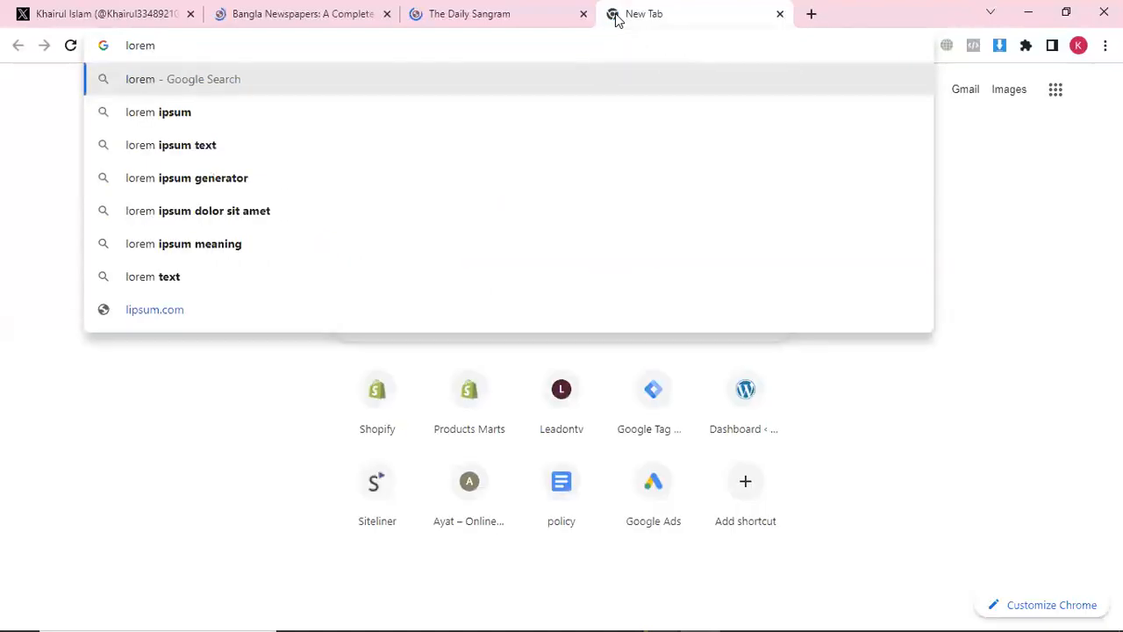
{"action": "key", "text": "Down"}
{"action": "key", "text": "Return"}
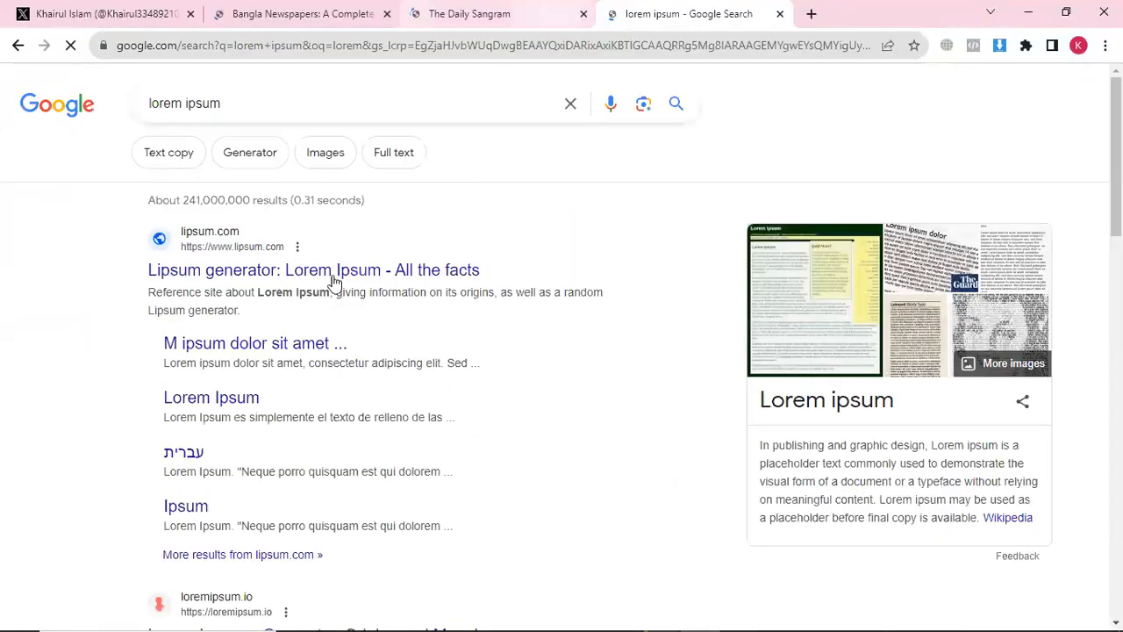
{"action": "scroll", "coordinate": [250, 280], "scroll_direction": "down", "scroll_amount": 4}
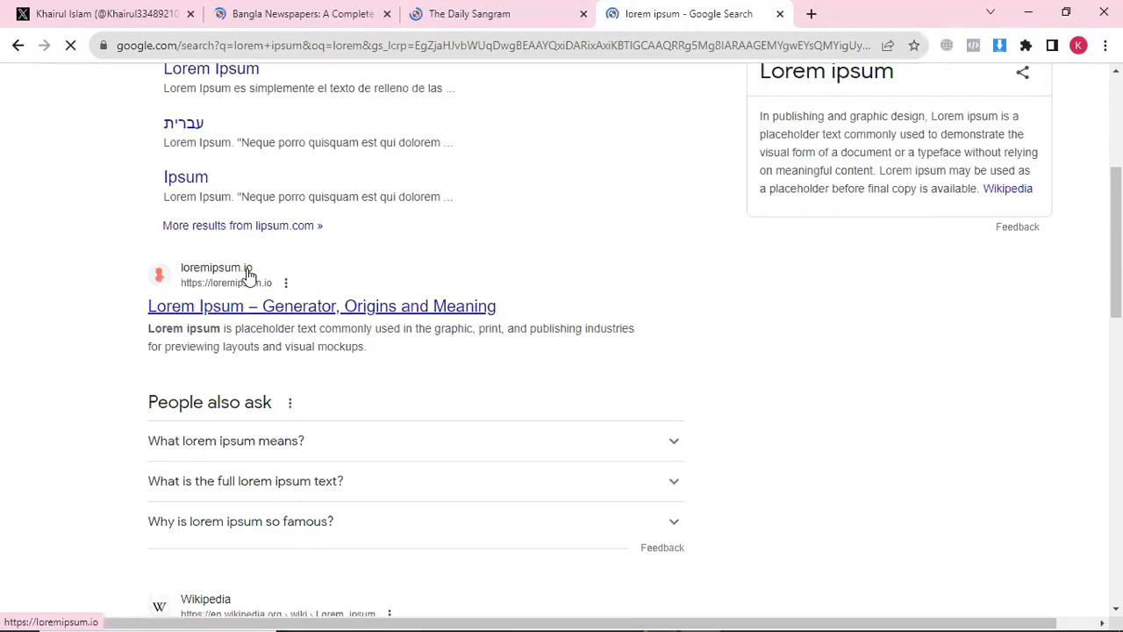
{"action": "scroll", "coordinate": [249, 275], "scroll_direction": "down", "scroll_amount": 4}
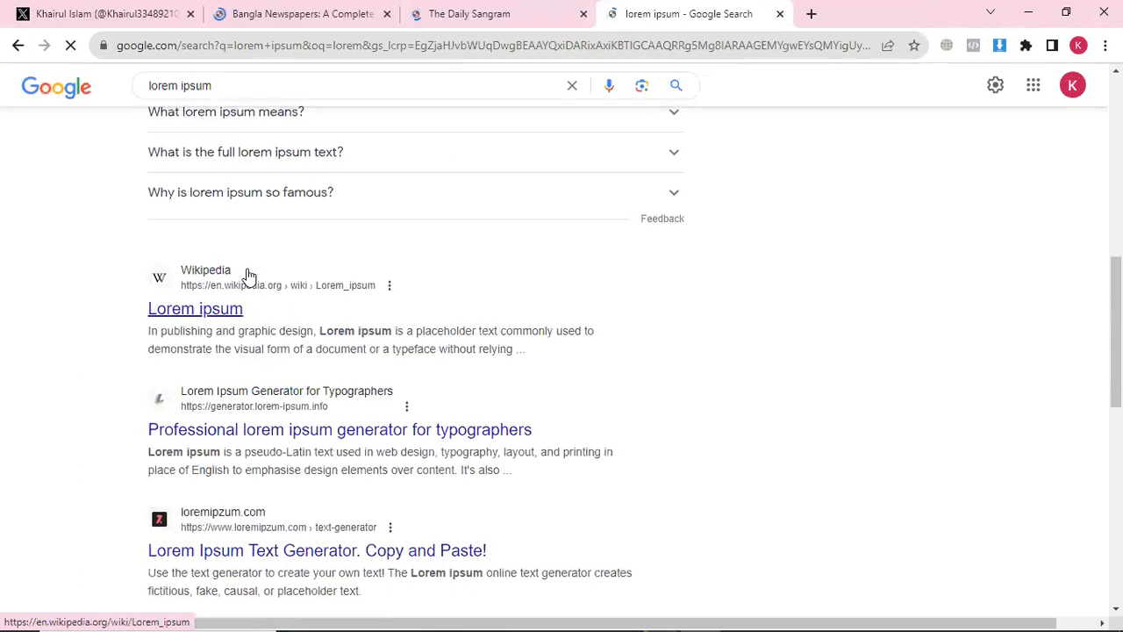
{"action": "left_click", "coordinate": [224, 314]}
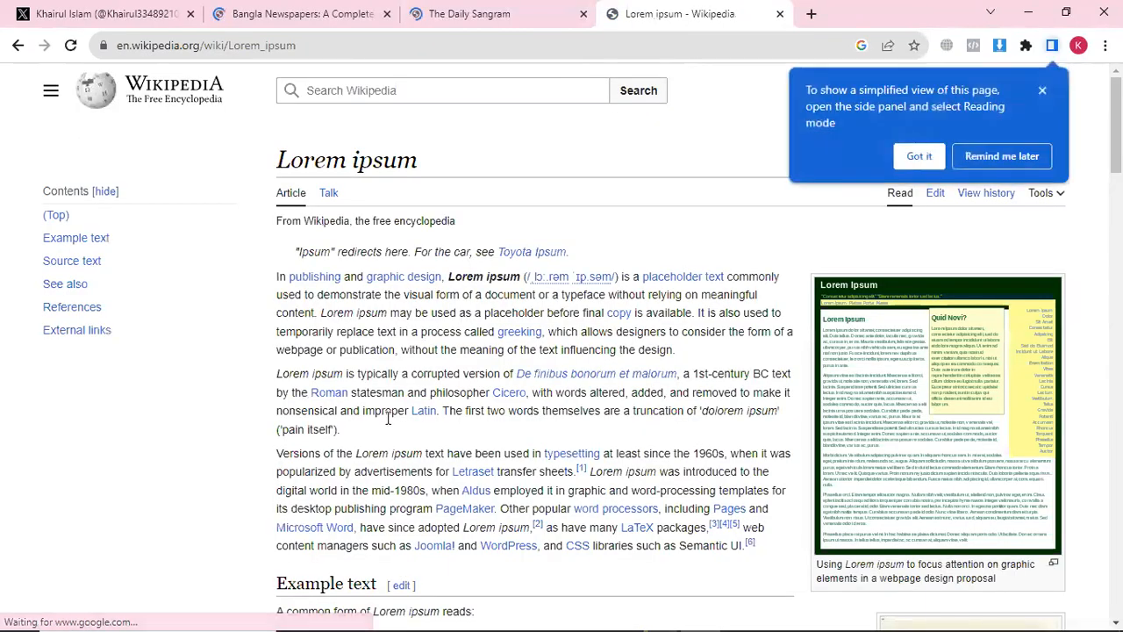
Copy the article's two opening paragraphs and return to the X post draft
{"action": "left_click_drag", "start_coordinate": [367, 429], "coordinate": [279, 279]}
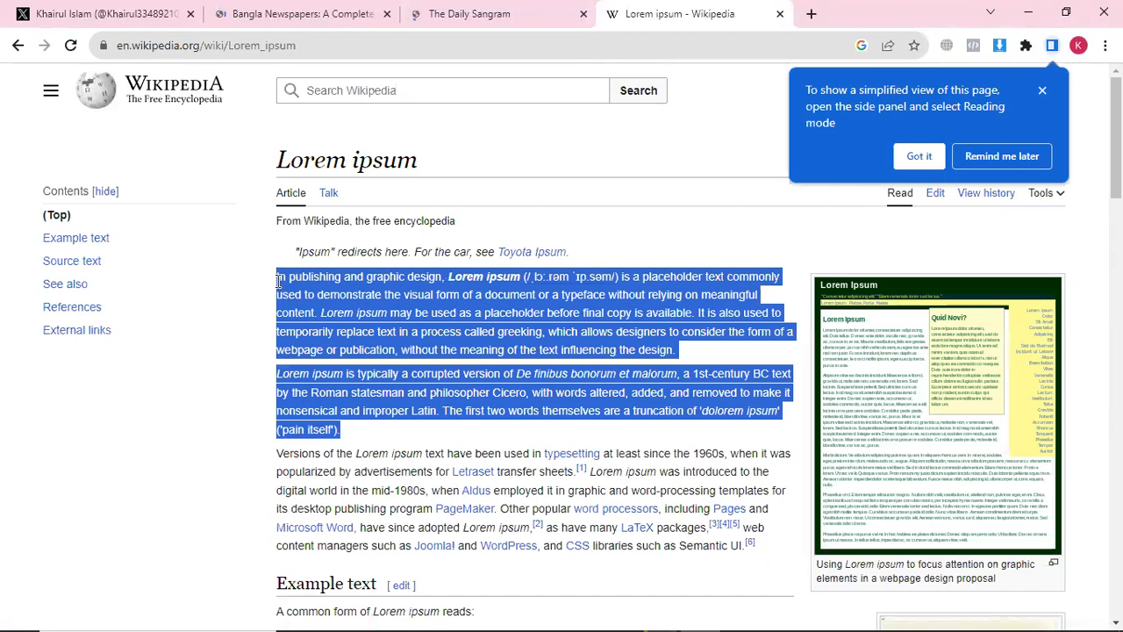
{"action": "right_click", "coordinate": [290, 288]}
{"action": "left_click", "coordinate": [317, 296]}
{"action": "left_click", "coordinate": [138, 12]}
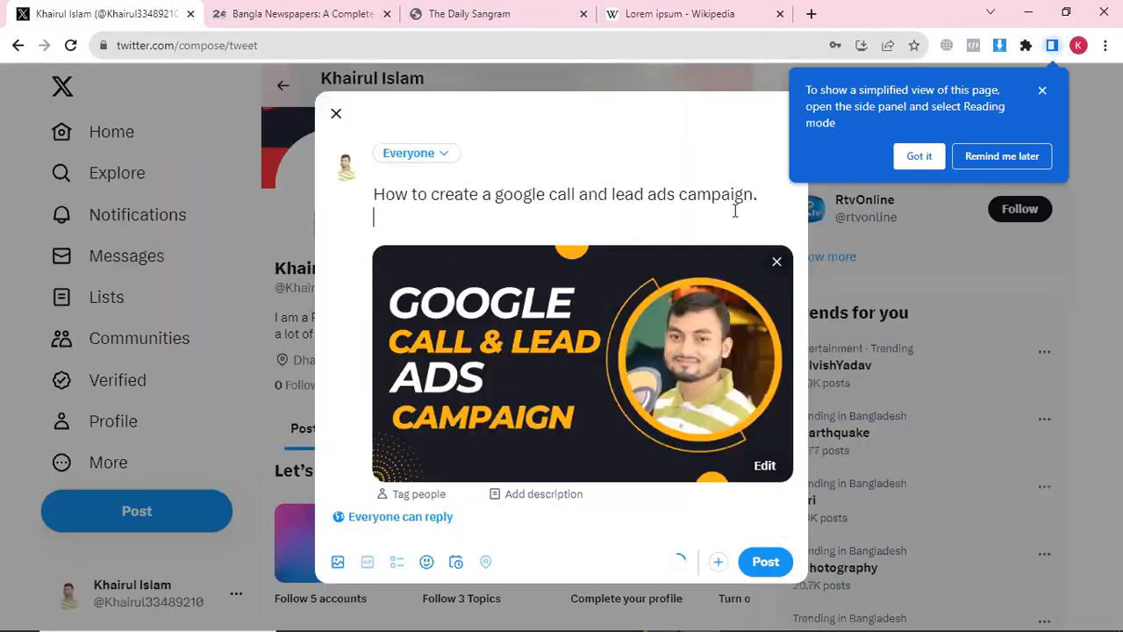
{"action": "left_click", "coordinate": [381, 219]}
{"action": "key", "text": "Return"}
{"action": "right_click", "coordinate": [379, 226]}
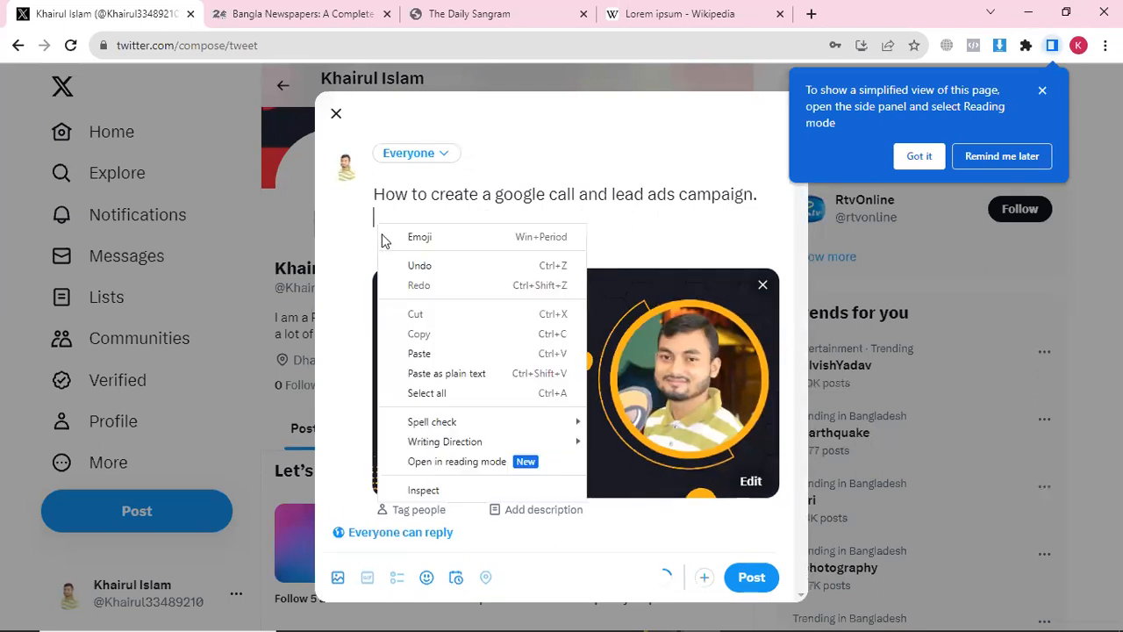
{"action": "left_click", "coordinate": [419, 353]}
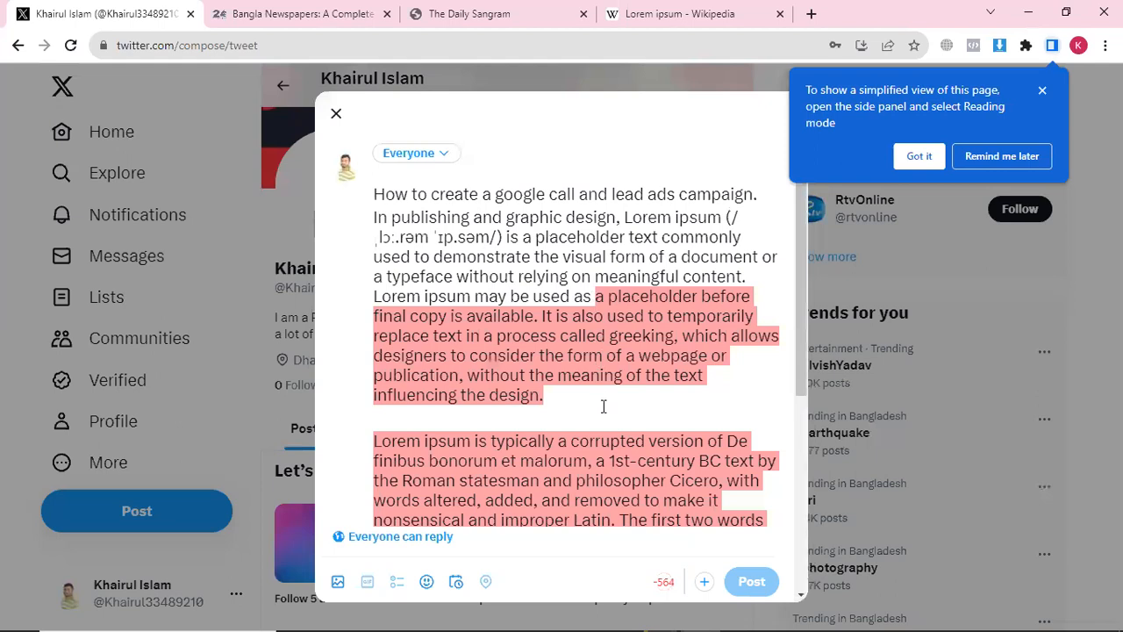
{"action": "left_click_drag", "start_coordinate": [595, 295], "coordinate": [572, 276]}
{"action": "left_click", "coordinate": [471, 270]}
{"action": "left_click_drag", "start_coordinate": [375, 216], "coordinate": [762, 519]}
{"action": "key", "text": "BackSpace"}
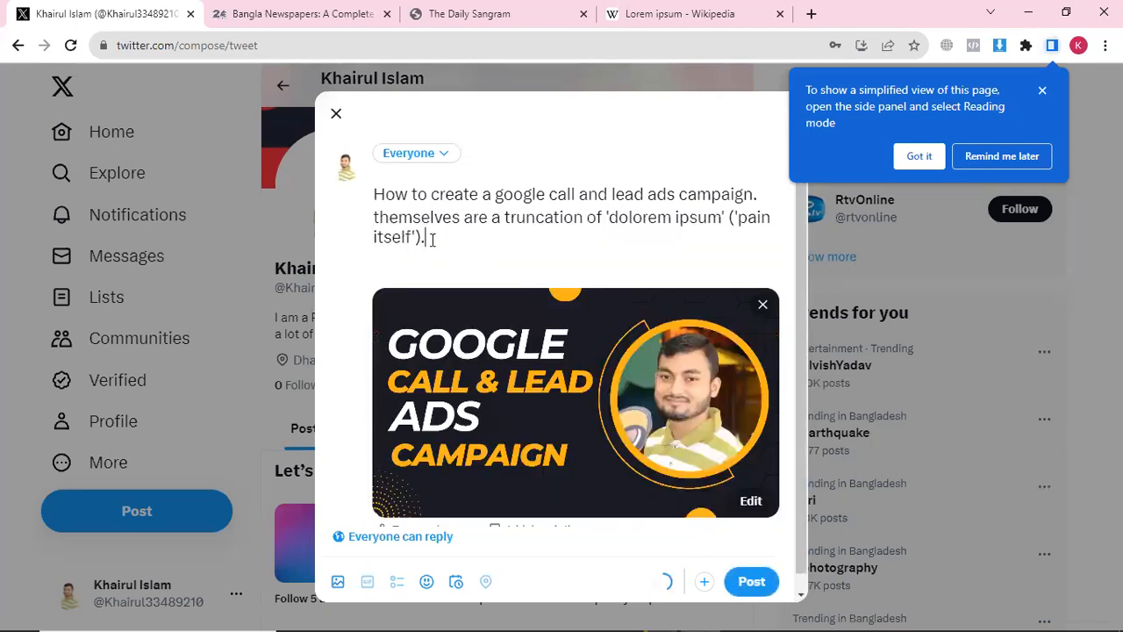
{"action": "left_click_drag", "start_coordinate": [432, 239], "coordinate": [378, 222]}
{"action": "key", "text": "BackSpace"}
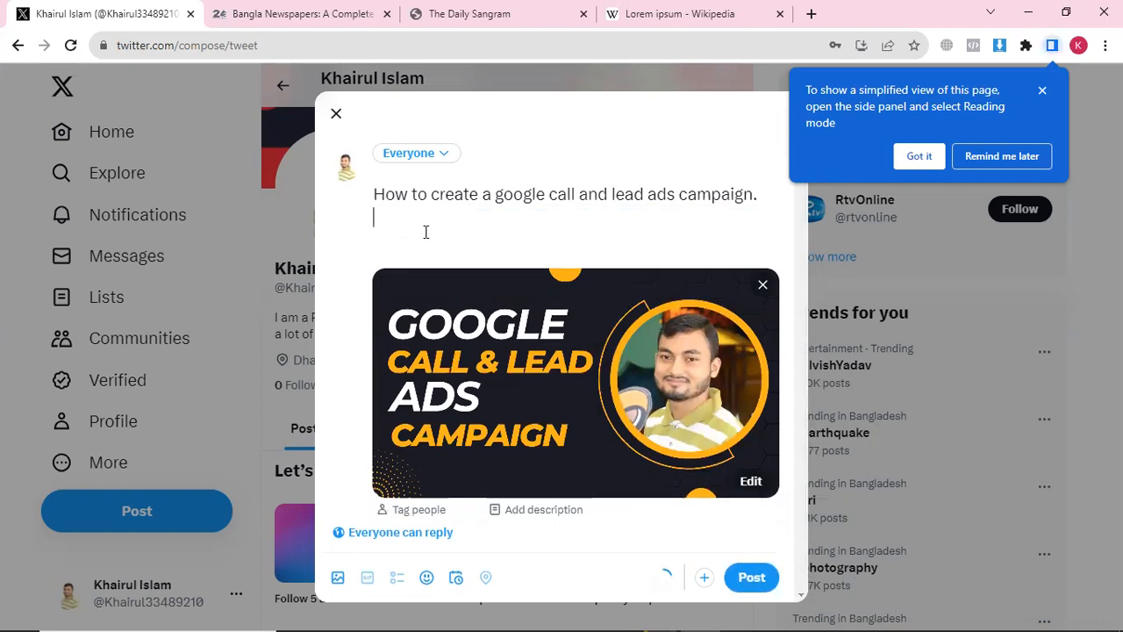
Add the line 'You can learn how to create a google ads pampaign peroperly.'
{"action": "type", "text": "You can learn howt"}
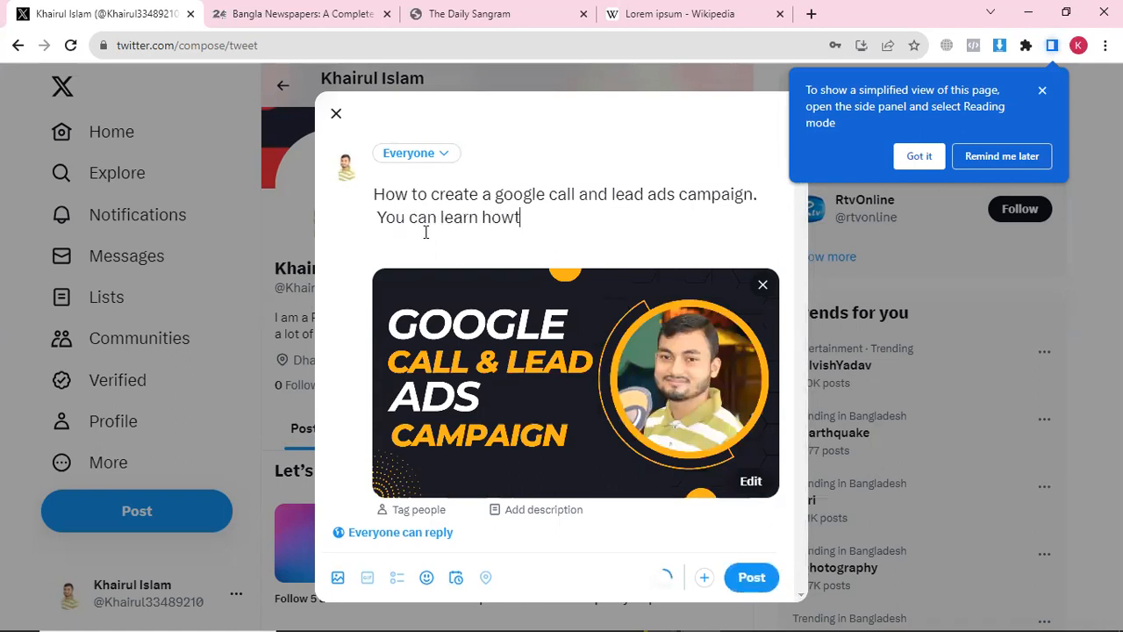
{"action": "key", "text": "BackSpace"}
{"action": "type", "text": "to create a google ads p"}
{"action": "type", "text": "ampaign p"}
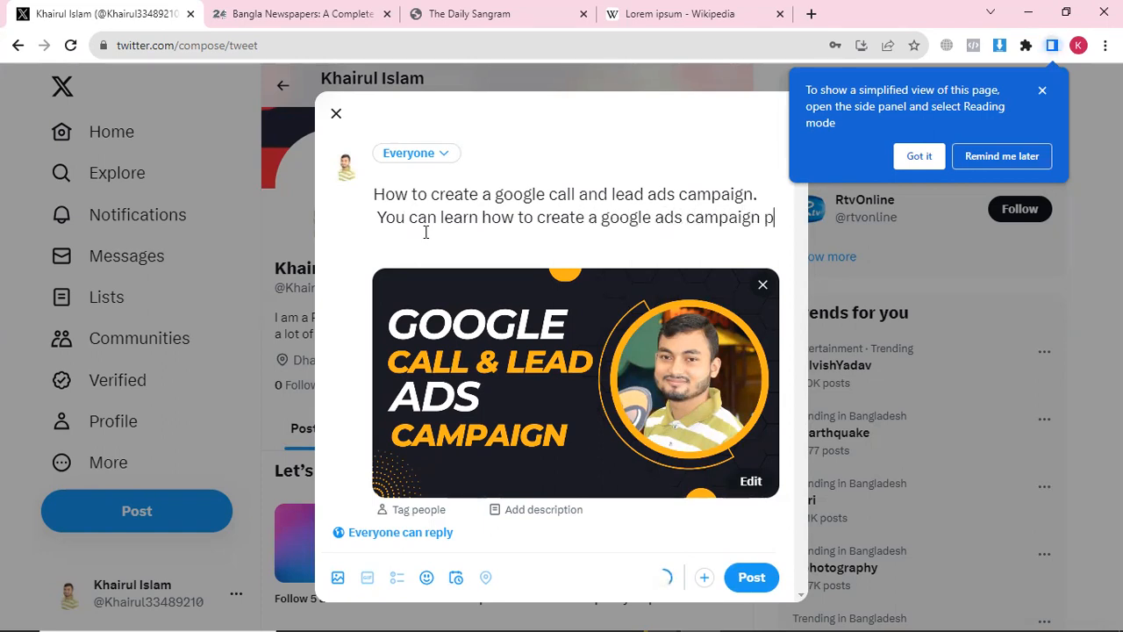
{"action": "type", "text": "eroperly."}
{"action": "key", "text": "Return"}
{"action": "key", "text": "Return"}
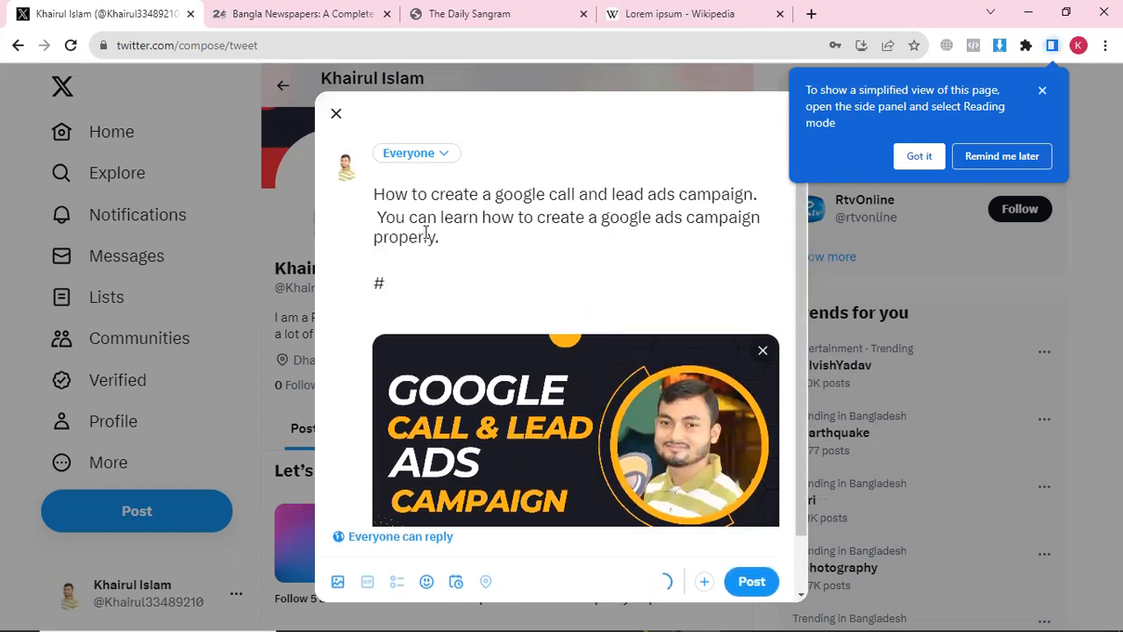
Add hashtags #googleAds #googleCallAds #googleLeadAds and publish the post
{"action": "type", "text": "#googl"}
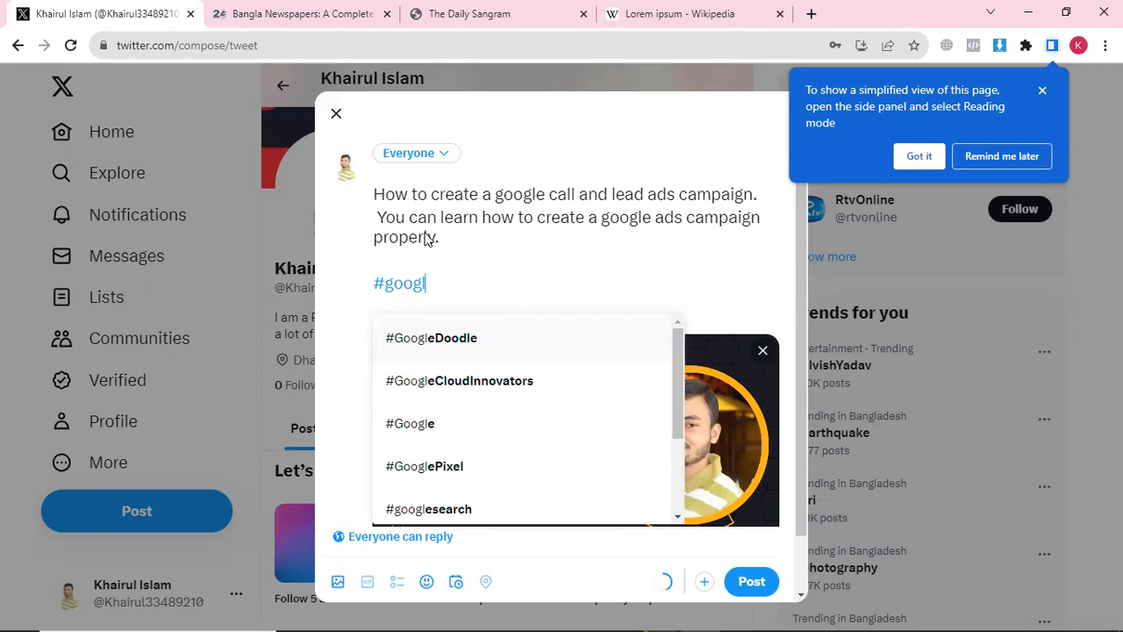
{"action": "type", "text": "eAds"}
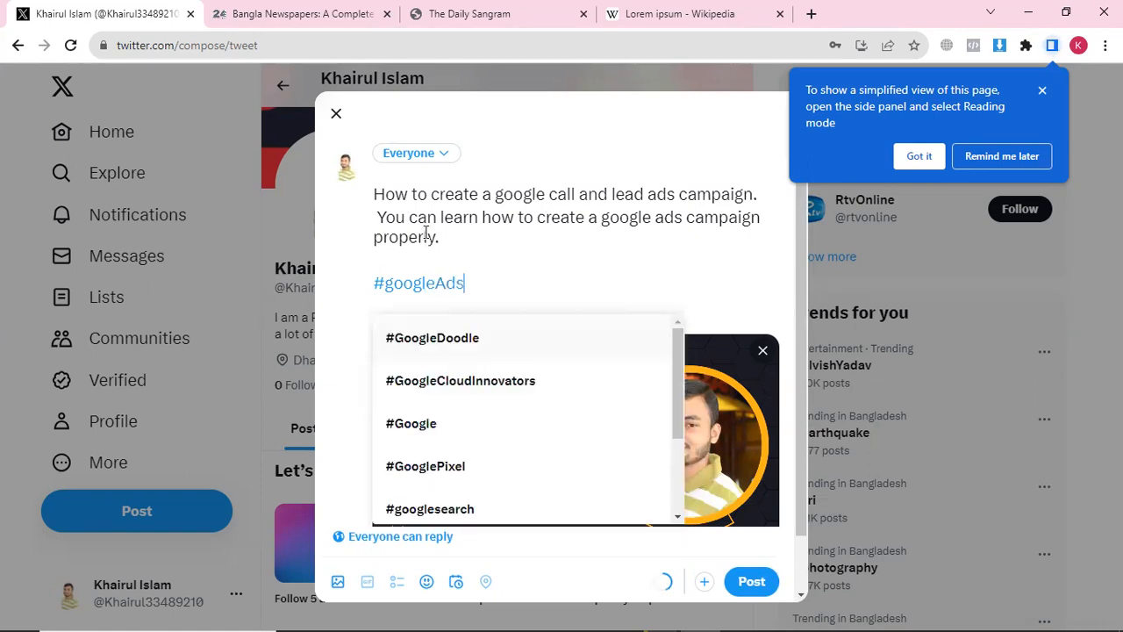
{"action": "type", "text": " #googleCall"}
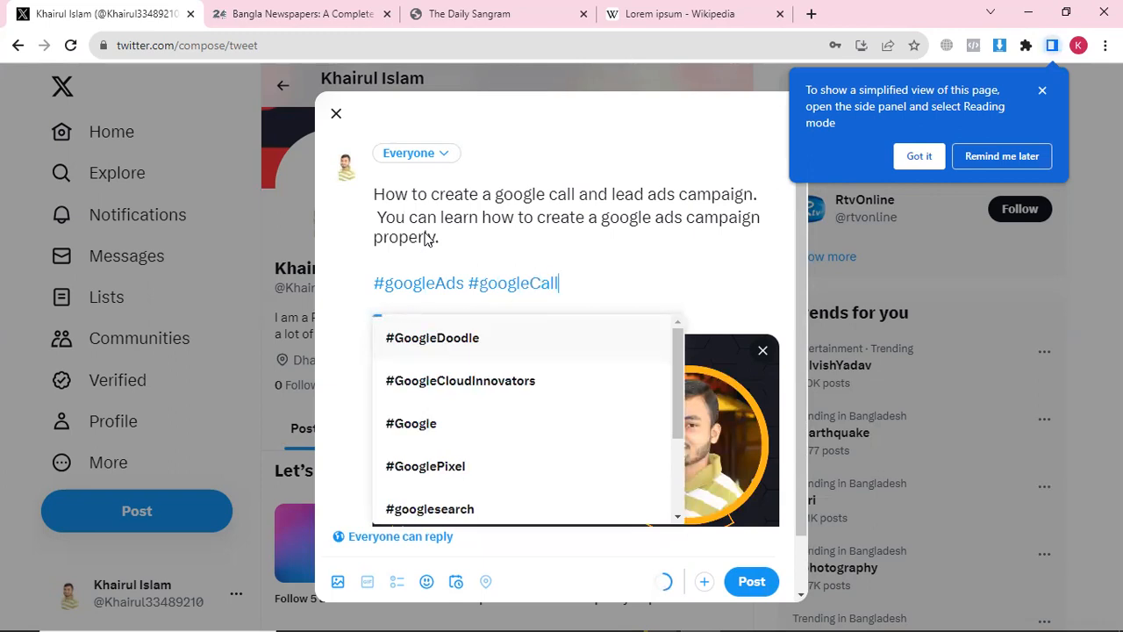
{"action": "type", "text": "Ads #"}
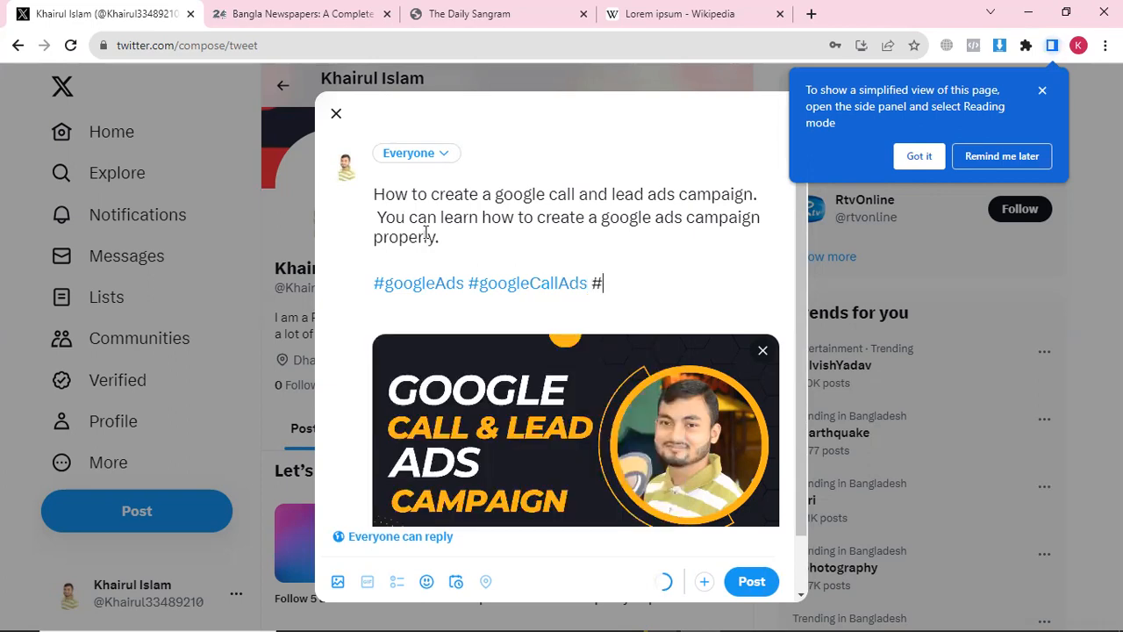
{"action": "type", "text": "google"}
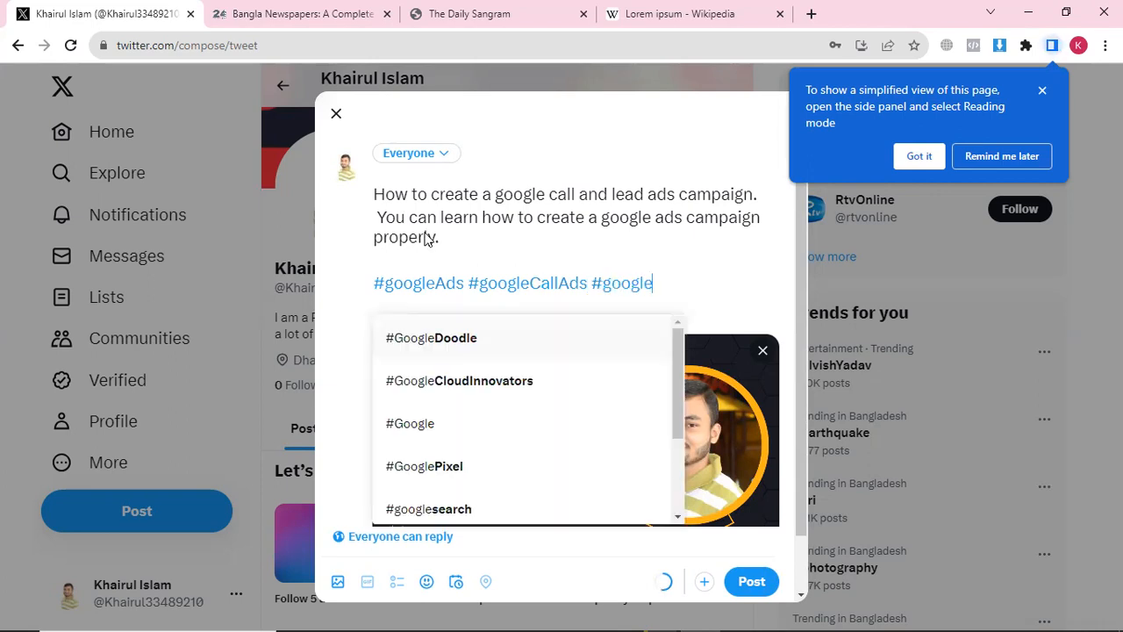
{"action": "type", "text": "Lea"}
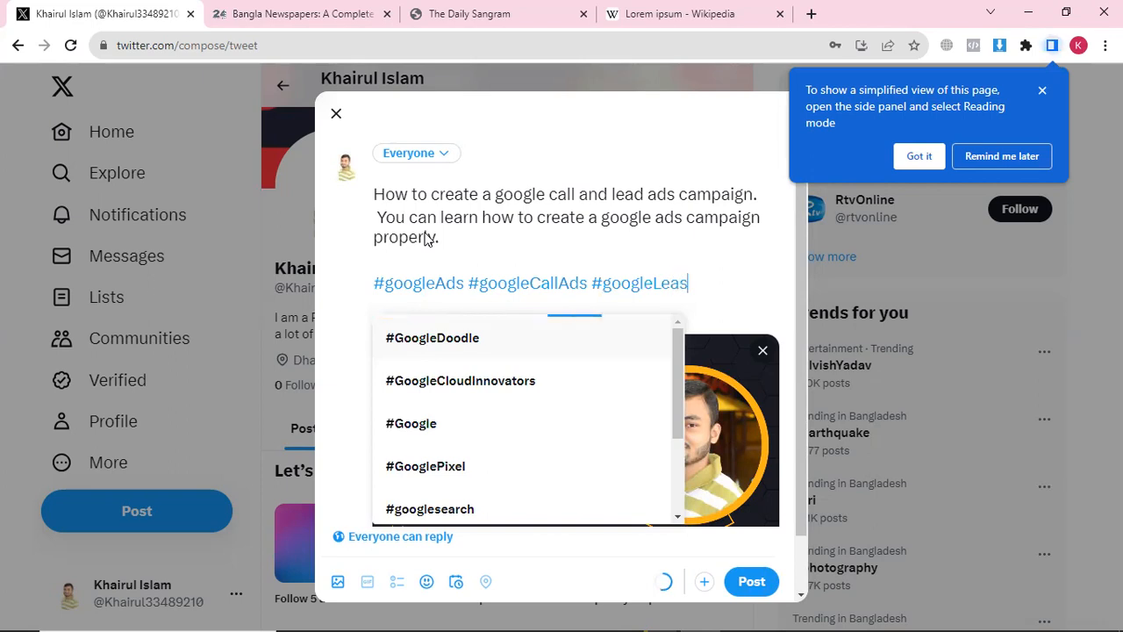
{"action": "type", "text": "s"}
{"action": "key", "text": "BackSpace"}
{"action": "type", "text": "dAds"}
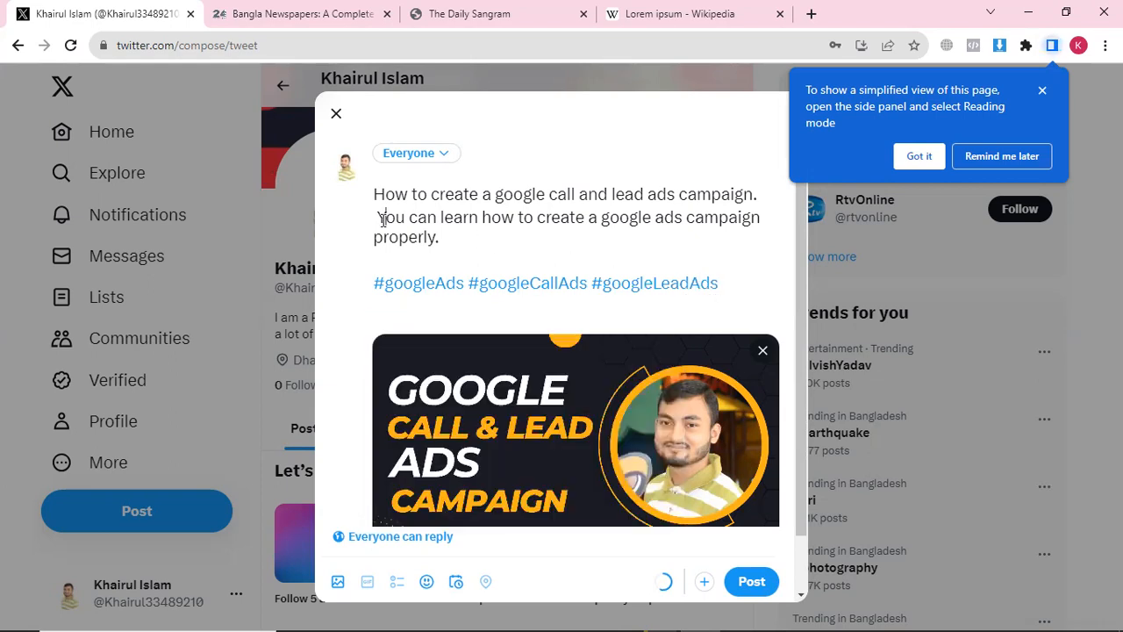
{"action": "key", "text": "Return"}
{"action": "scroll", "coordinate": [439, 321], "scroll_direction": "down", "scroll_amount": 1}
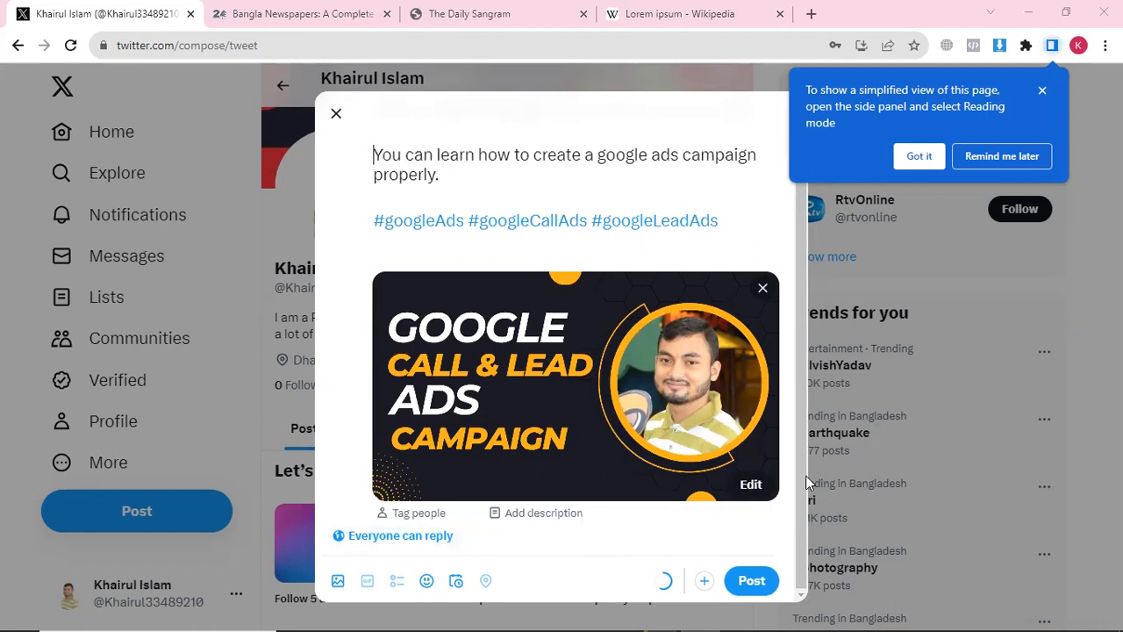
{"action": "left_click", "coordinate": [750, 581]}
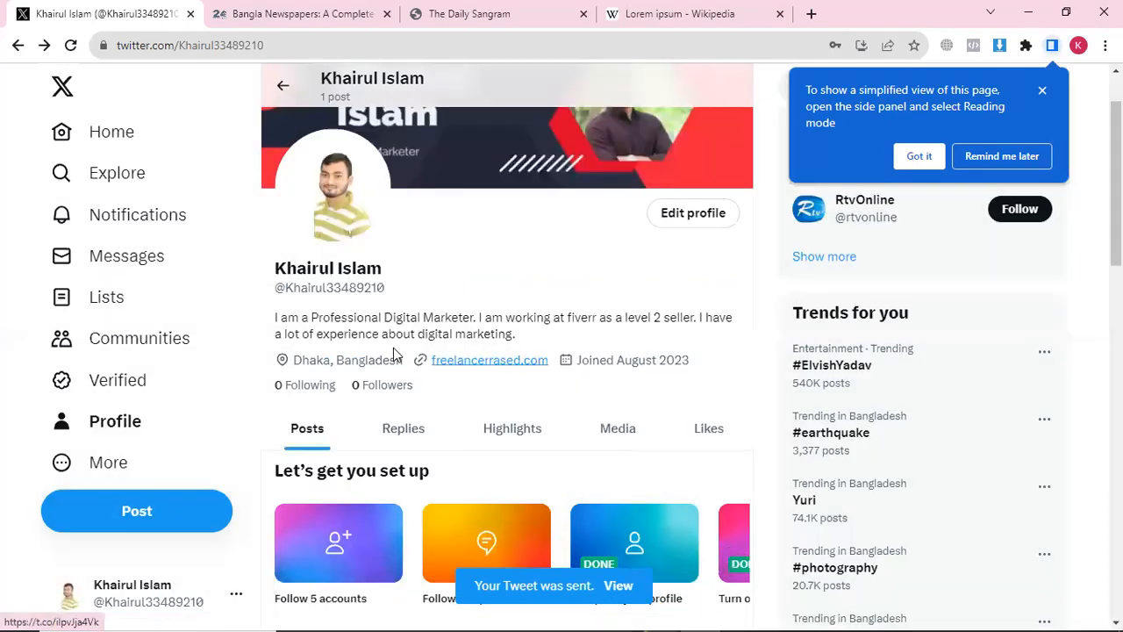
{"action": "scroll", "coordinate": [195, 436], "scroll_direction": "down", "scroll_amount": 1}
Start a new post with the Google Ads Keyword Forecast image and bring up its schedule form
{"action": "left_click", "coordinate": [133, 518]}
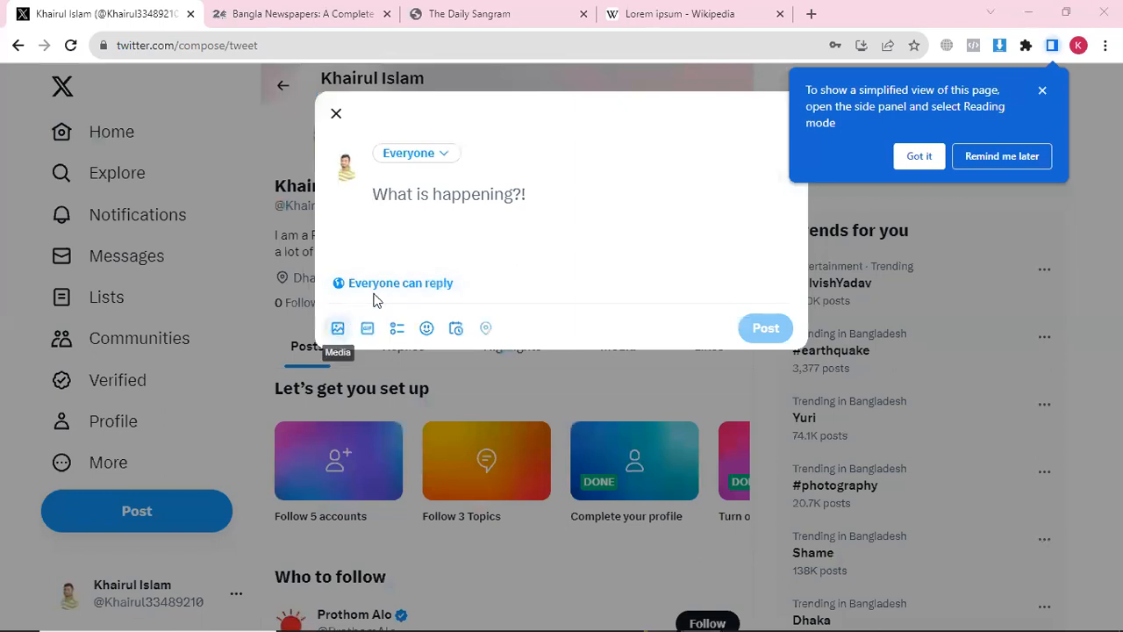
{"action": "left_click", "coordinate": [337, 328]}
{"action": "left_click", "coordinate": [283, 320]}
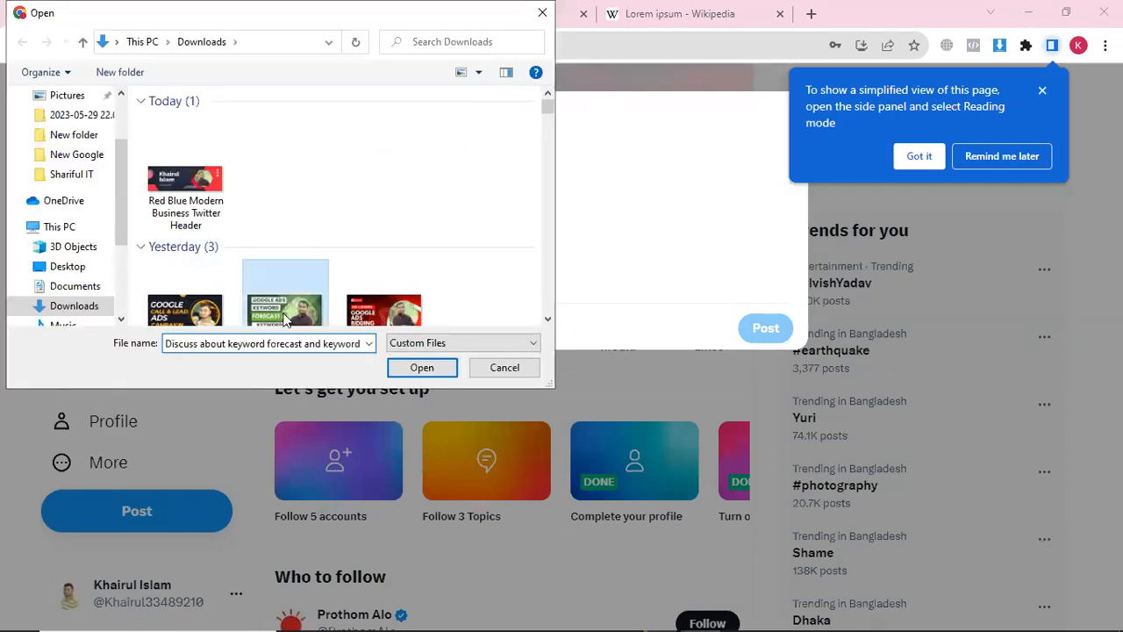
{"action": "left_click", "coordinate": [401, 366]}
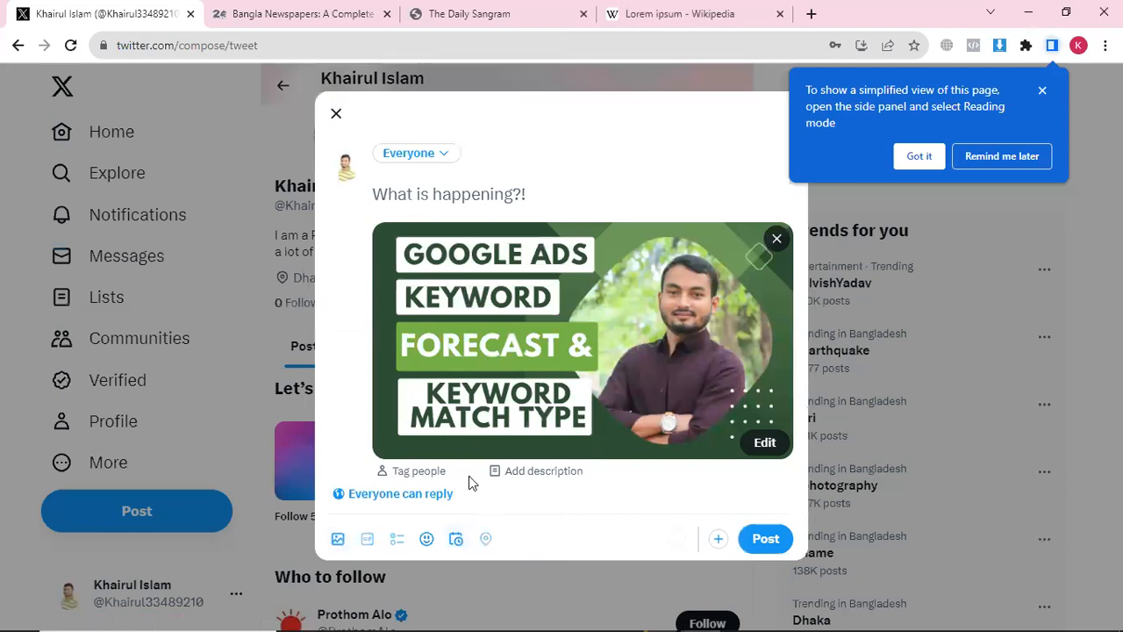
{"action": "left_click", "coordinate": [455, 538]}
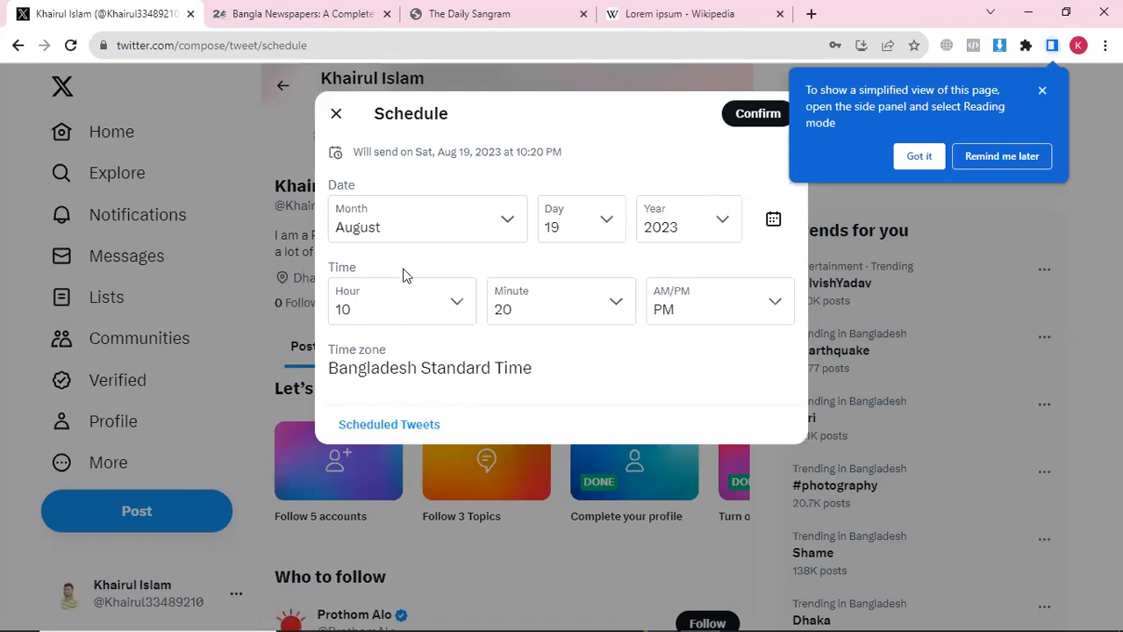
Leave the send date on day 19 unconfirmed and return to the image draft
{"action": "left_click", "coordinate": [584, 221]}
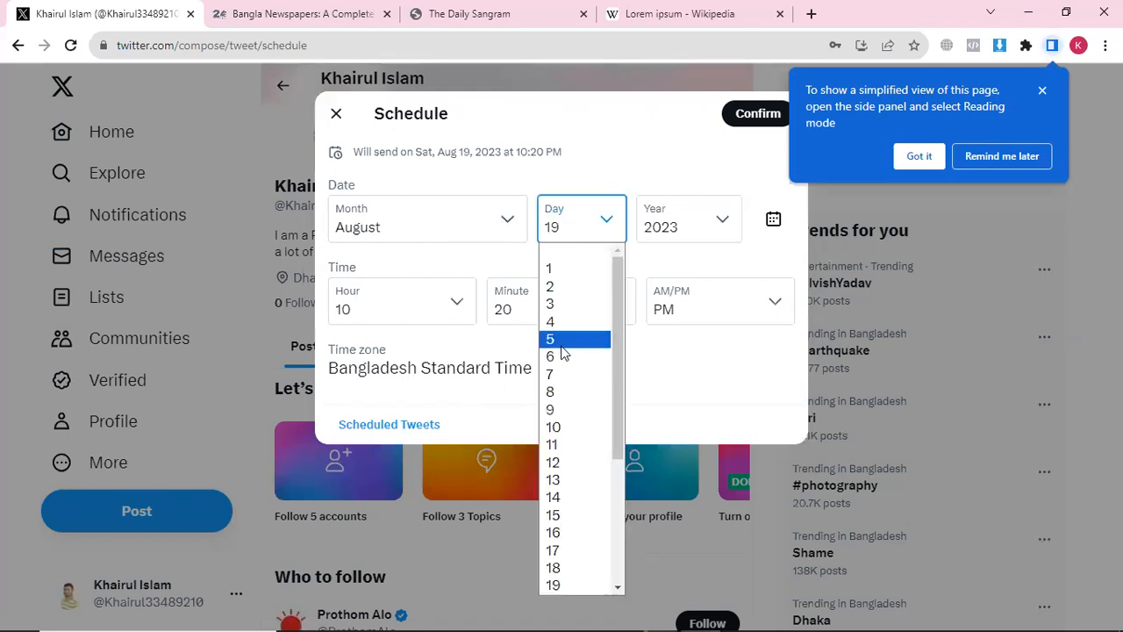
{"action": "left_click", "coordinate": [664, 269]}
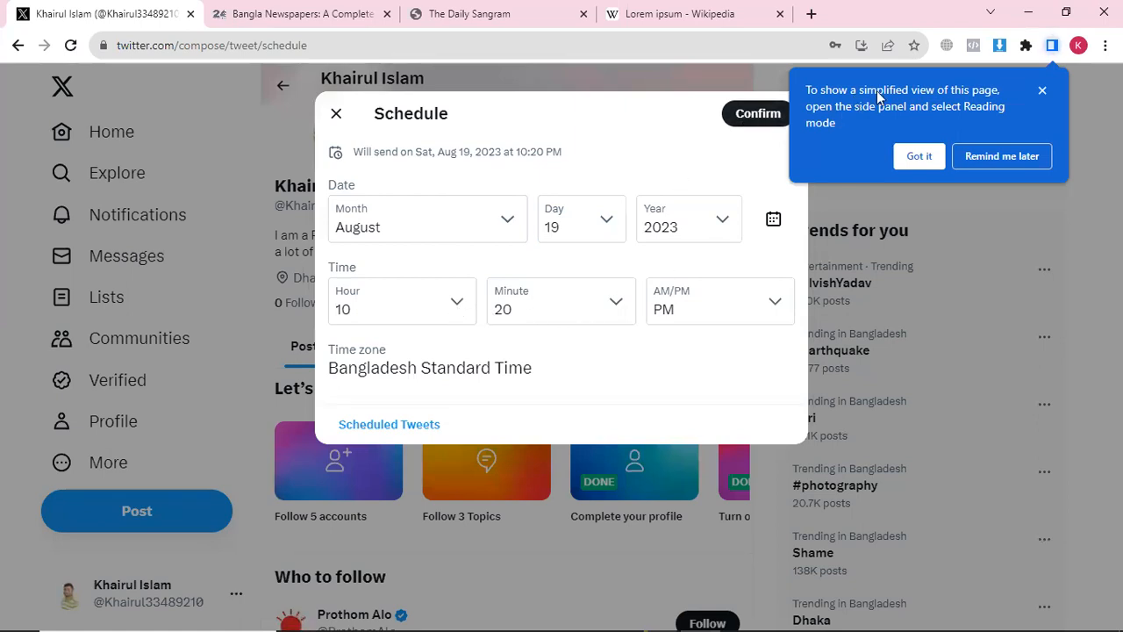
{"action": "left_click", "coordinate": [1039, 91]}
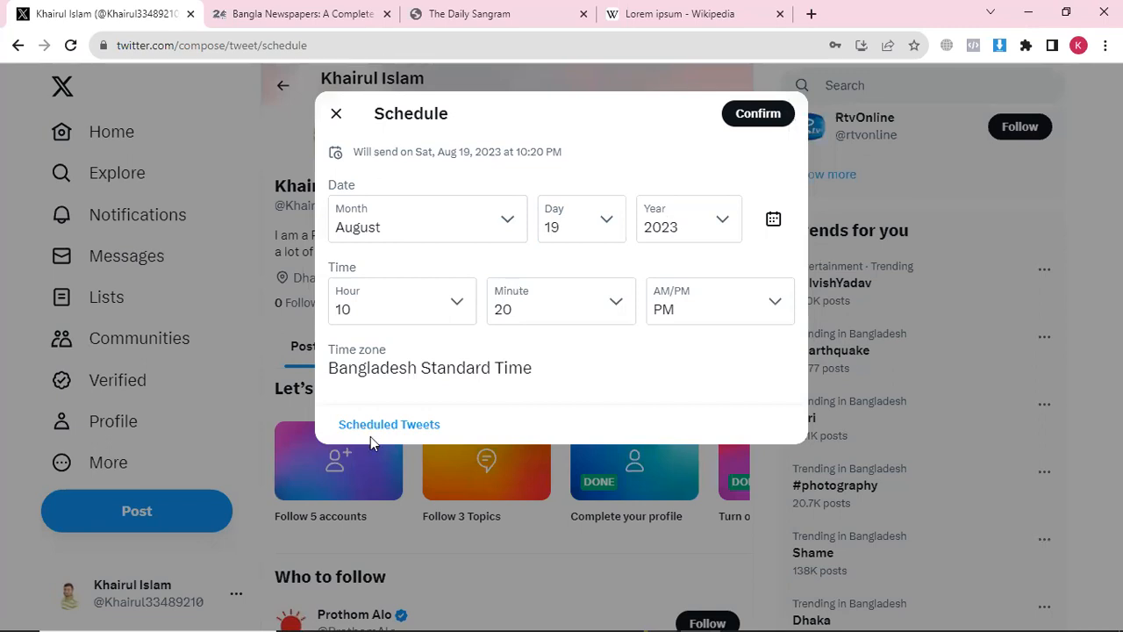
{"action": "left_click", "coordinate": [334, 117]}
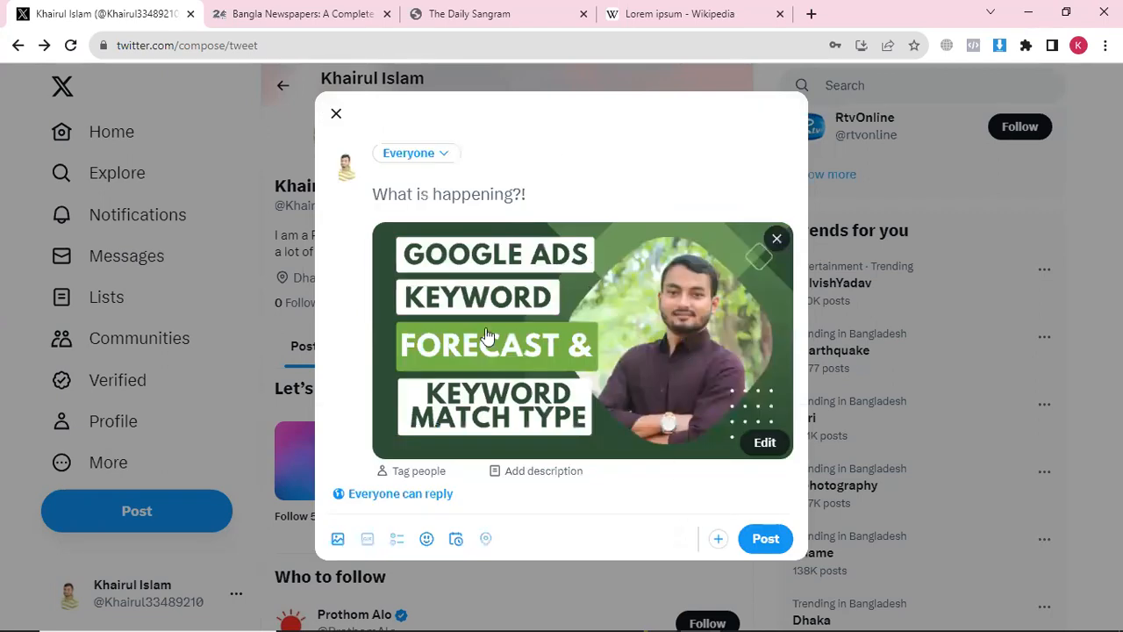
Discard the unsent Google Ads image draft and look over the profile page
{"action": "left_click", "coordinate": [337, 115]}
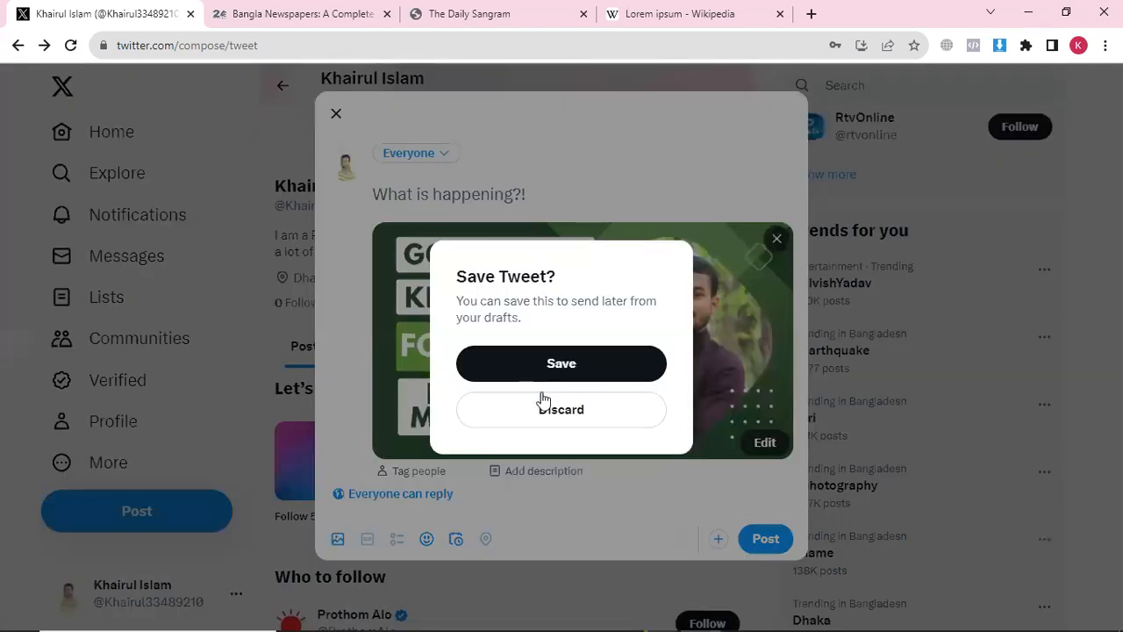
{"action": "left_click", "coordinate": [528, 414]}
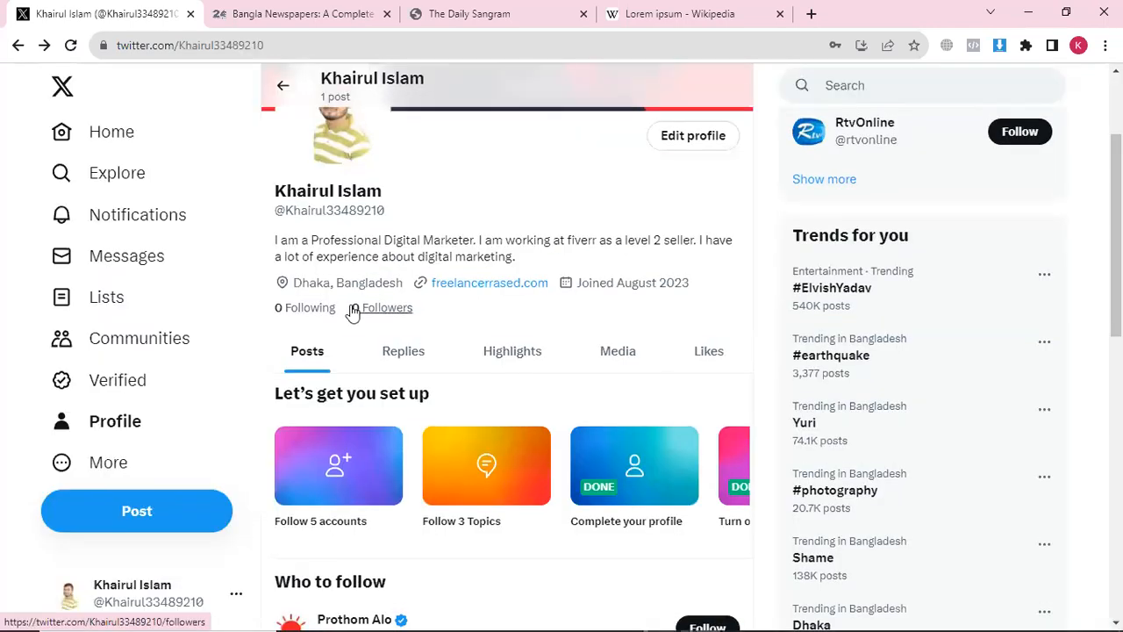
{"action": "scroll", "coordinate": [351, 313], "scroll_direction": "up", "scroll_amount": 2}
{"action": "scroll", "coordinate": [352, 318], "scroll_direction": "down", "scroll_amount": 2}
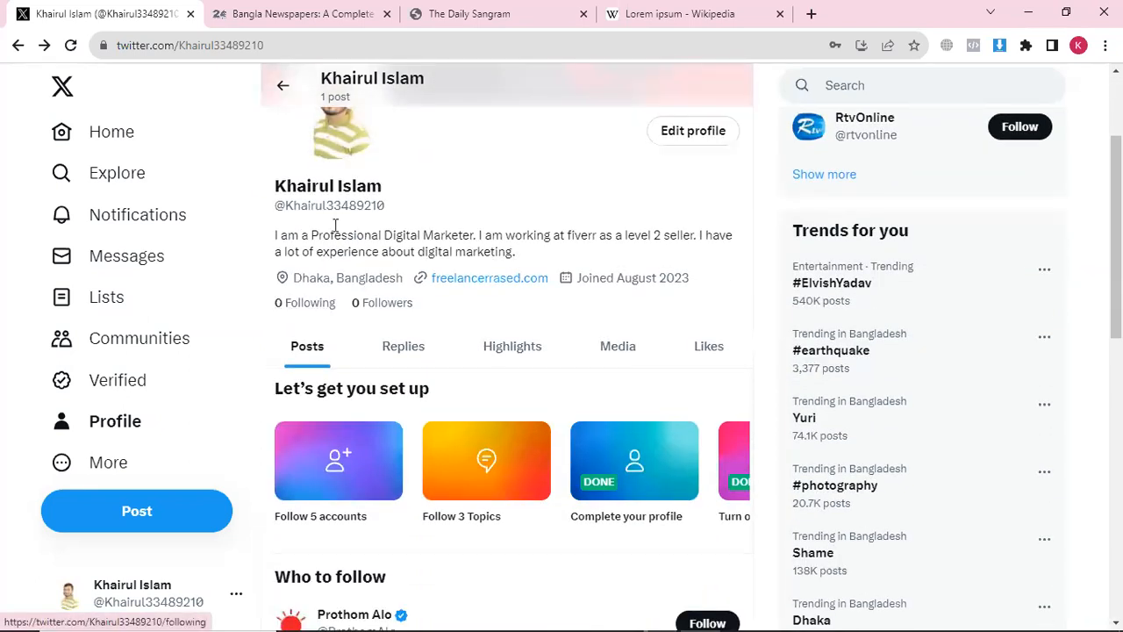
{"action": "scroll", "coordinate": [158, 176], "scroll_direction": "up", "scroll_amount": 2}
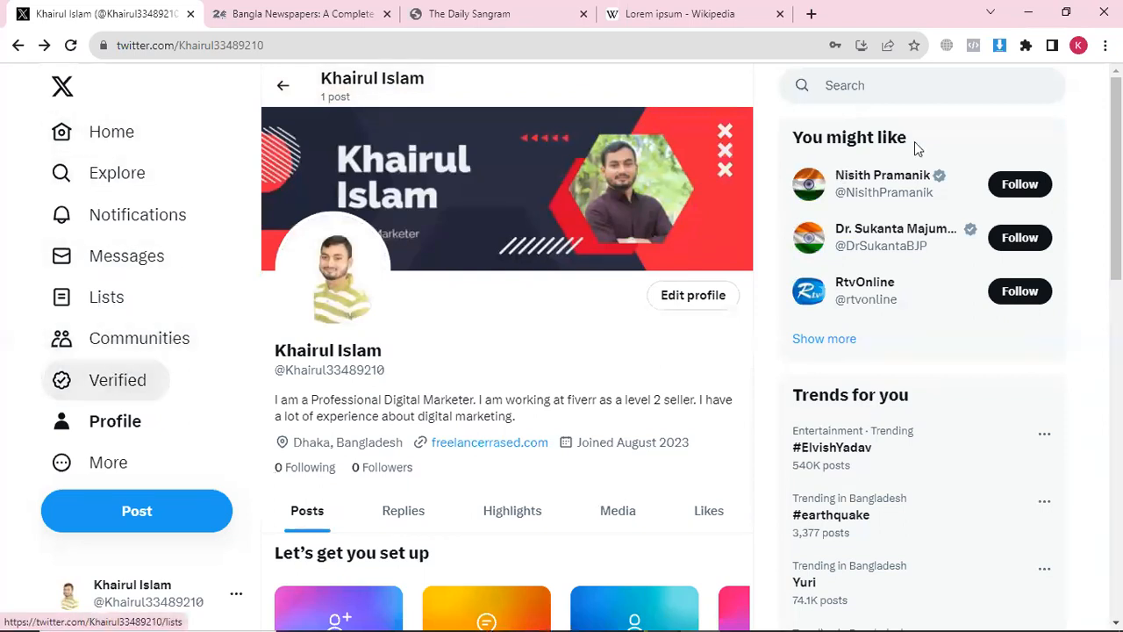
From the home feed, type '#digital marketing' into search and browse the suggested accounts
{"action": "left_click", "coordinate": [282, 85]}
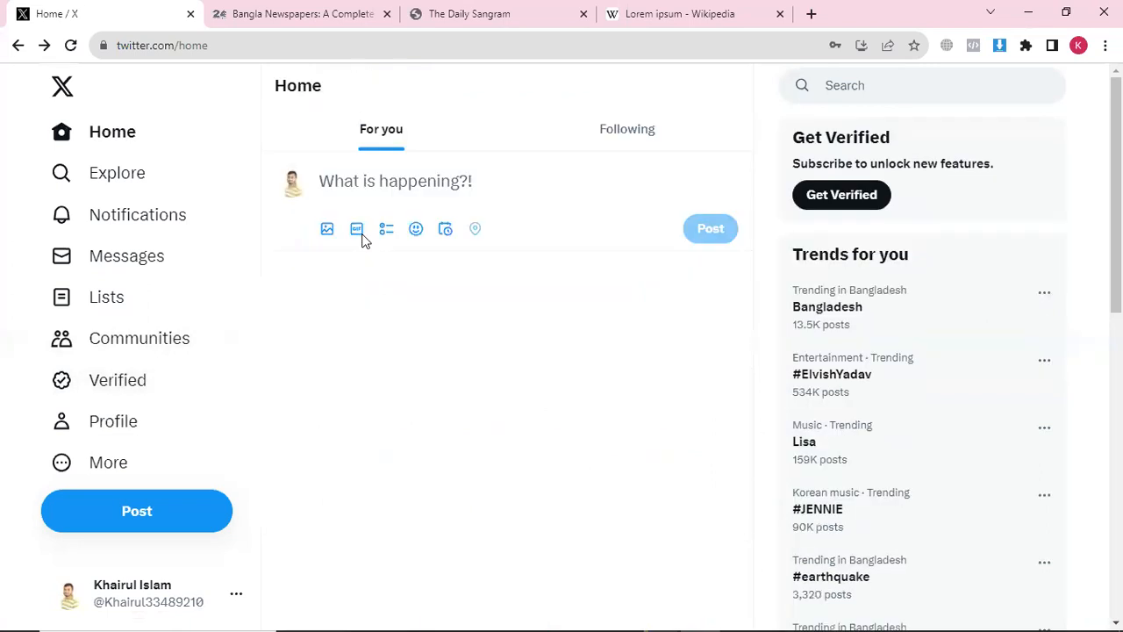
{"action": "left_click", "coordinate": [862, 86]}
{"action": "type", "text": "@#"}
{"action": "key", "text": "BackSpace"}
{"action": "type", "text": "#digital marketi"}
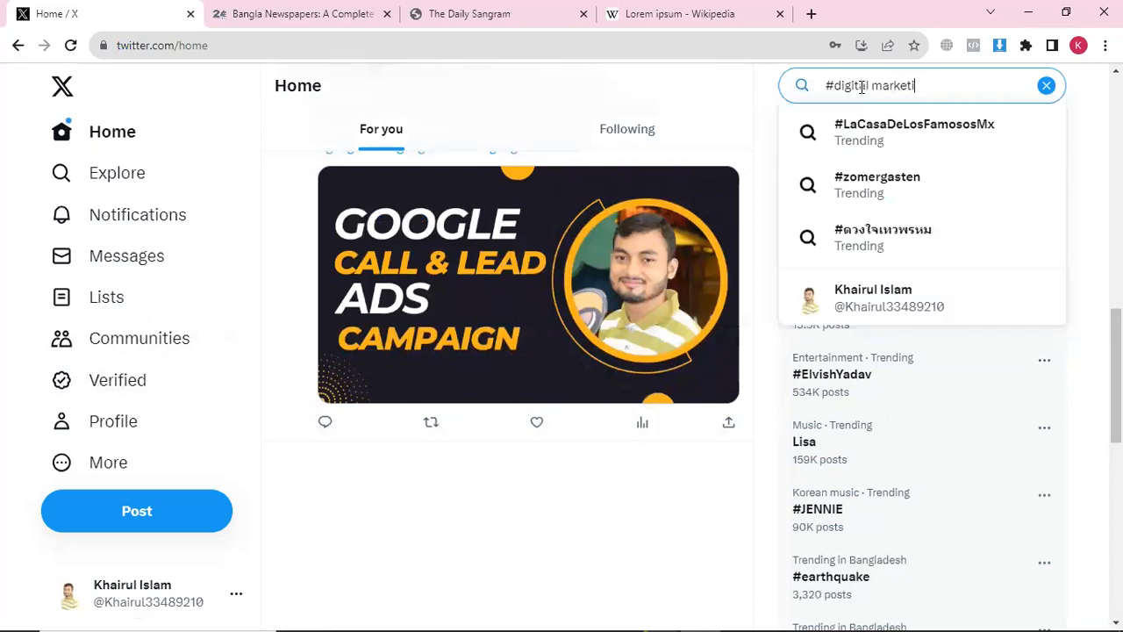
{"action": "type", "text": "ng"}
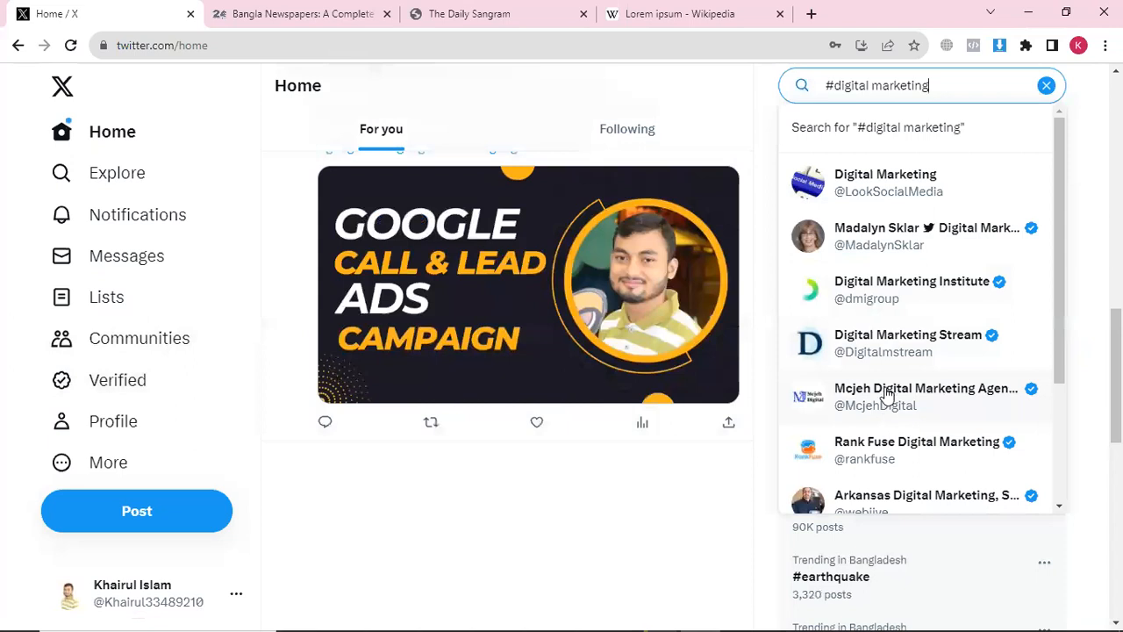
{"action": "scroll", "coordinate": [885, 397], "scroll_direction": "down", "scroll_amount": 2}
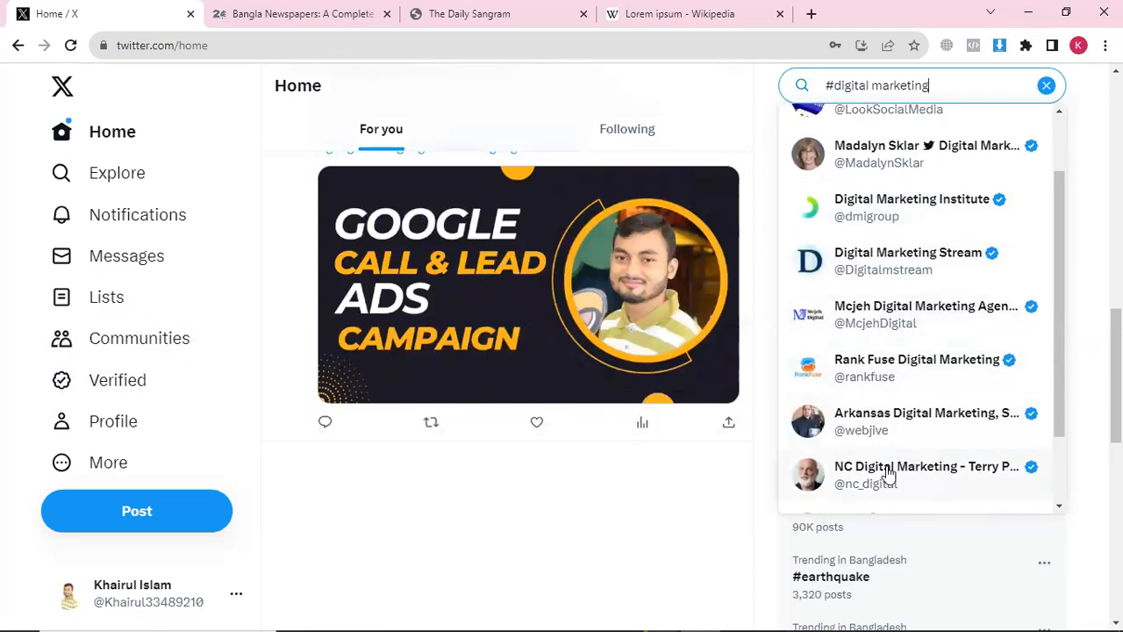
Open the Rank Fuse Digital Marketing profile and scroll through its bio and posts
{"action": "left_click", "coordinate": [875, 373]}
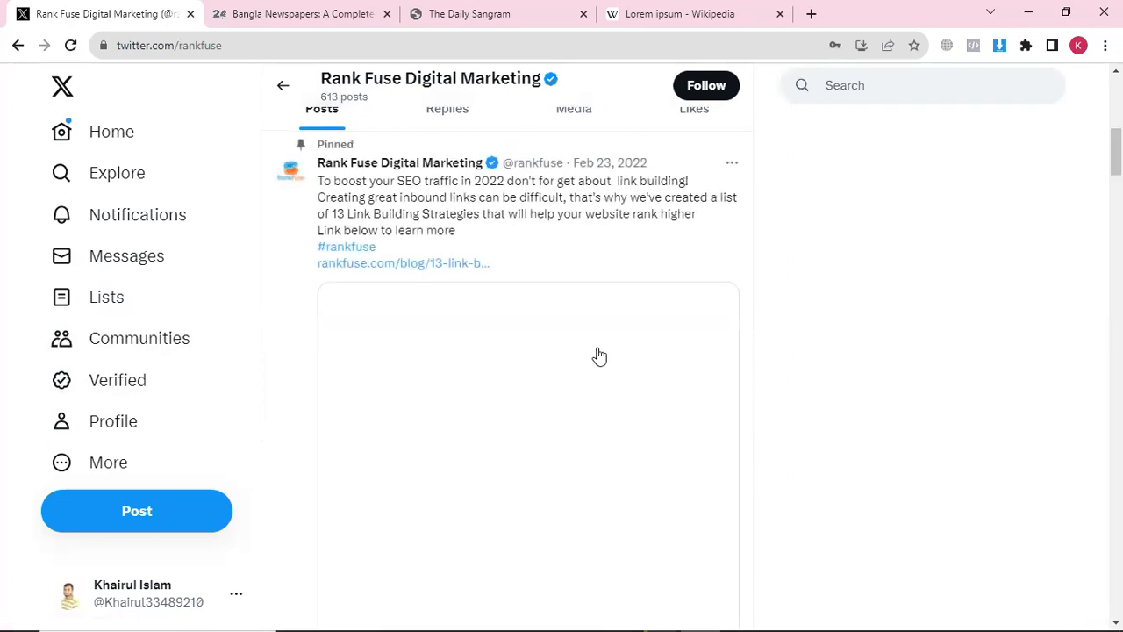
{"action": "scroll", "coordinate": [458, 348], "scroll_direction": "down", "scroll_amount": 5}
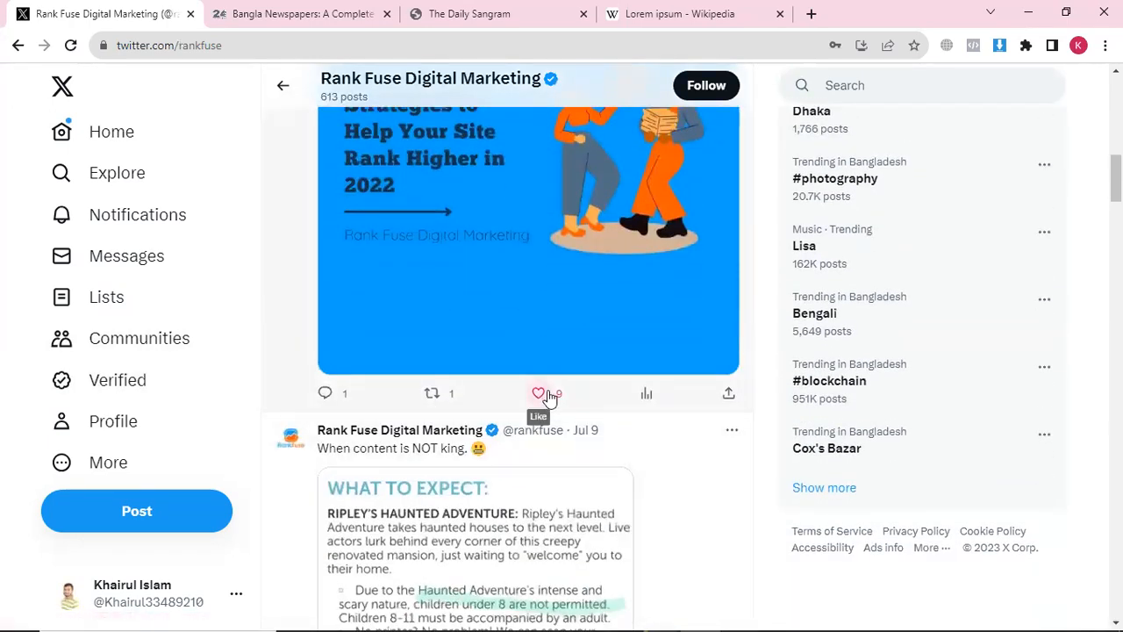
{"action": "scroll", "coordinate": [549, 396], "scroll_direction": "up", "scroll_amount": 5}
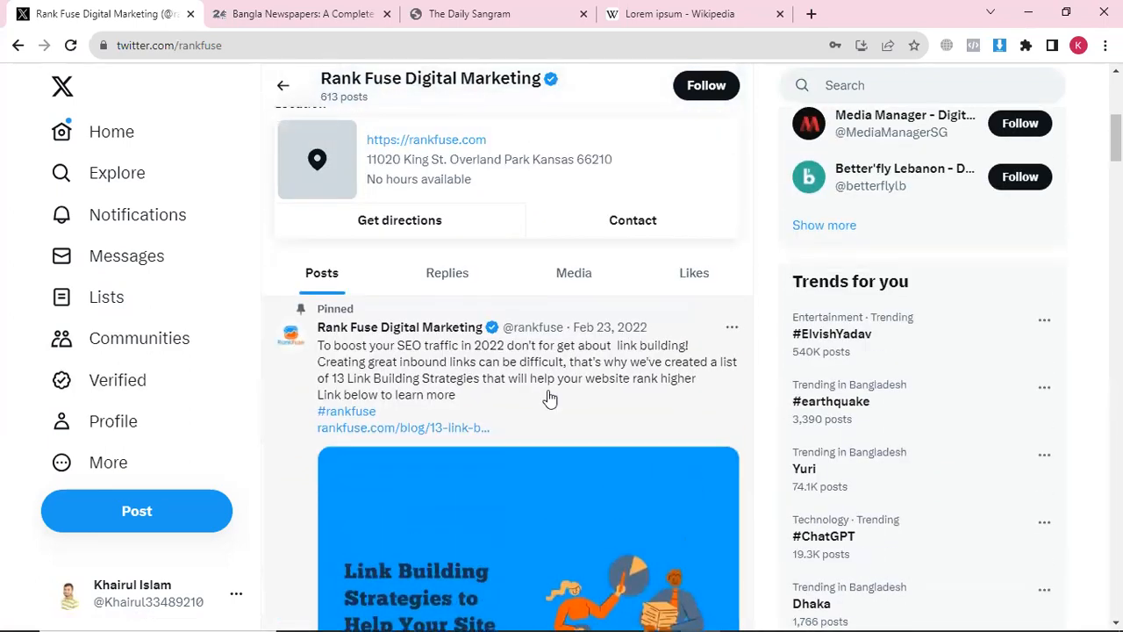
{"action": "scroll", "coordinate": [549, 396], "scroll_direction": "up", "scroll_amount": 3}
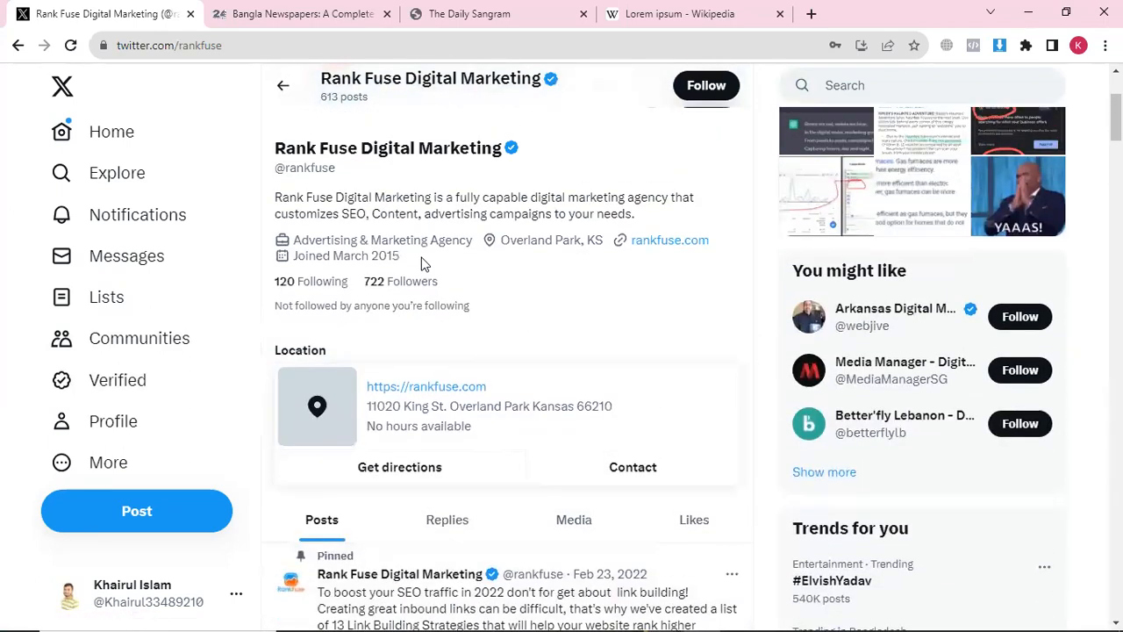
{"action": "scroll", "coordinate": [421, 263], "scroll_direction": "up", "scroll_amount": 3}
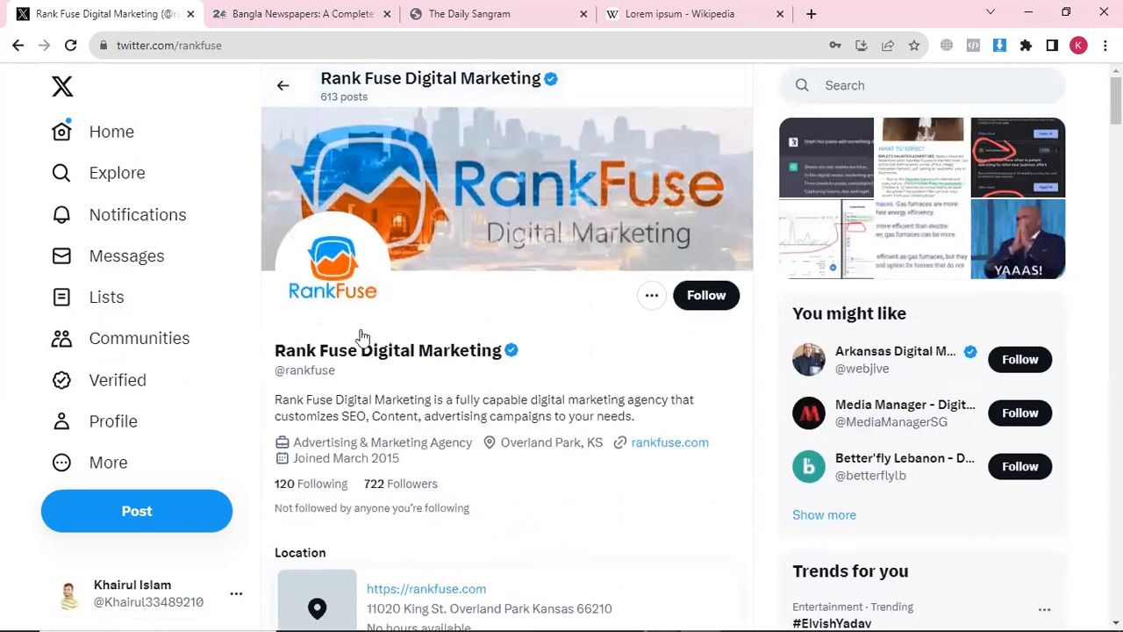
{"action": "scroll", "coordinate": [433, 384], "scroll_direction": "down", "scroll_amount": 1}
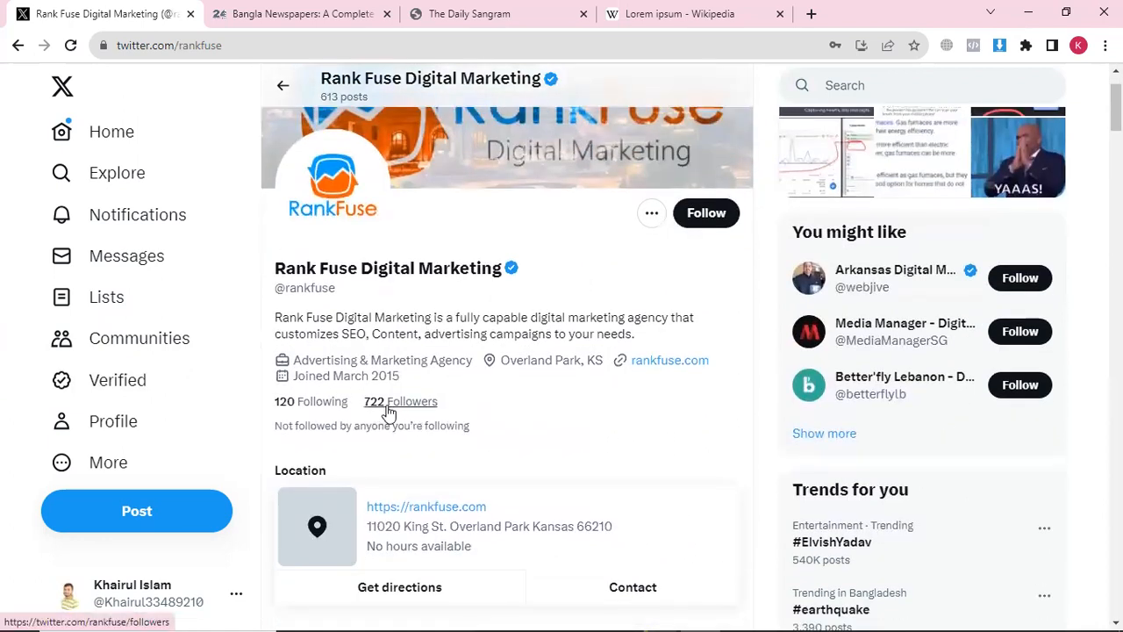
Follow five accounts, including a lead generator and a digital marketing specialist, from Rank Fuse's followers
{"action": "left_click", "coordinate": [392, 406]}
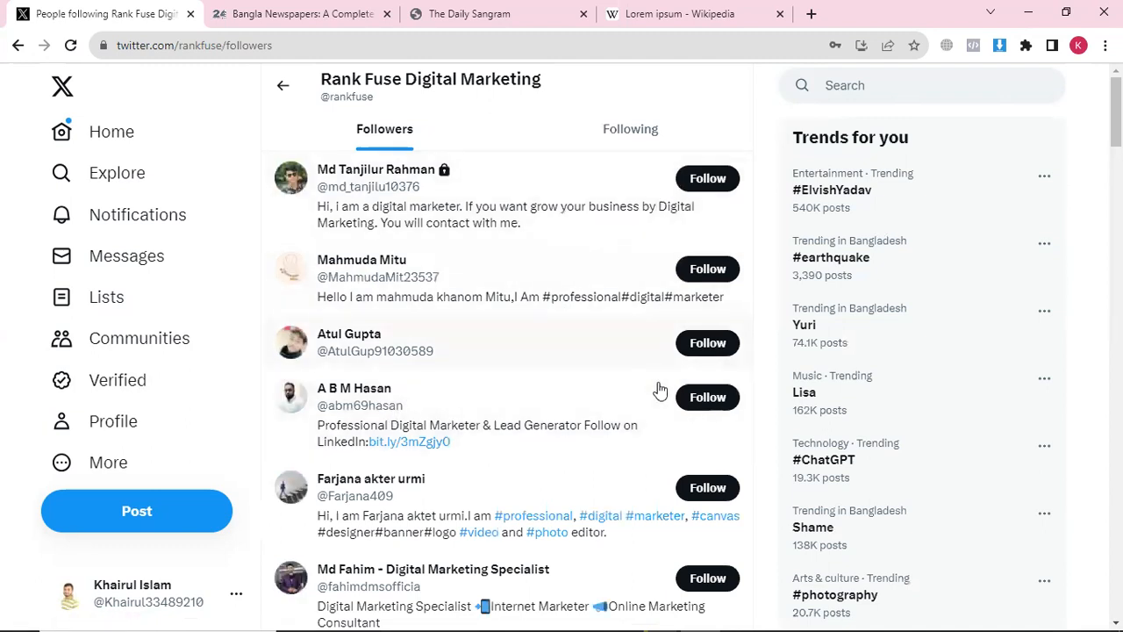
{"action": "left_click", "coordinate": [706, 271]}
{"action": "left_click", "coordinate": [707, 342]}
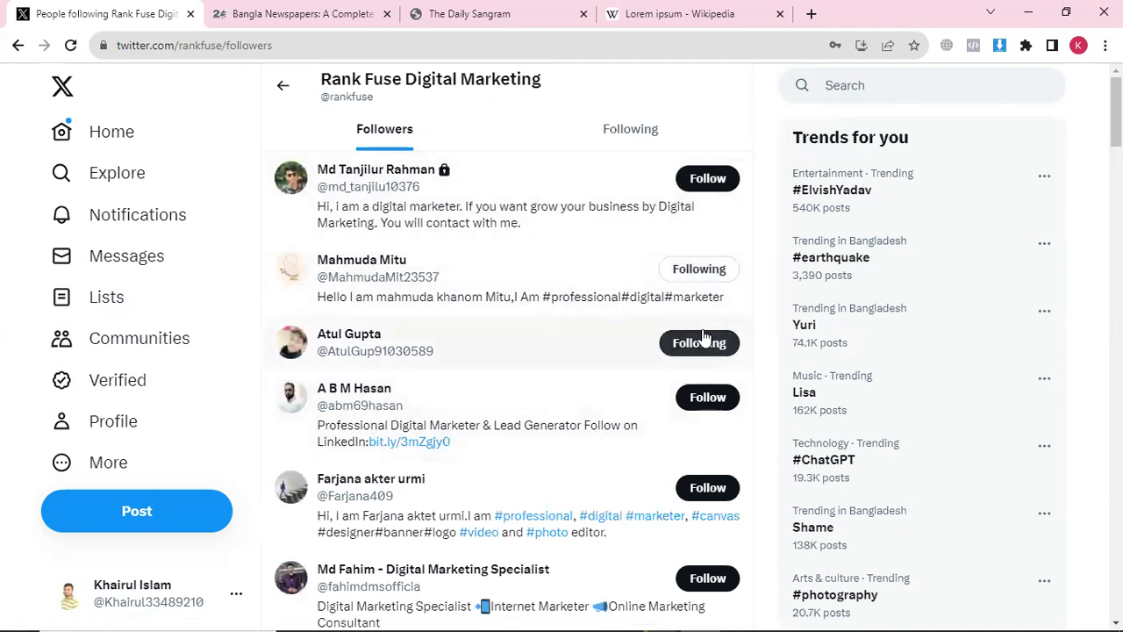
{"action": "left_click", "coordinate": [708, 398]}
{"action": "left_click", "coordinate": [708, 487]}
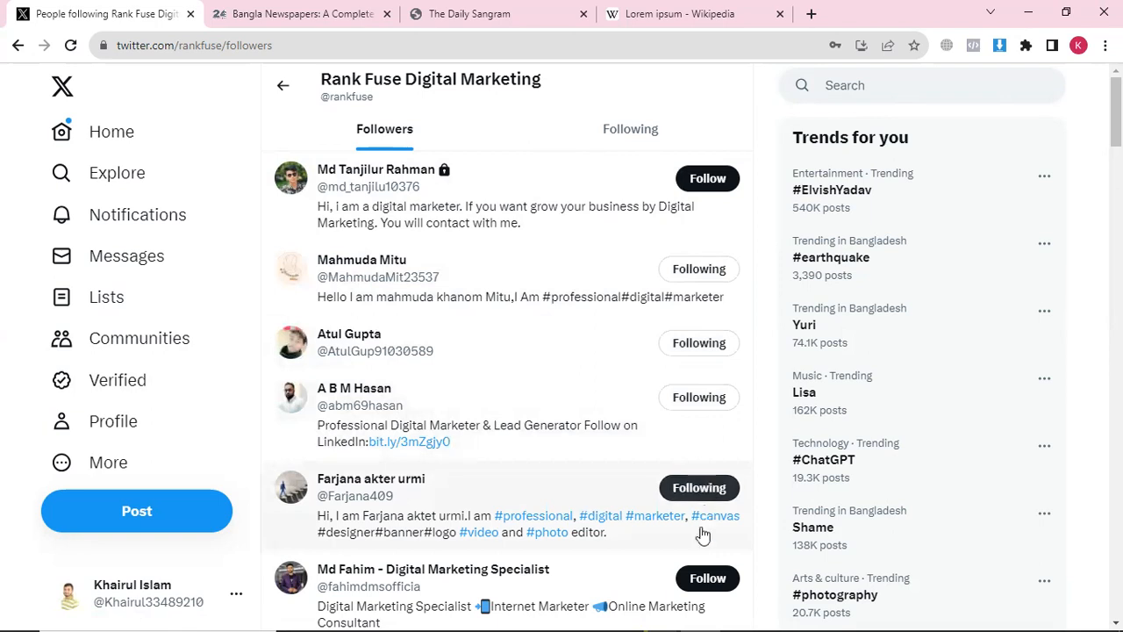
{"action": "left_click", "coordinate": [710, 577]}
Browse further down the followers list, then return to the Rank Fuse profile
{"action": "scroll", "coordinate": [649, 439], "scroll_direction": "down", "scroll_amount": 2}
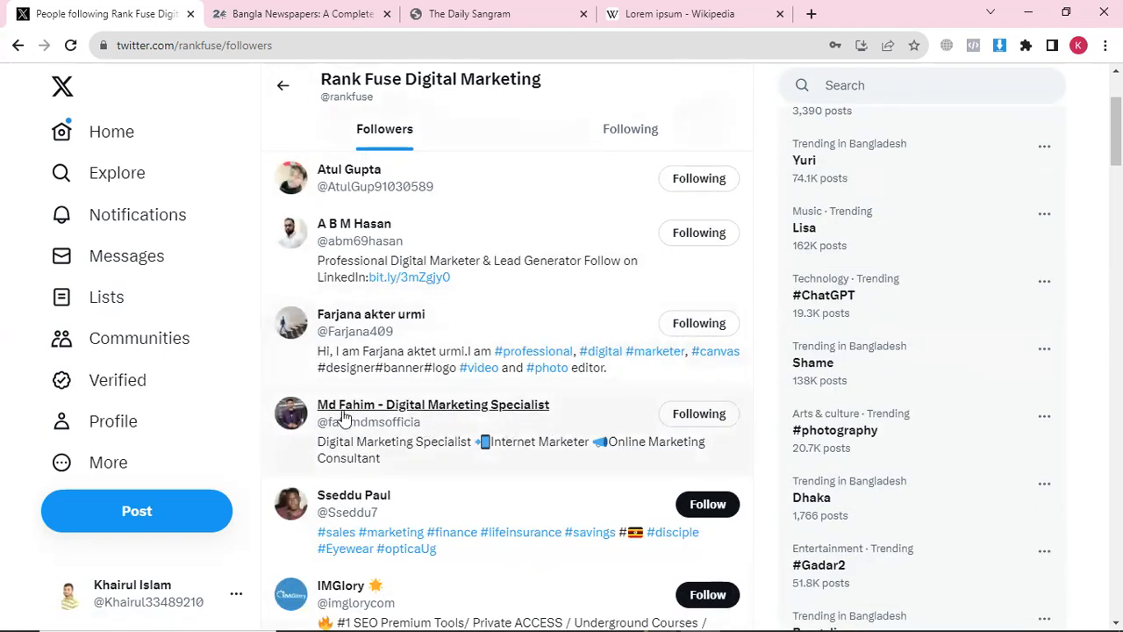
{"action": "mouse_move", "coordinate": [520, 418]}
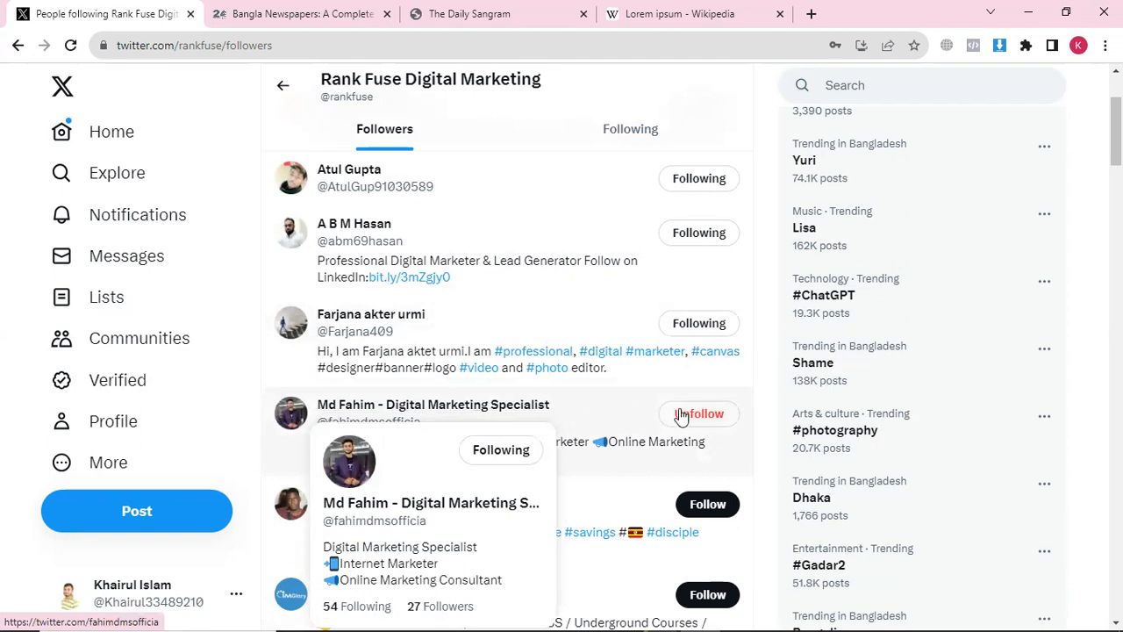
{"action": "scroll", "coordinate": [697, 429], "scroll_direction": "down", "scroll_amount": 1}
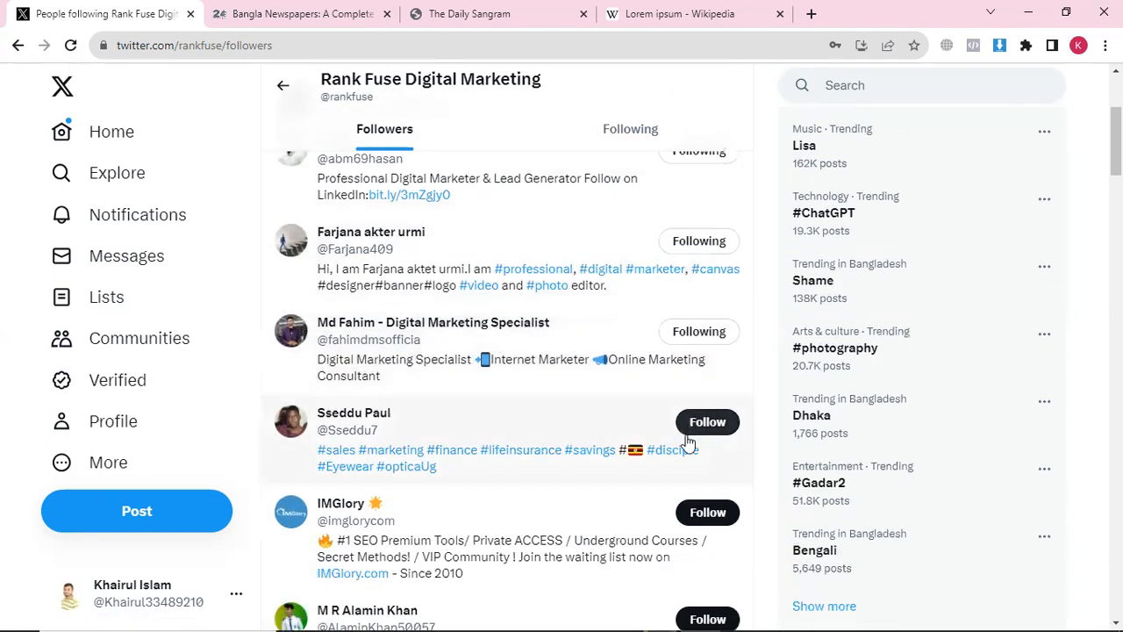
{"action": "scroll", "coordinate": [693, 438], "scroll_direction": "down", "scroll_amount": 1}
{"action": "scroll", "coordinate": [487, 356], "scroll_direction": "up", "scroll_amount": 2}
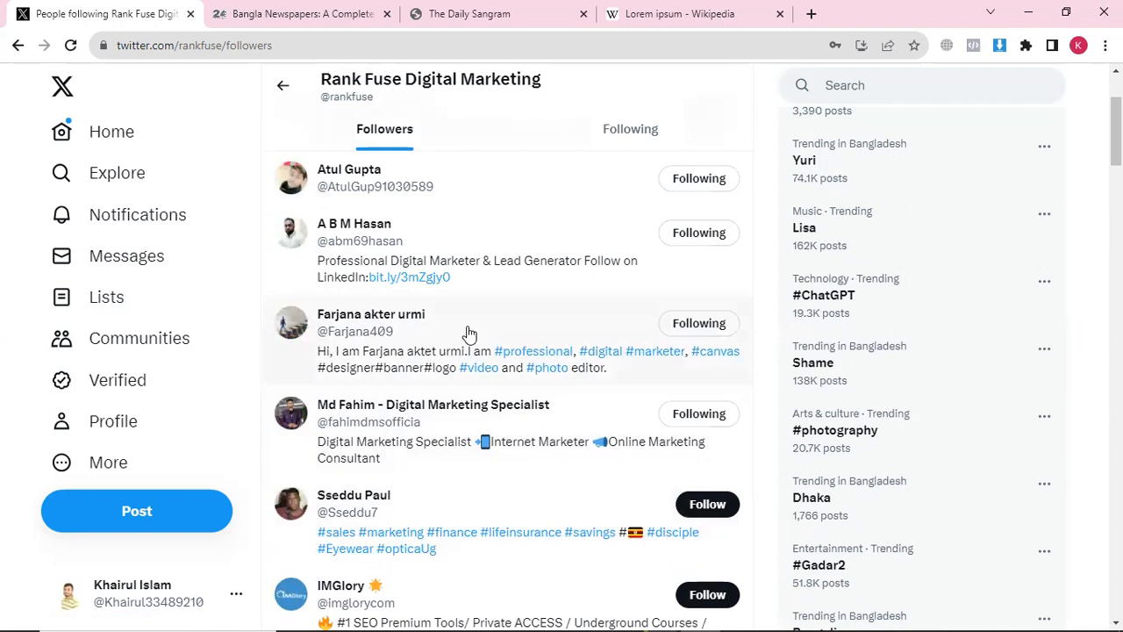
{"action": "left_click", "coordinate": [283, 88]}
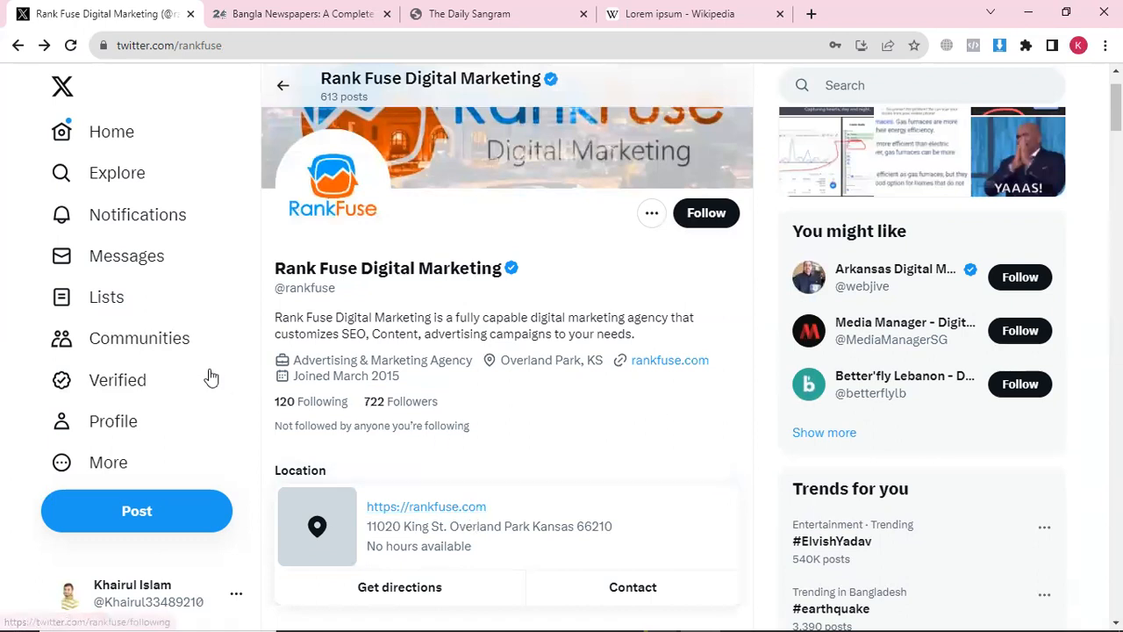
Check the own profile: 5 following, 0 followers, and the 'Follow 5 accounts' card done
{"action": "scroll", "coordinate": [176, 377], "scroll_direction": "up", "scroll_amount": 1}
{"action": "left_click", "coordinate": [128, 430]}
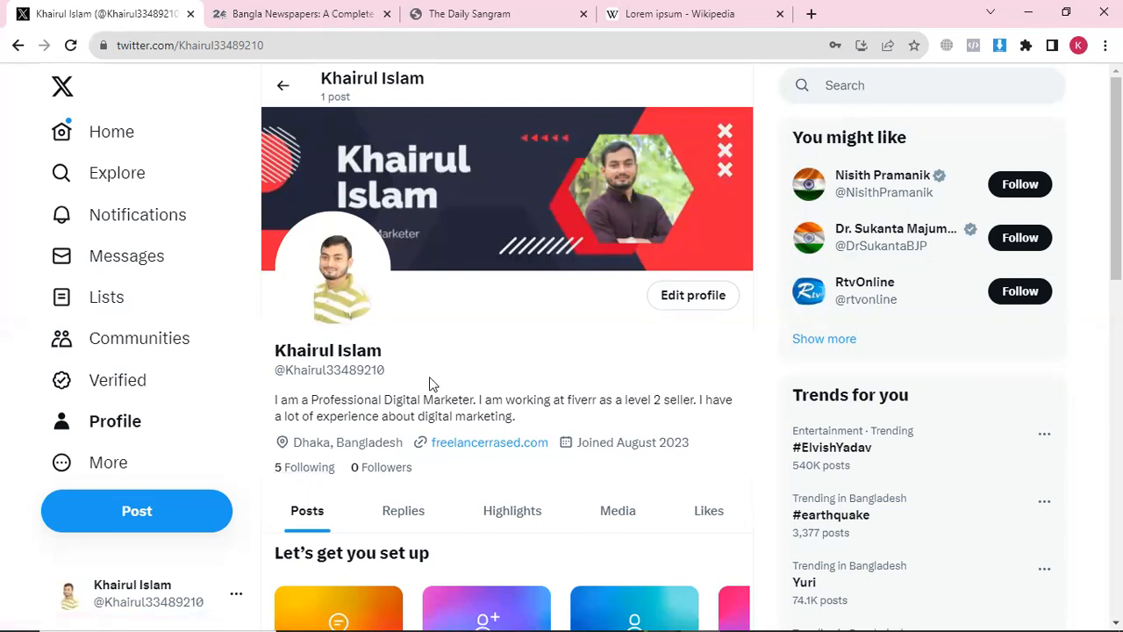
{"action": "scroll", "coordinate": [370, 447], "scroll_direction": "down", "scroll_amount": 2}
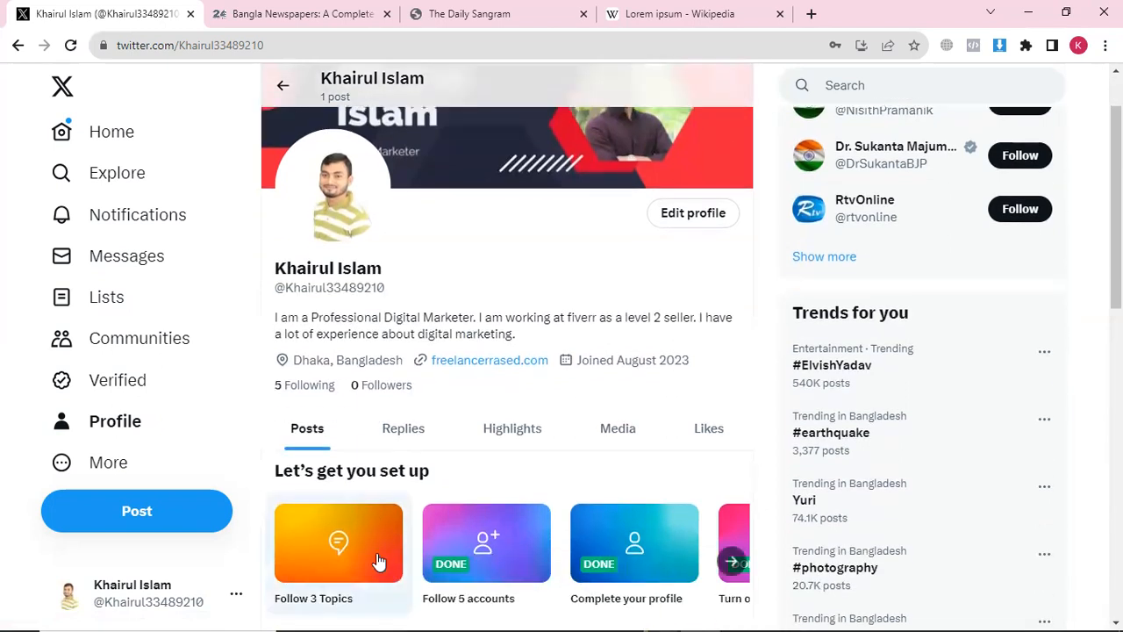